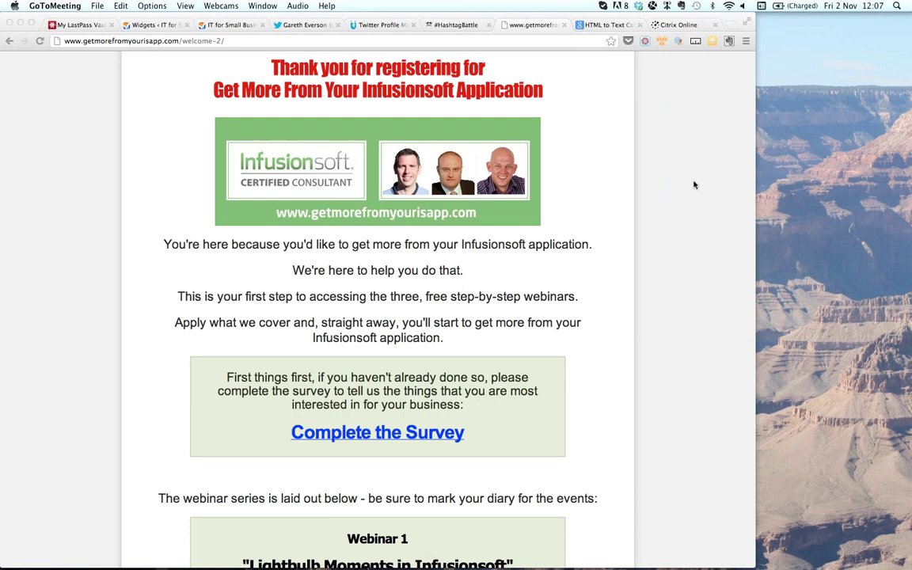
# - Switch to the Twitter profile tab and skim its follower counts and tweet timeline
pyautogui.click(308, 25)
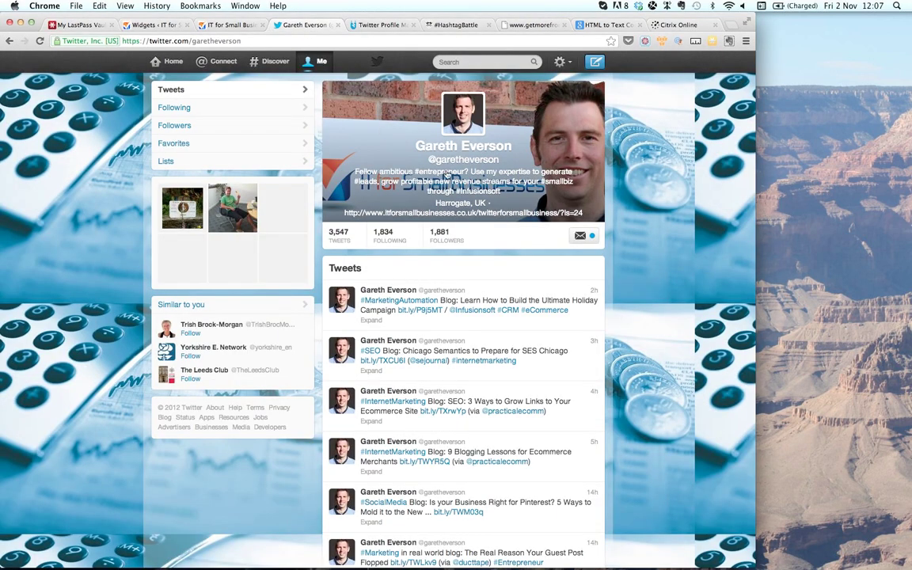
pyautogui.scroll(-1, 650, 337)
pyautogui.scroll(1, 649, 336)
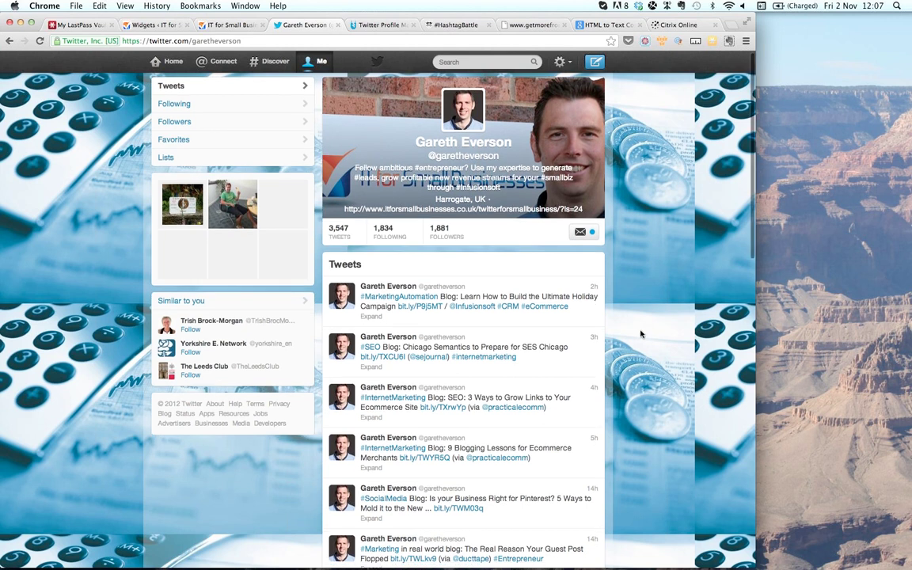
pyautogui.scroll(1, 641, 334)
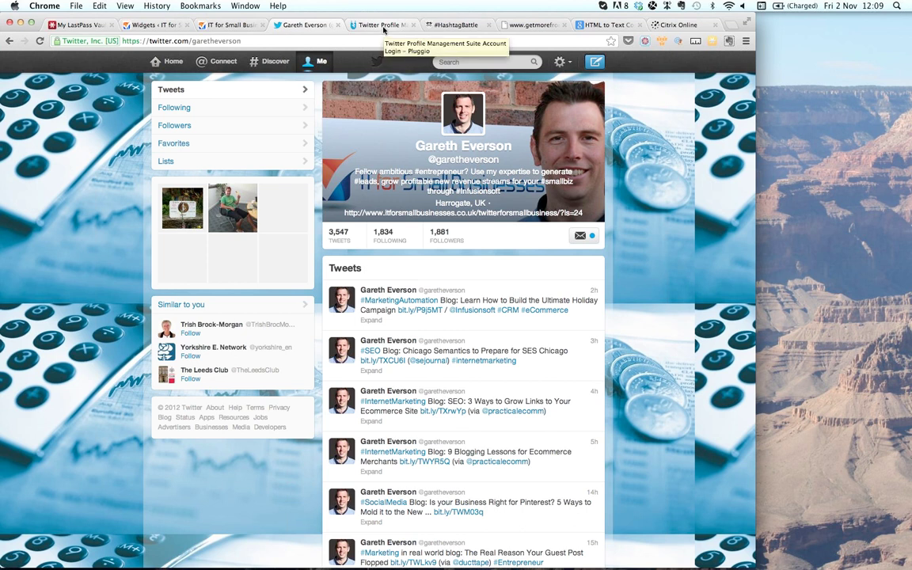
# - Sign in to Pluggio, view the marketers Twitter list, then show the Content Stream of news feeds
pyautogui.click(383, 27)
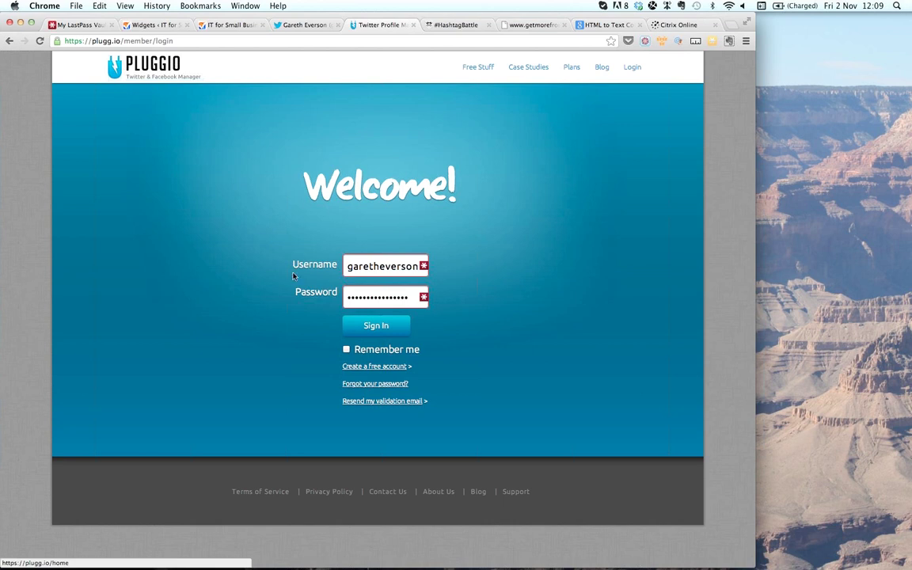
pyautogui.click(372, 324)
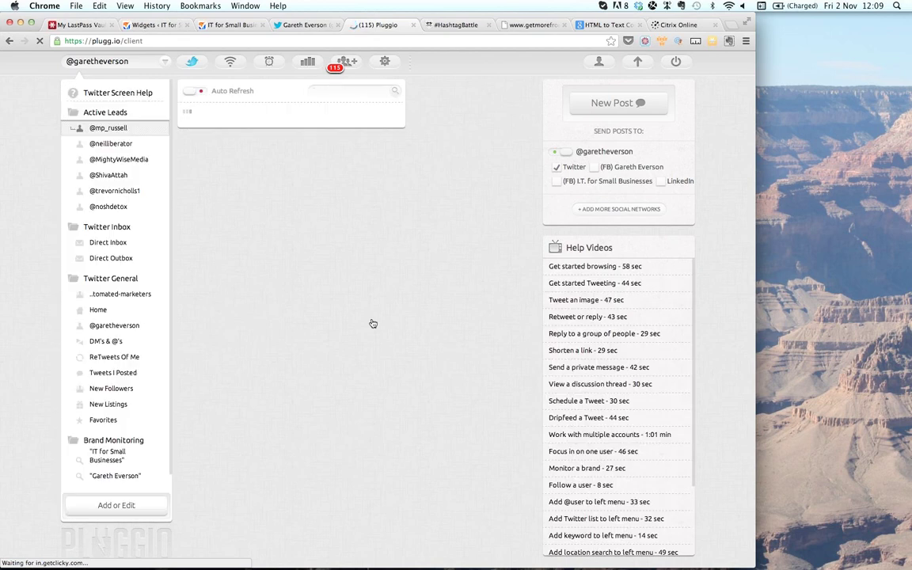
pyautogui.click(117, 294)
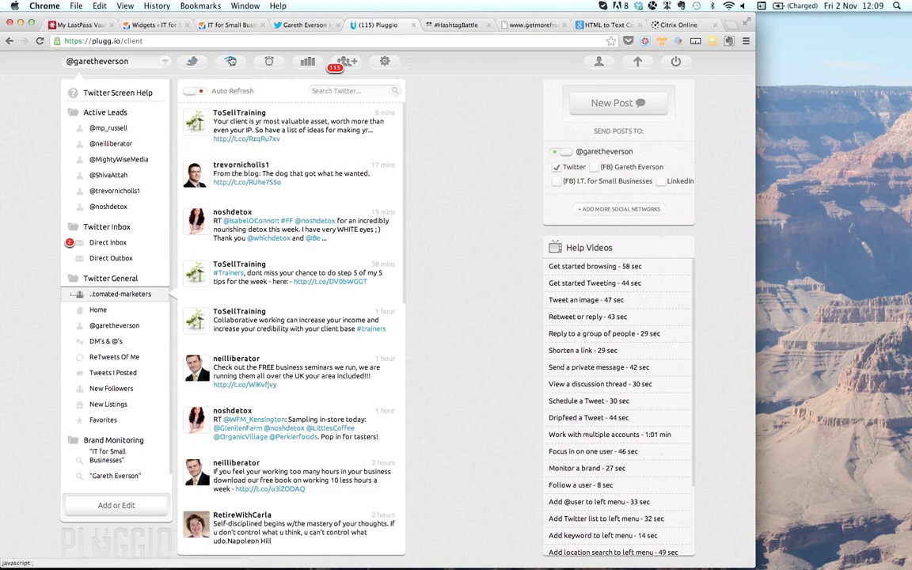
pyautogui.click(230, 61)
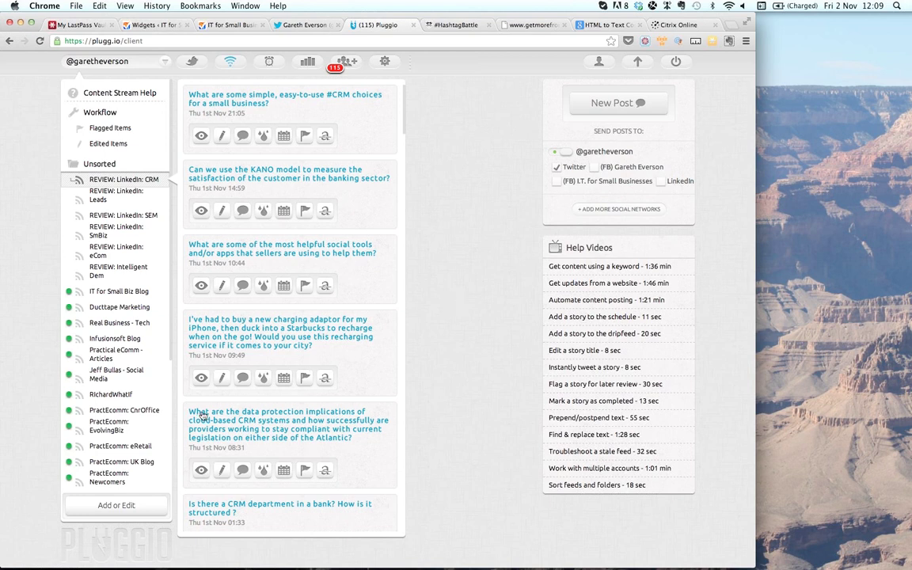
# - Scroll the Pluggio feed list, select Ducttape Marketing and skim its stories
pyautogui.scroll(-3, 157, 442)
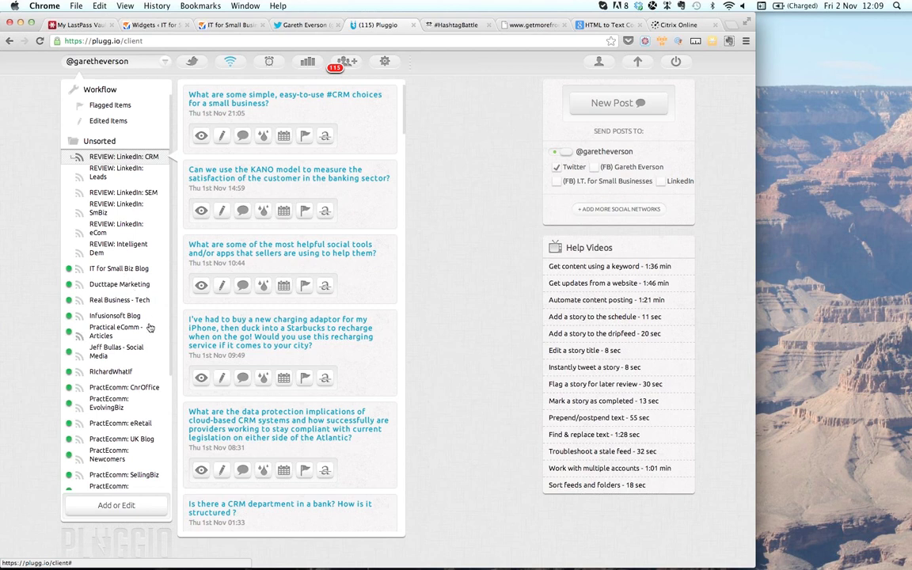
pyautogui.scroll(-1, 150, 328)
pyautogui.scroll(-3, 149, 328)
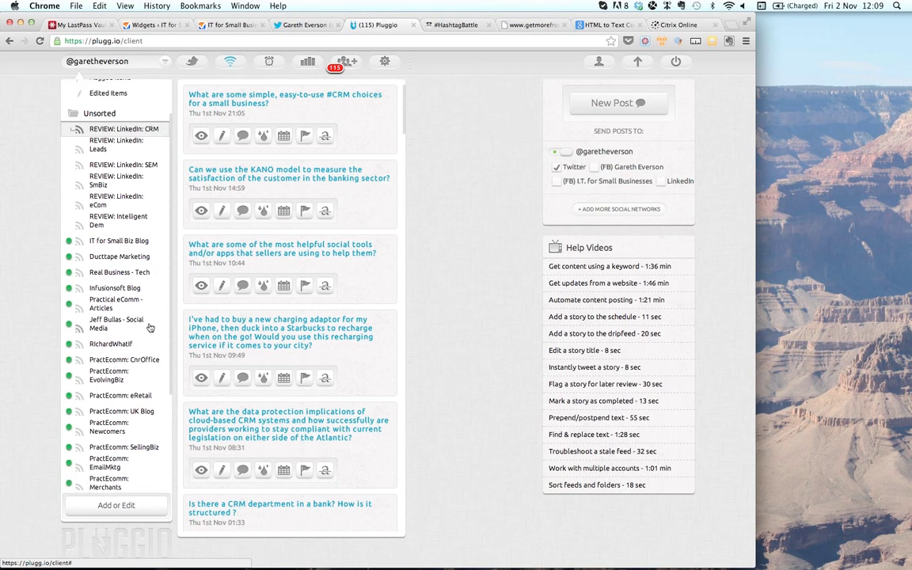
pyautogui.scroll(-10, 150, 328)
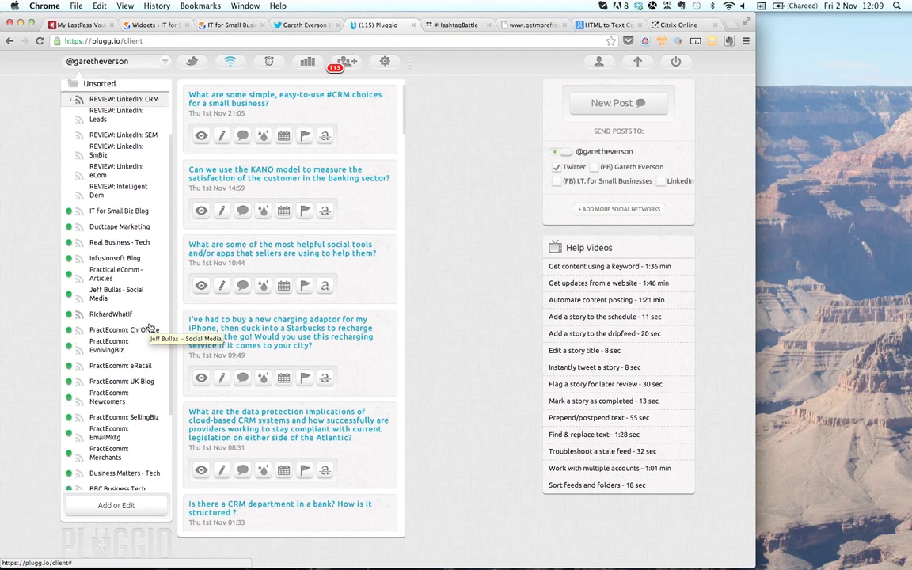
pyautogui.scroll(-4, 150, 327)
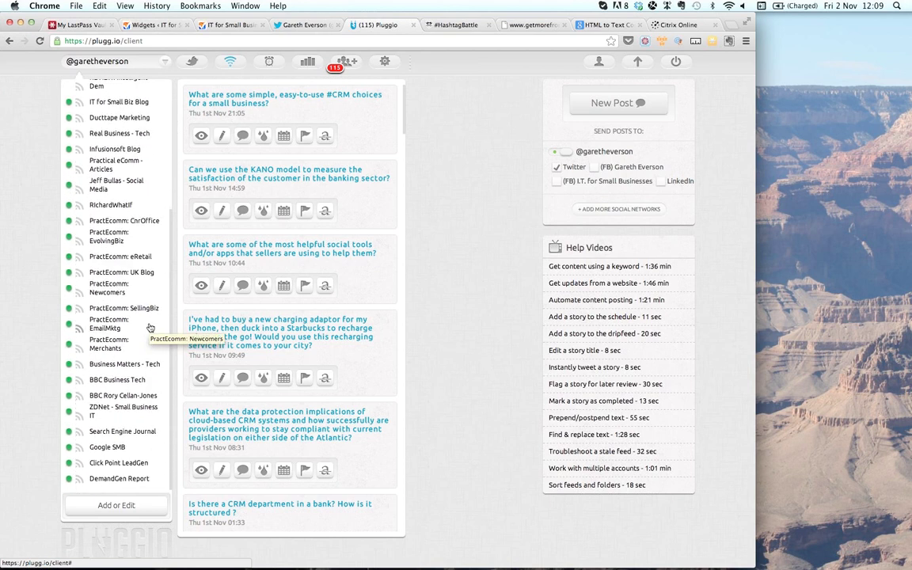
pyautogui.scroll(8, 150, 328)
pyautogui.scroll(1, 150, 327)
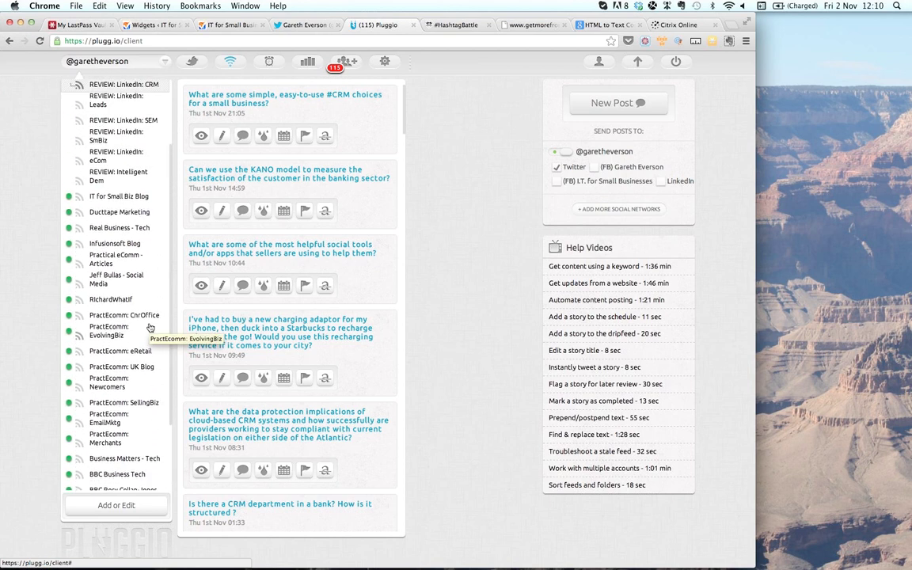
pyautogui.click(123, 216)
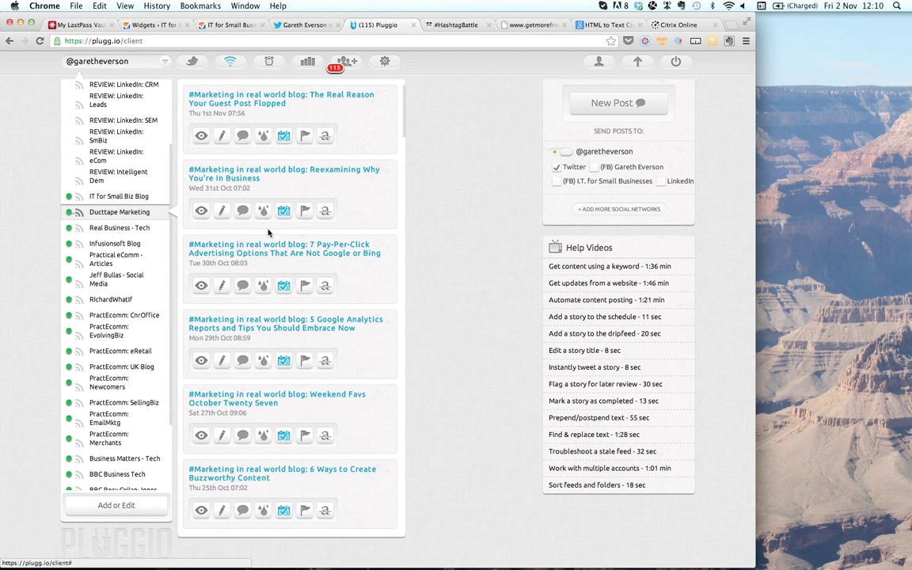
pyautogui.scroll(-1, 383, 230)
pyautogui.scroll(1, 383, 230)
pyautogui.scroll(-2, 134, 407)
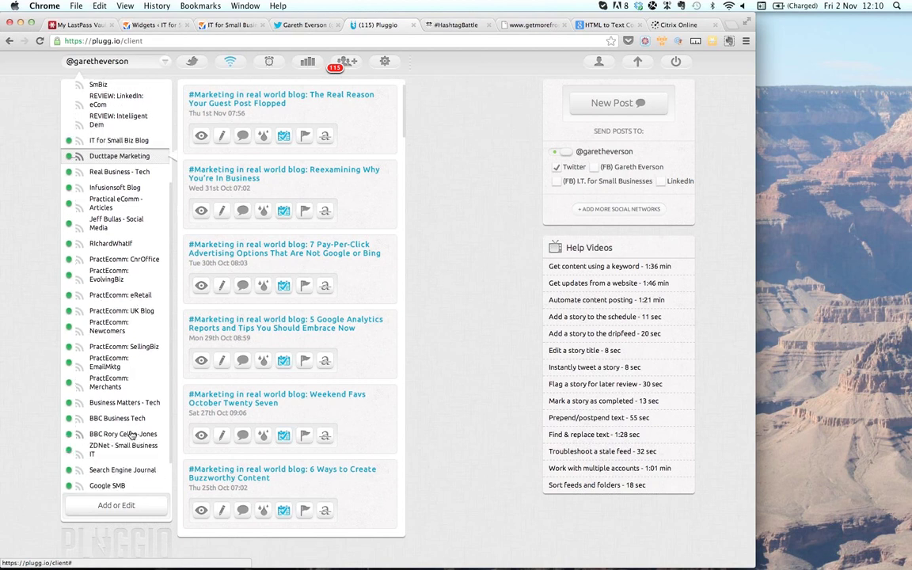
# - Show the BBC tech blog feed's stories, then the Infusionsoft Blog feed's stories
pyautogui.click(131, 434)
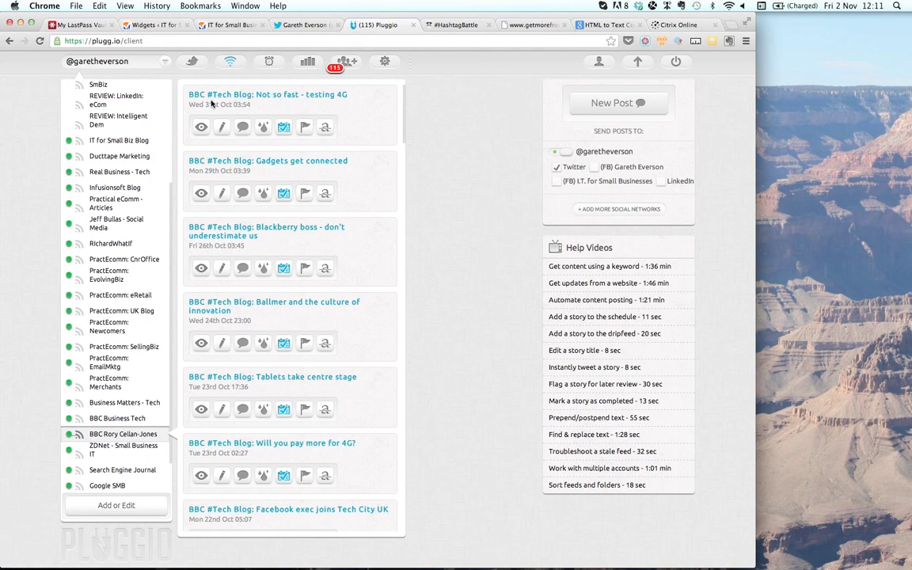
pyautogui.click(117, 189)
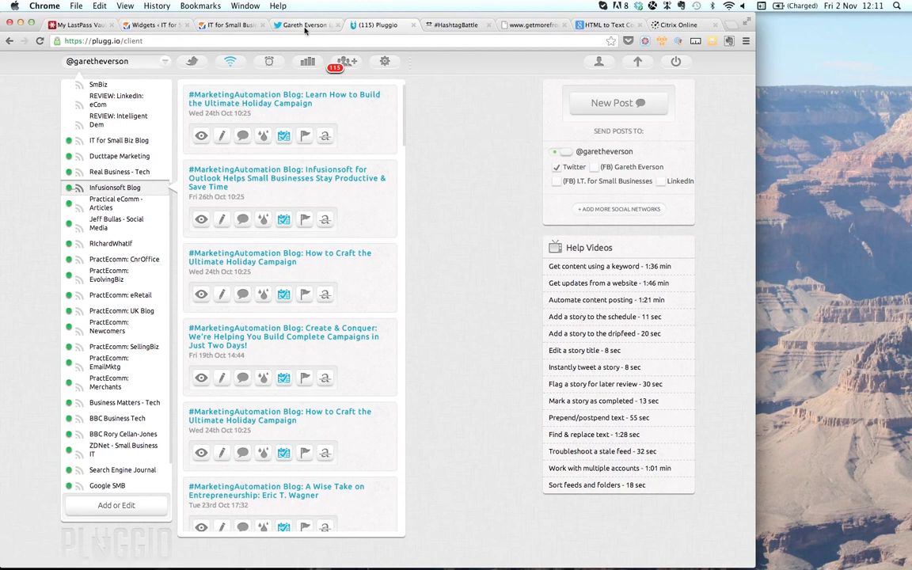
# - Return briefly to the Twitter profile, then switch to the #HashtagBattle tab
pyautogui.click(304, 26)
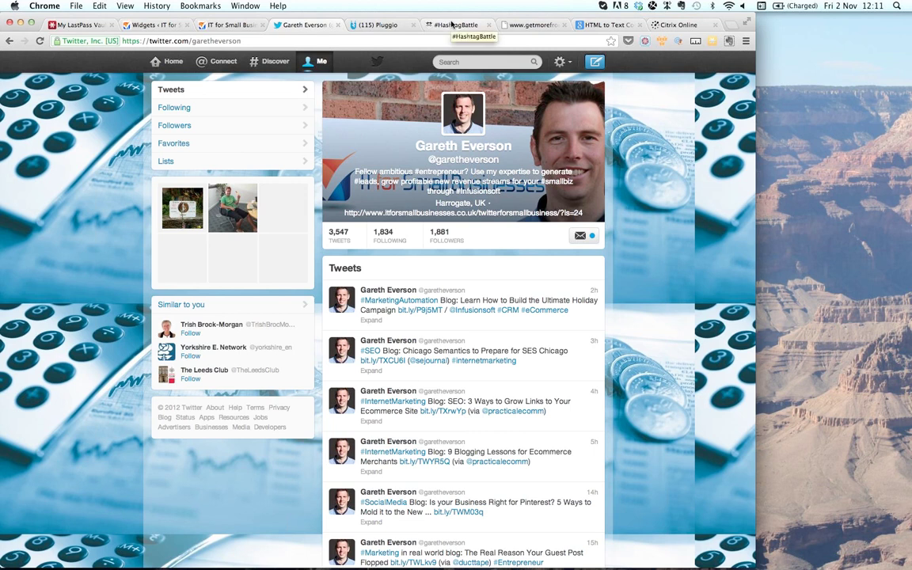
pyautogui.click(451, 24)
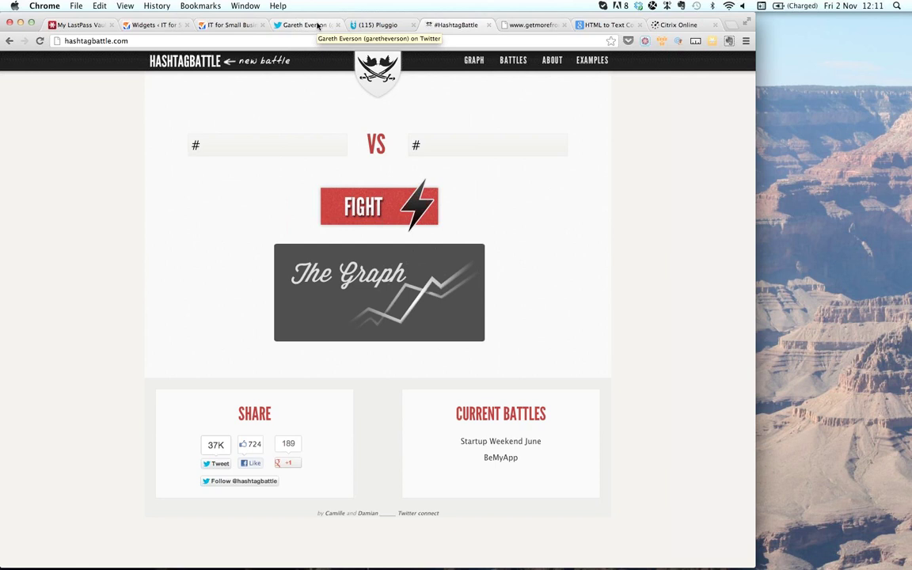
# - Enter #smallbusiness and #smallbiz in HashtagBattle and run the FIGHT comparison
pyautogui.click(318, 25)
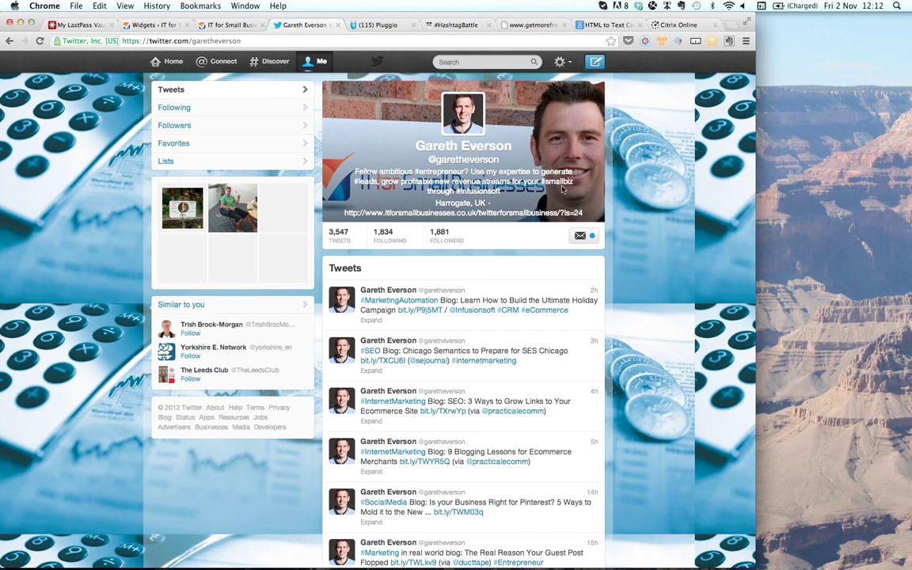
pyautogui.click(453, 25)
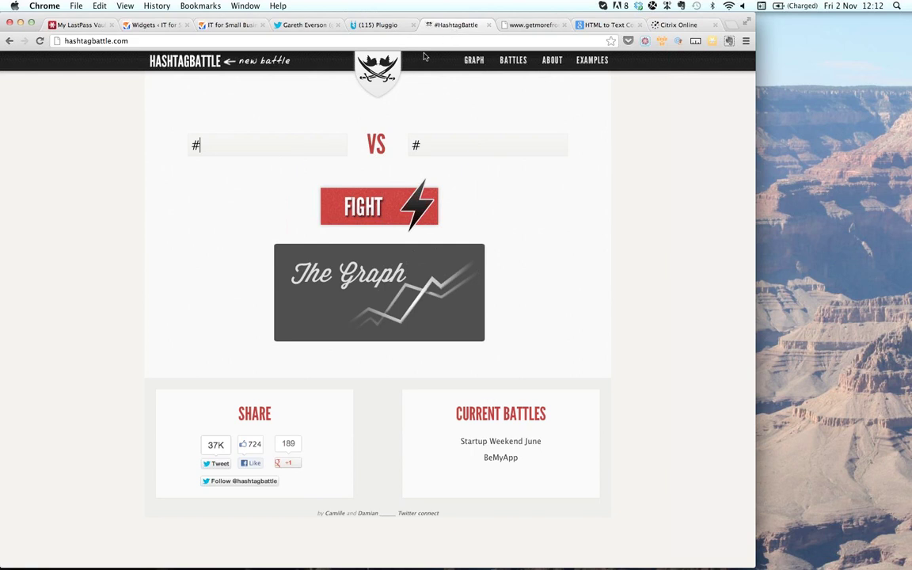
pyautogui.click(280, 148)
pyautogui.write('#smallbuss')
pyautogui.press('BackSpace')
pyautogui.write('iness')
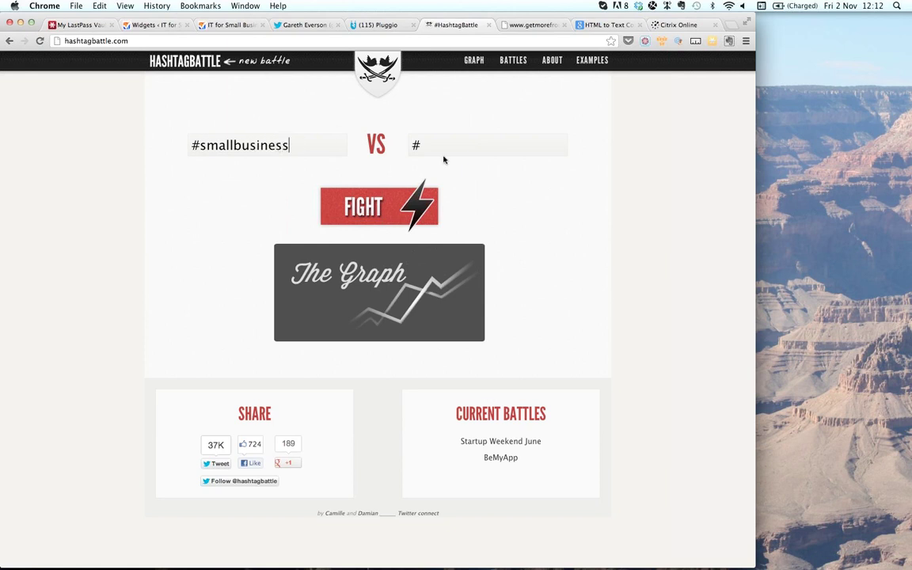
pyautogui.click(441, 149)
pyautogui.write('smallbiz')
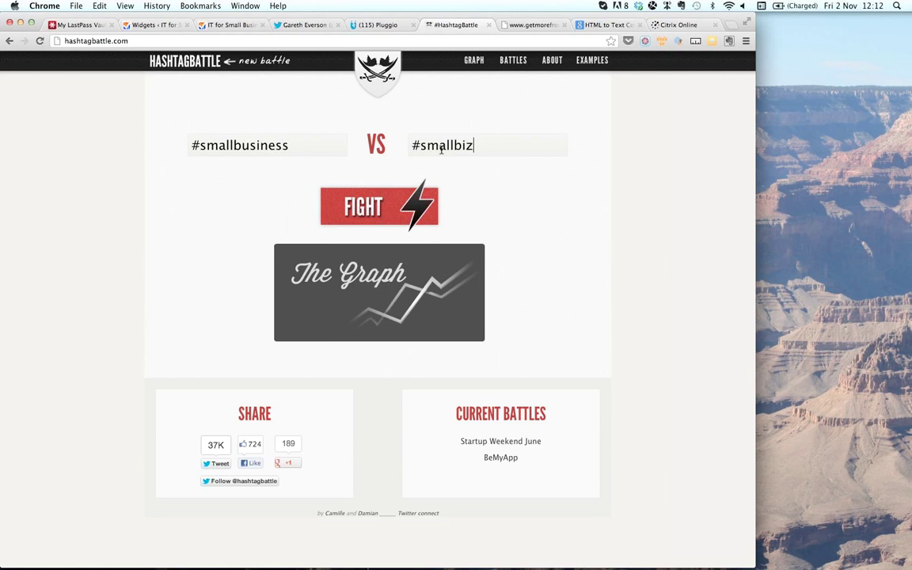
pyautogui.click(372, 216)
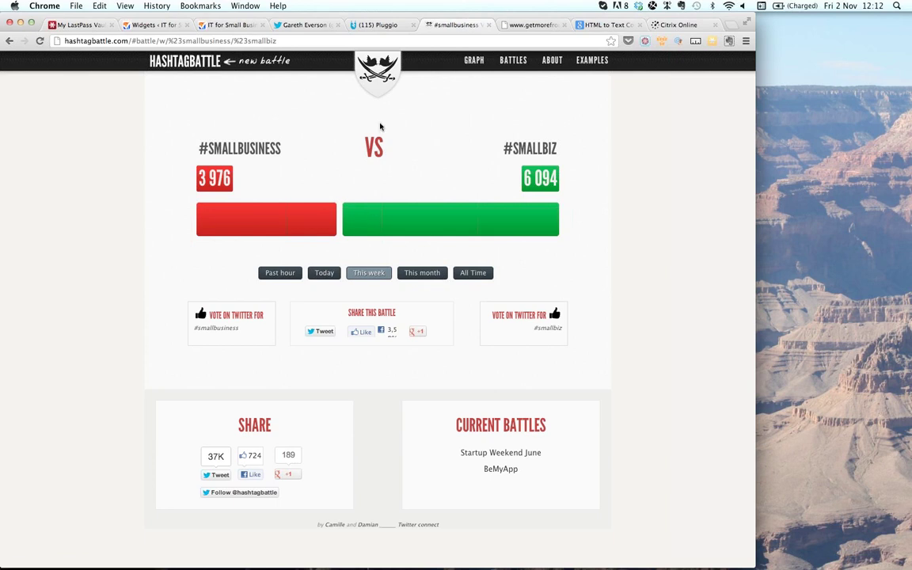
# - Scroll down through the Twitter profile's recent tweets and back up to the header
pyautogui.click(299, 24)
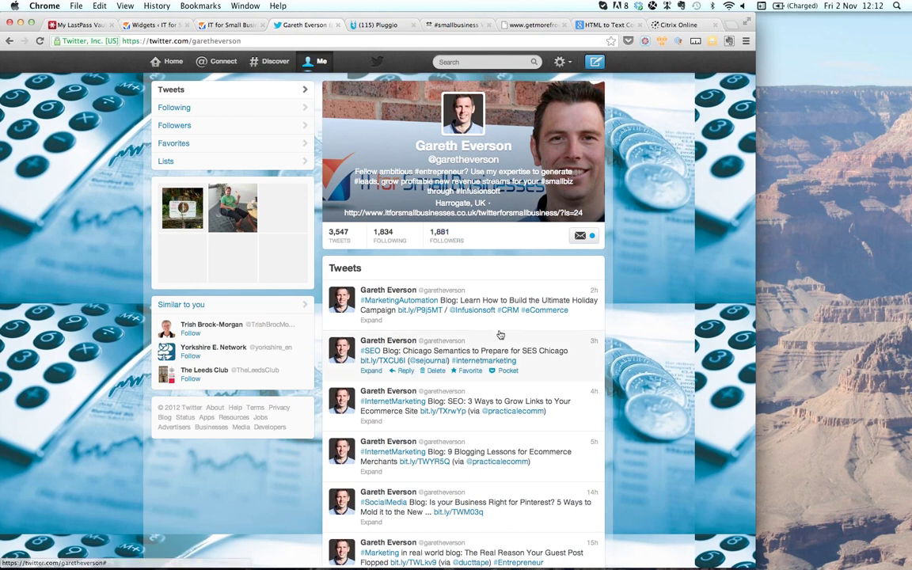
pyautogui.scroll(-2, 501, 335)
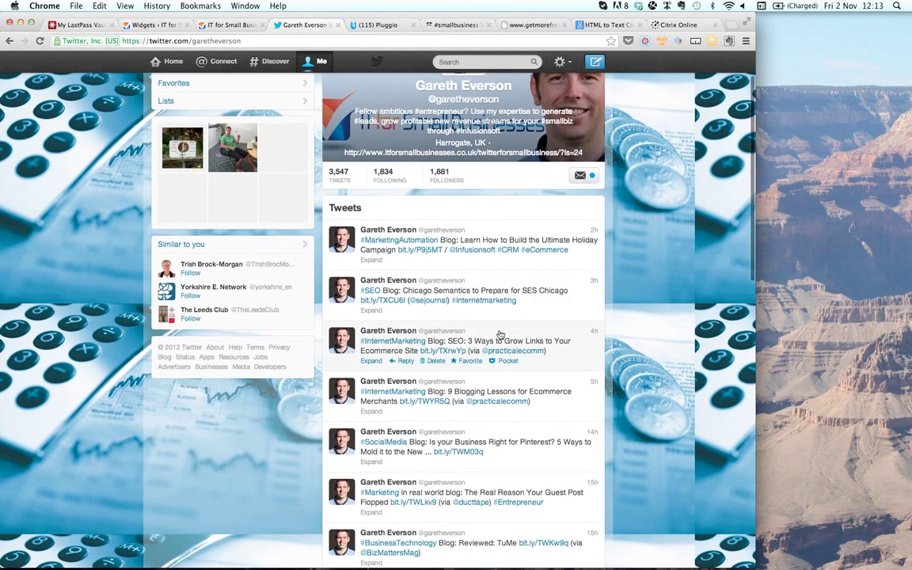
pyautogui.scroll(-2, 500, 335)
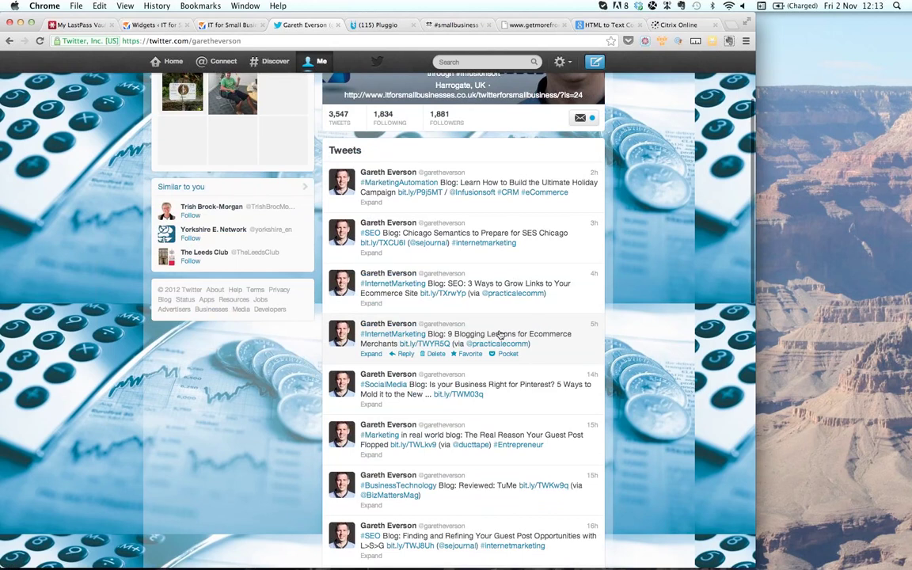
pyautogui.scroll(-1, 501, 335)
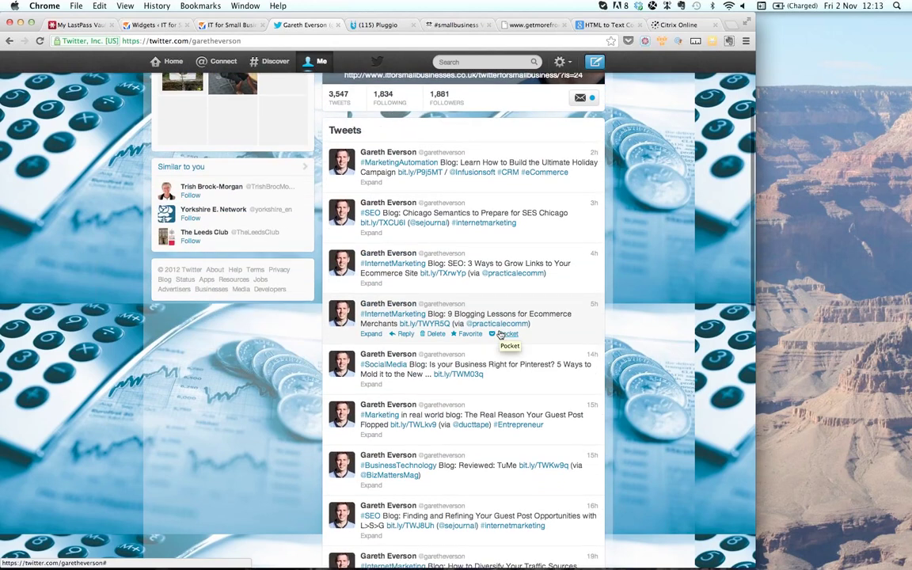
pyautogui.scroll(-1, 500, 335)
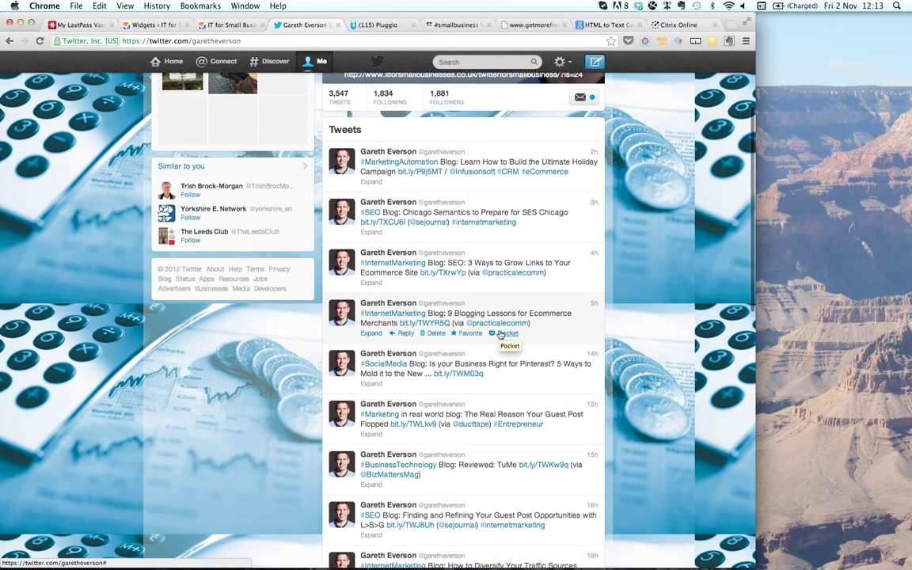
pyautogui.scroll(-1, 500, 335)
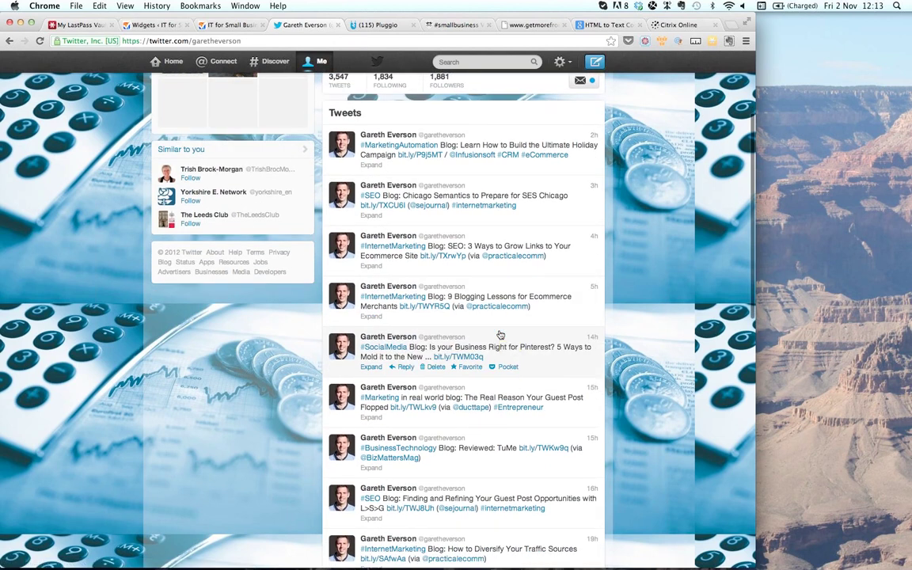
pyautogui.scroll(1, 501, 335)
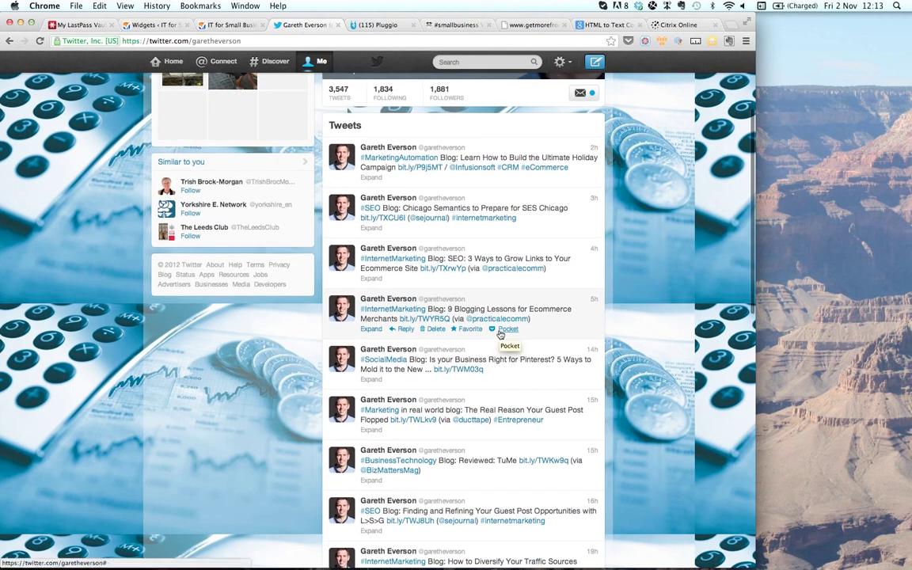
pyautogui.scroll(1, 500, 335)
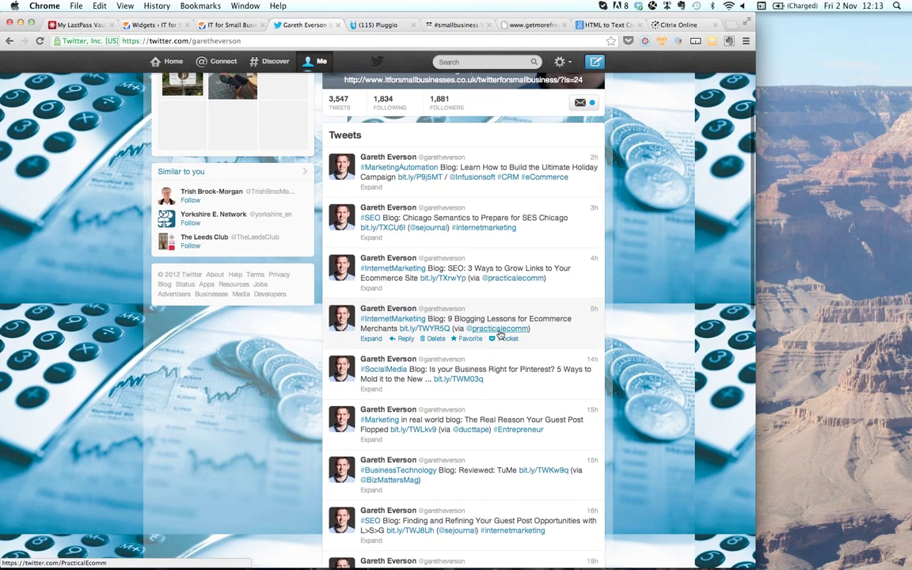
pyautogui.scroll(5, 501, 335)
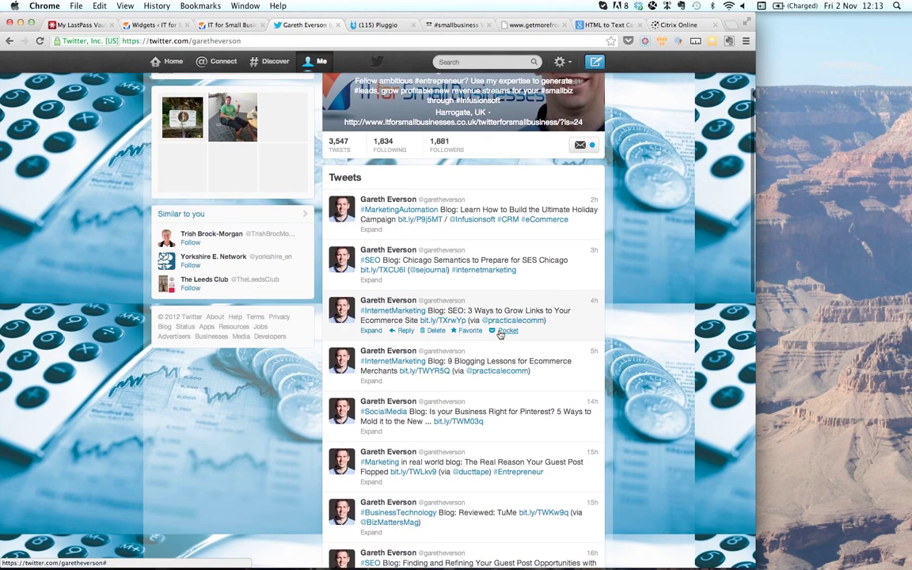
pyautogui.scroll(1, 501, 335)
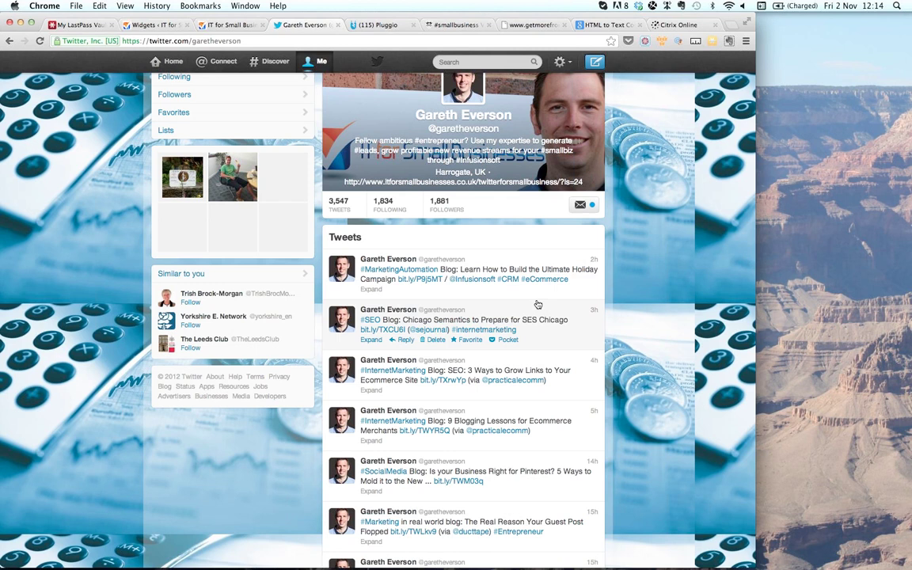
# - Switch to the Infusionsoft window and open Reports > Marketing from the Marketing menu
pyautogui.press('super+Tab')
pyautogui.press('super+Tab')
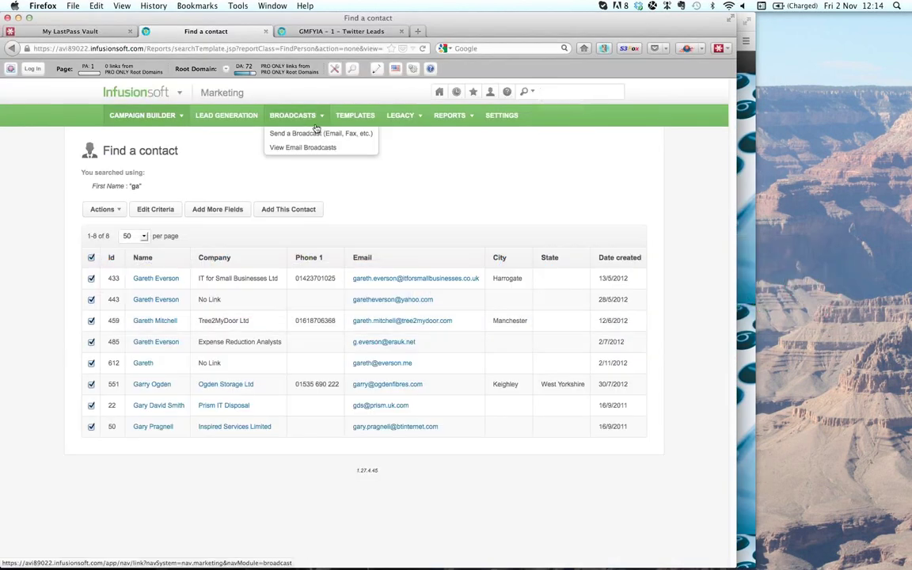
pyautogui.moveTo(179, 93)
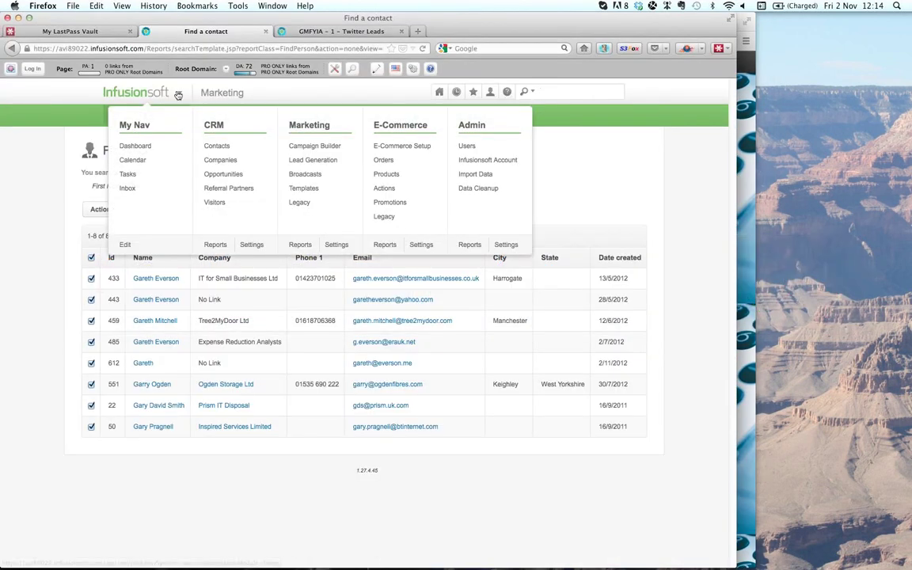
pyautogui.click(312, 128)
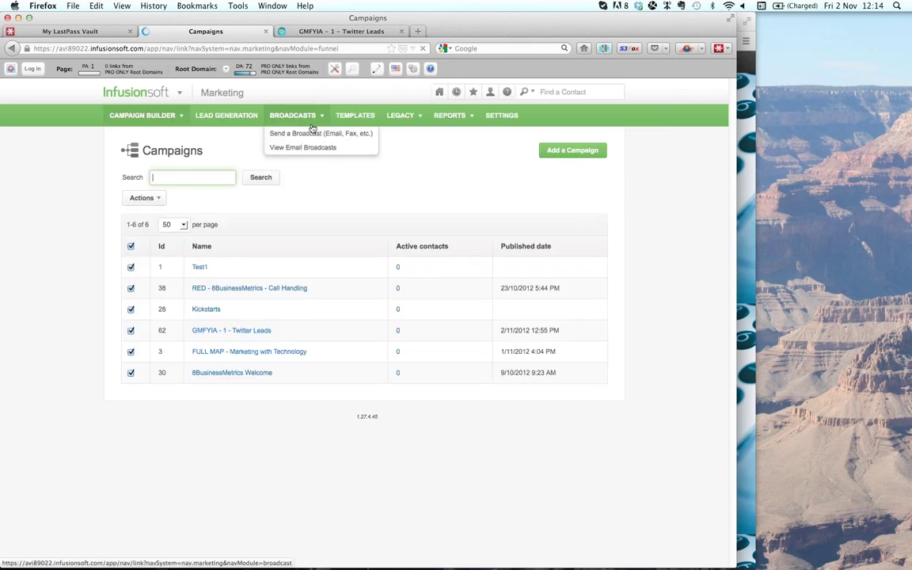
pyautogui.moveTo(410, 117)
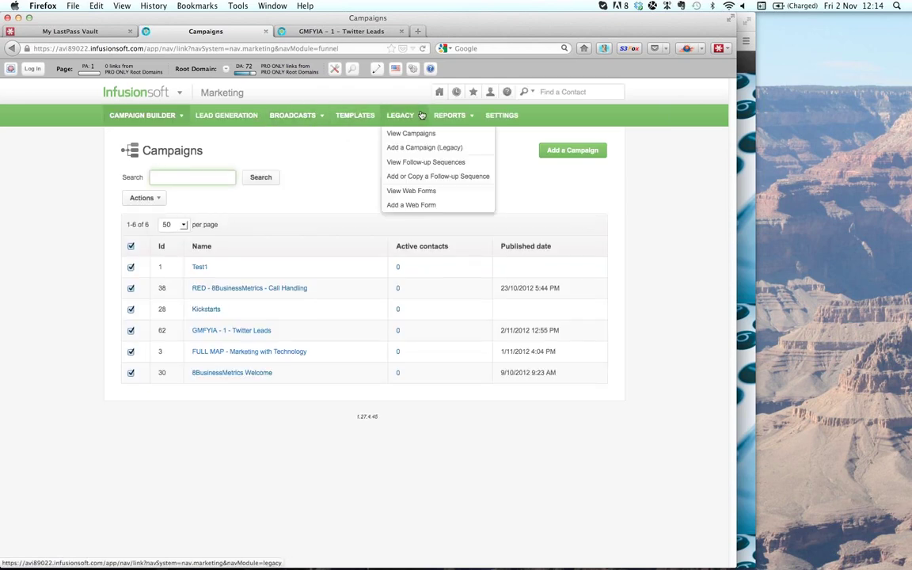
pyautogui.moveTo(471, 109)
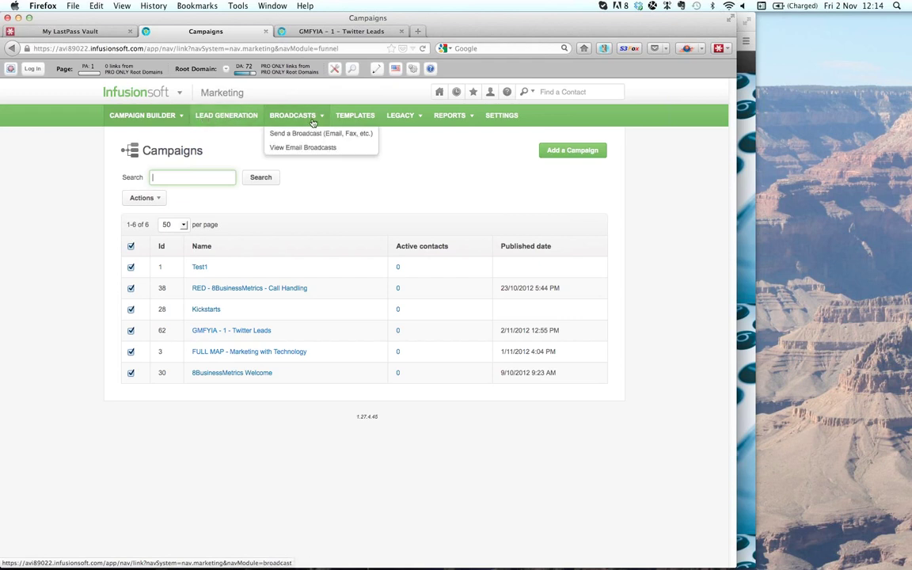
pyautogui.click(467, 134)
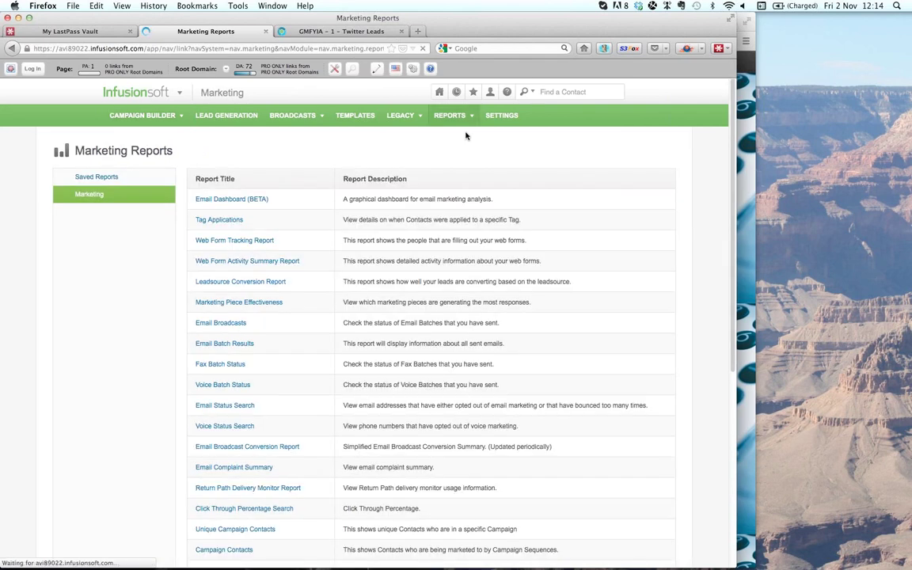
# - Skim the Marketing Reports list, then open Marketing Settings at Default Thank-You Pages
pyautogui.scroll(-7, 480, 228)
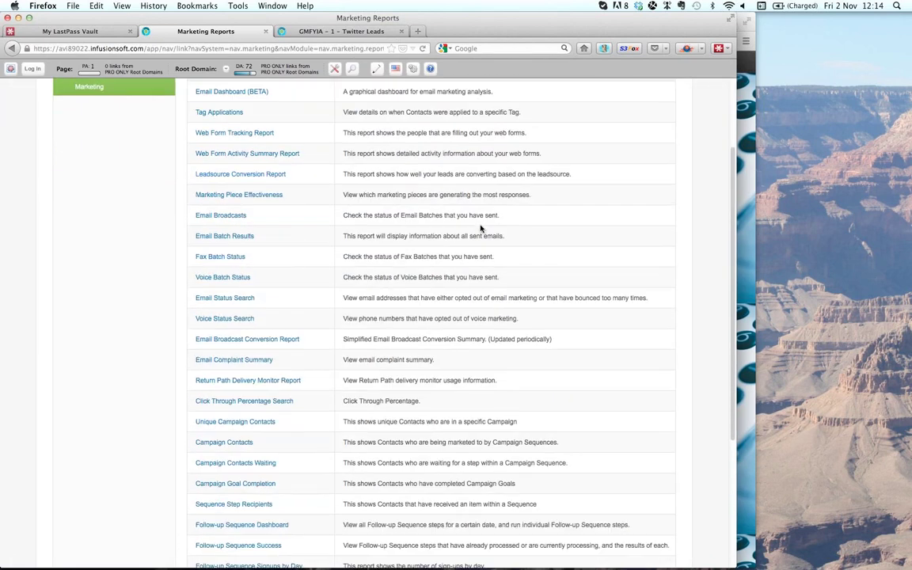
pyautogui.scroll(-1, 479, 228)
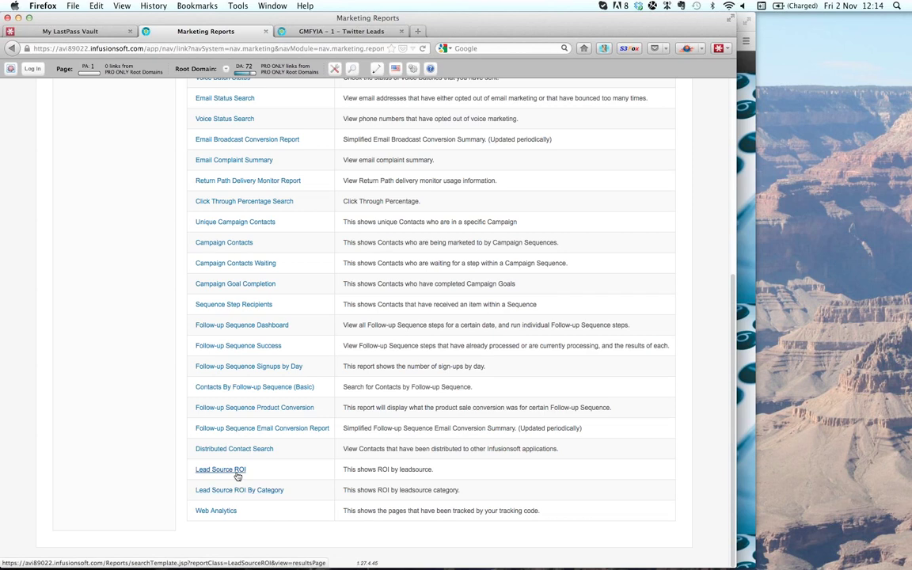
pyautogui.scroll(8, 237, 475)
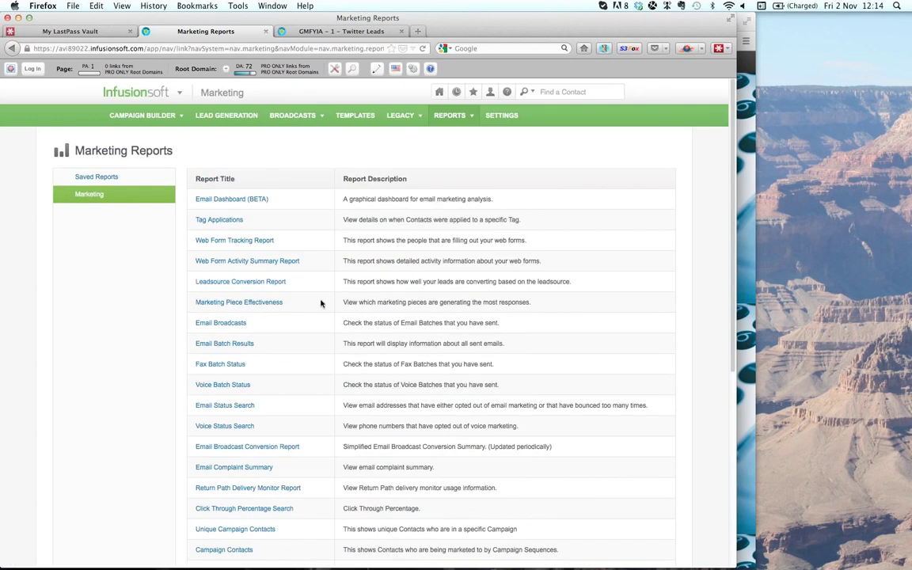
pyautogui.click(504, 118)
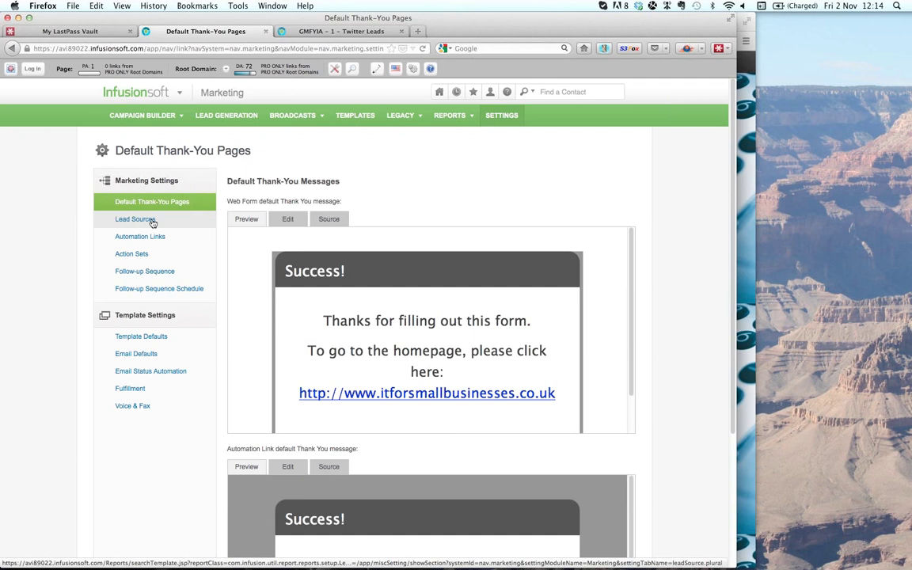
# - Open the Lead Sources list in Marketing Settings and scroll through it
pyautogui.click(152, 221)
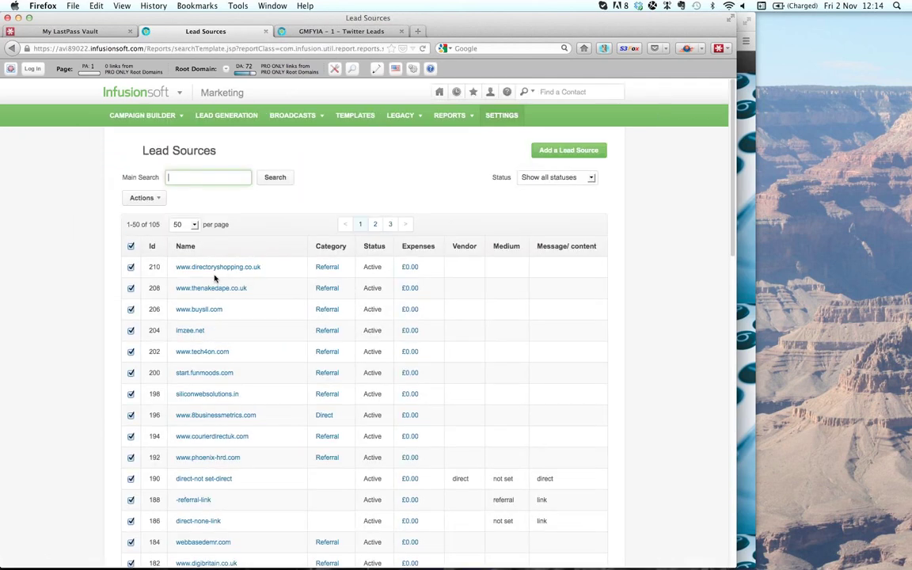
pyautogui.scroll(-2, 288, 339)
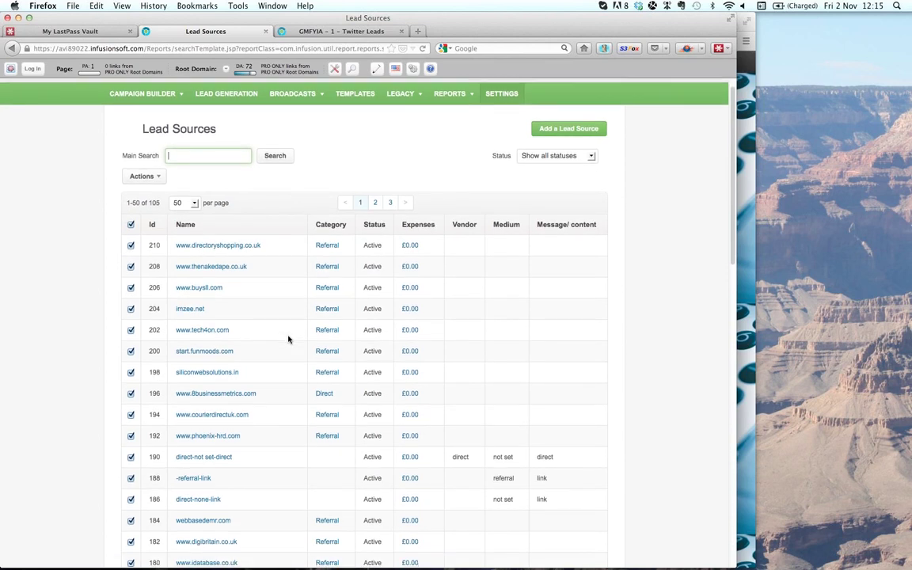
pyautogui.scroll(-1, 288, 339)
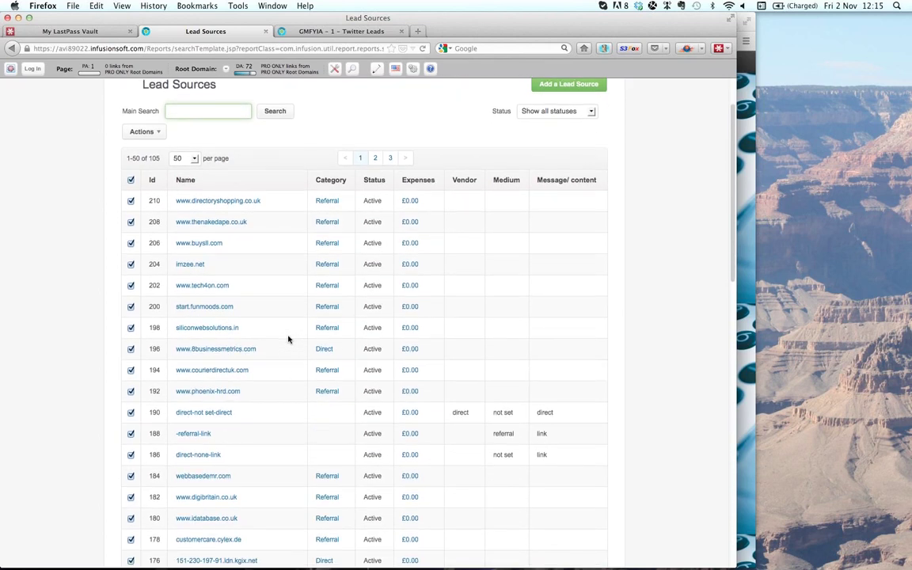
pyautogui.scroll(-1, 288, 339)
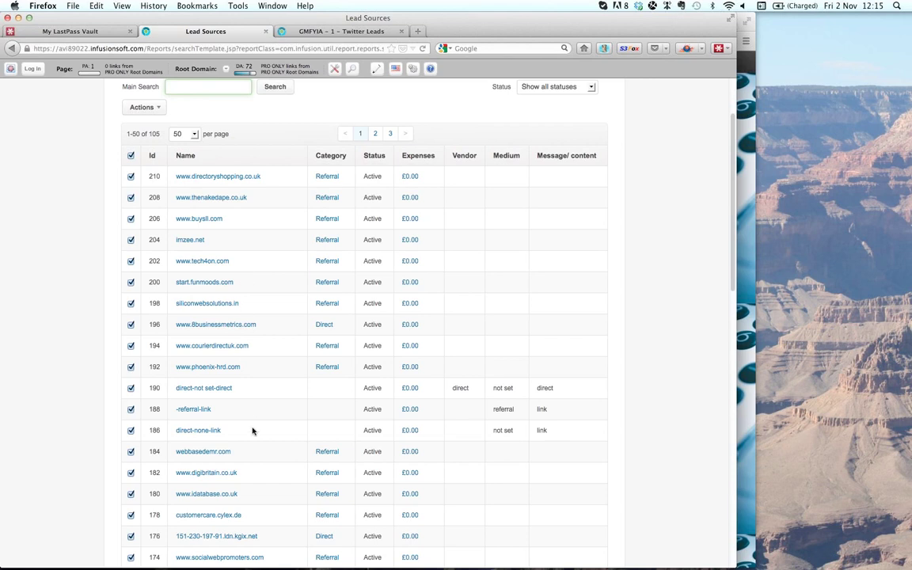
pyautogui.scroll(-3, 253, 432)
pyautogui.scroll(5, 252, 436)
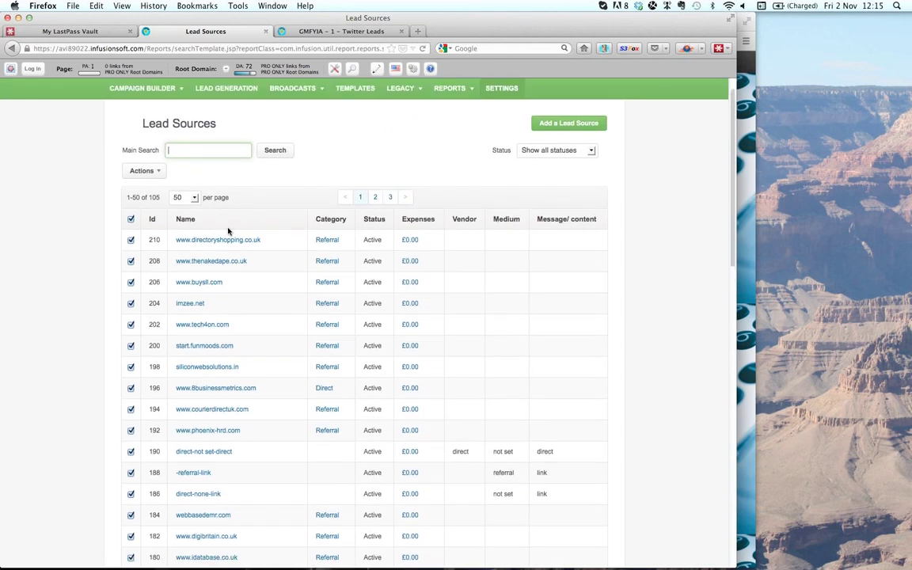
# - Search the lead sources for 24, returning the active Twitter source in Social
pyautogui.write('24')
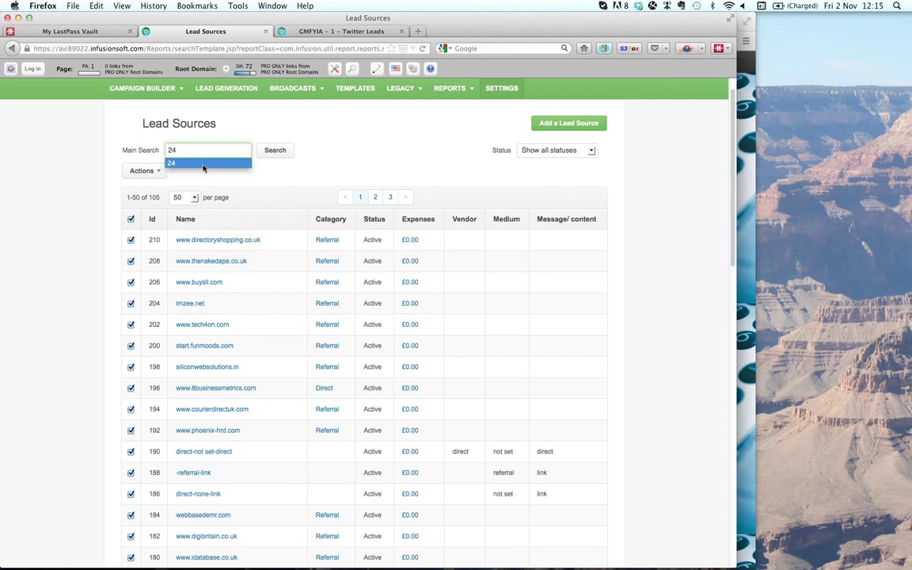
pyautogui.click(203, 163)
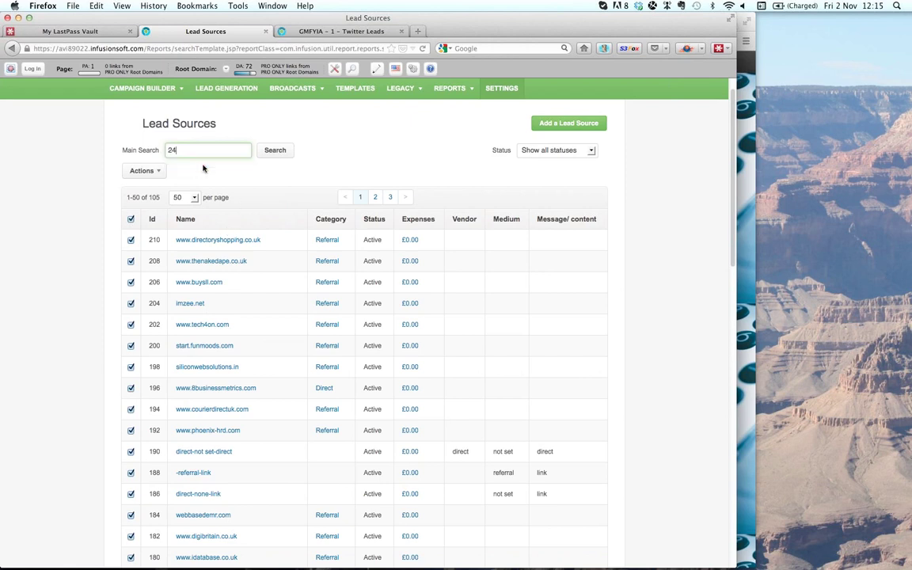
pyautogui.click(273, 150)
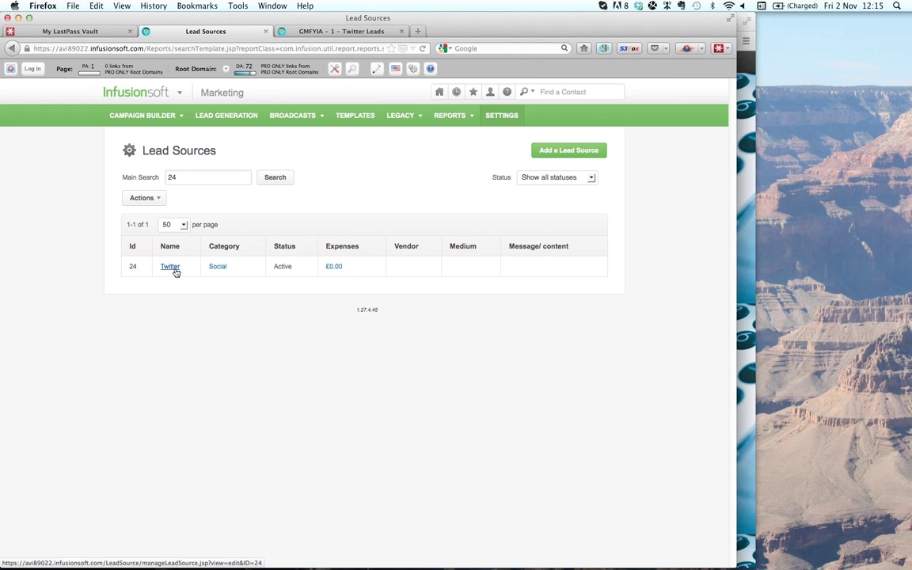
# - Return to Chrome's Twitter profile page with the ?ls=24 bio link
pyautogui.press('super+Tab')
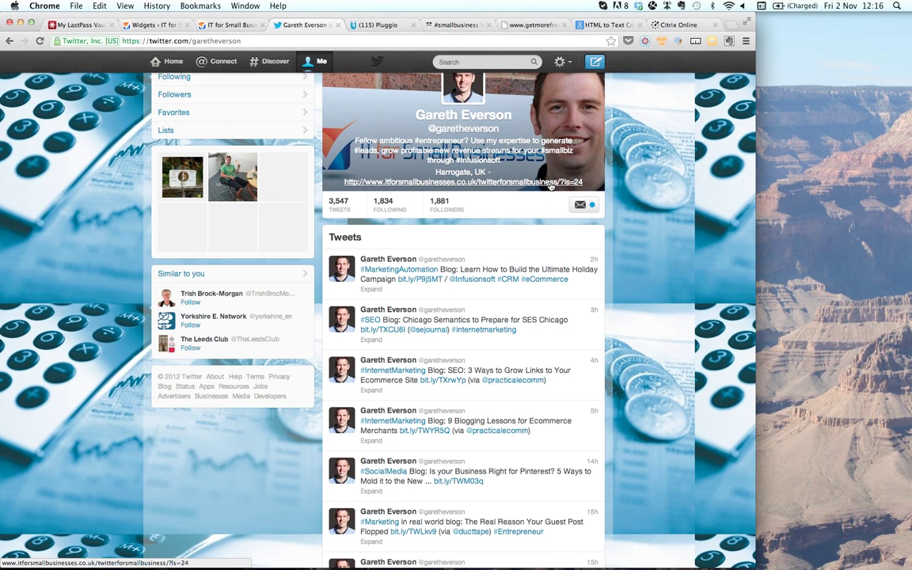
# - Follow the ?ls=24 bio link and scroll down to the Better Twitter Engagement sign-up form
pyautogui.click(550, 182)
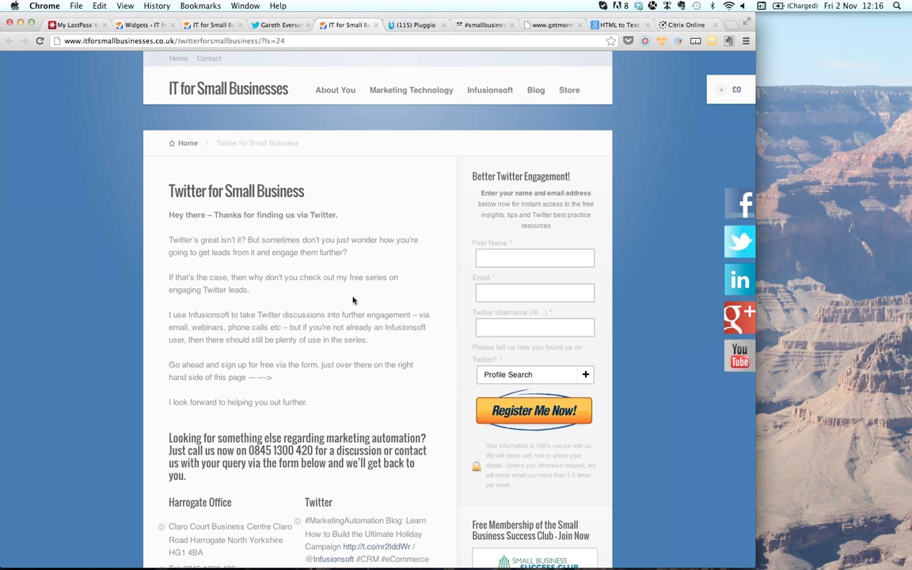
pyautogui.scroll(-2, 353, 300)
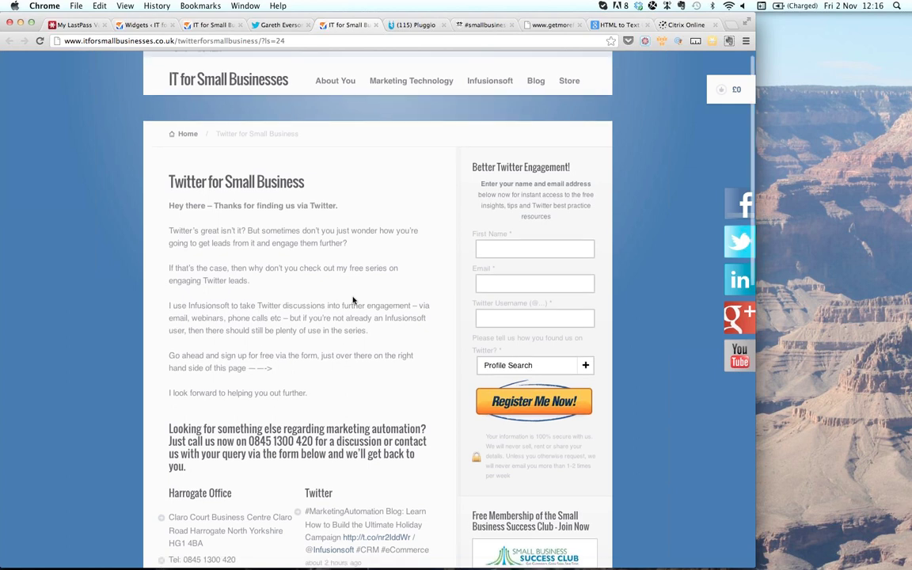
pyautogui.scroll(-1, 353, 297)
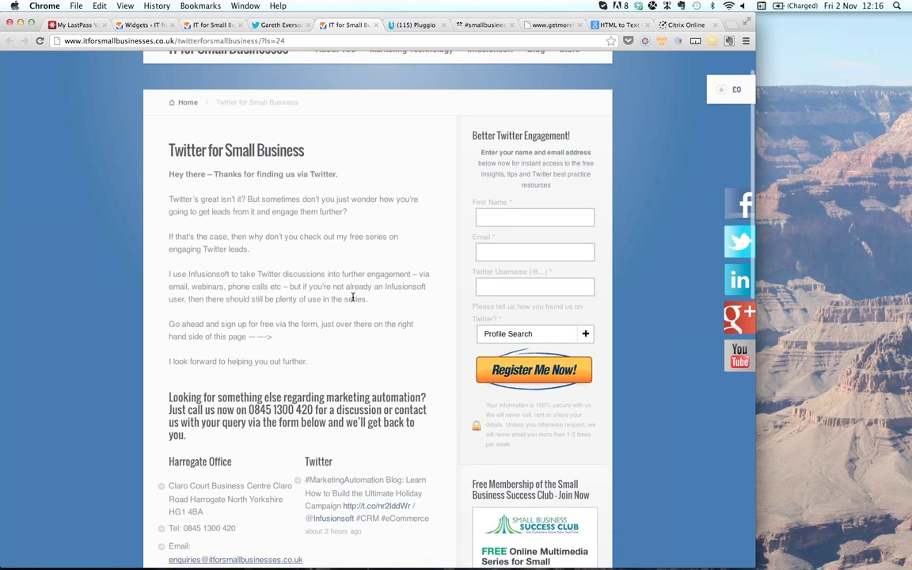
pyautogui.scroll(-1, 352, 298)
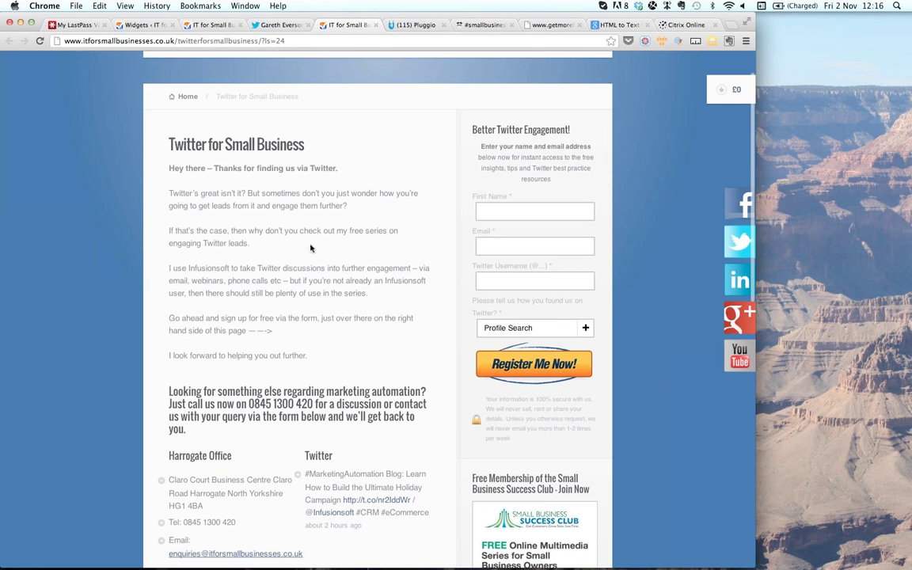
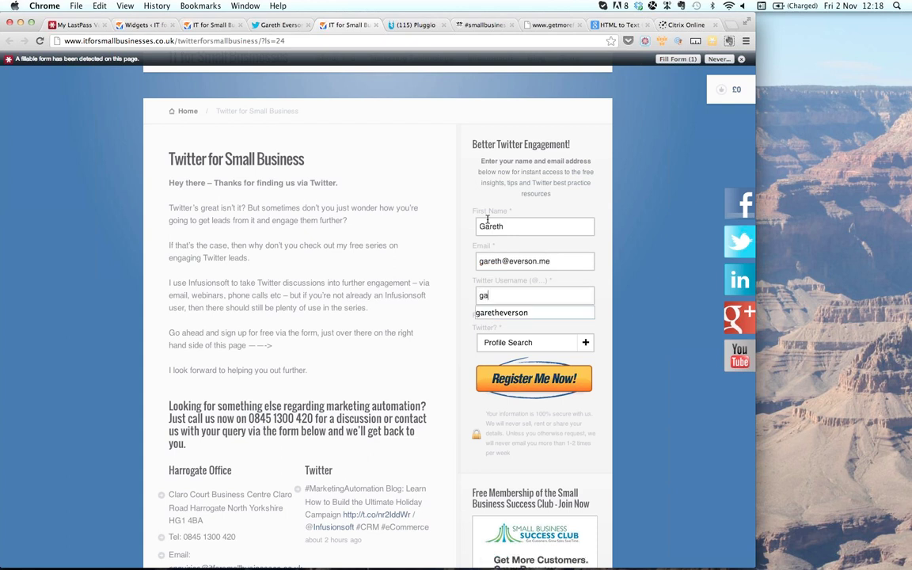
# - Submit the Twitter signup form with a Twitter username and the Searched "Marketing Automation" answer
pyautogui.click(517, 314)
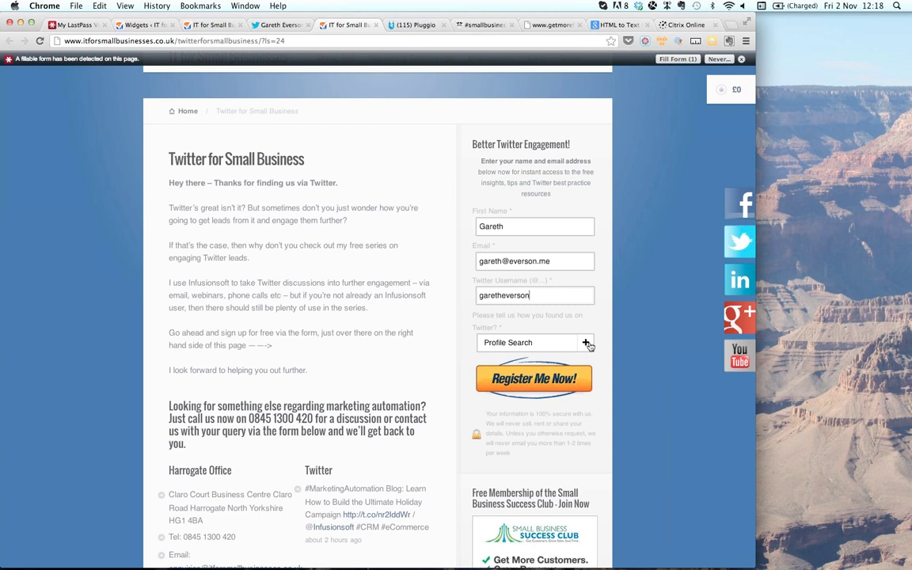
pyautogui.click(587, 343)
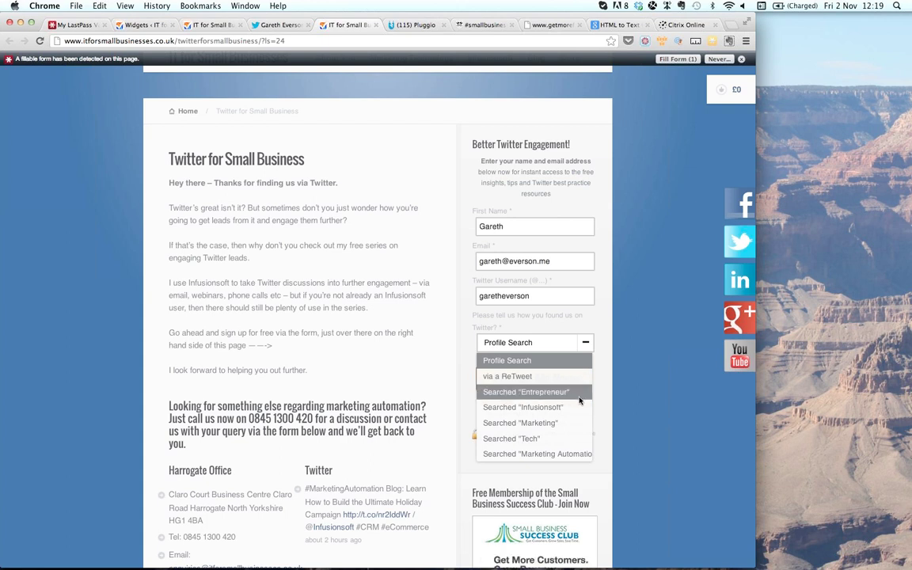
pyautogui.click(582, 453)
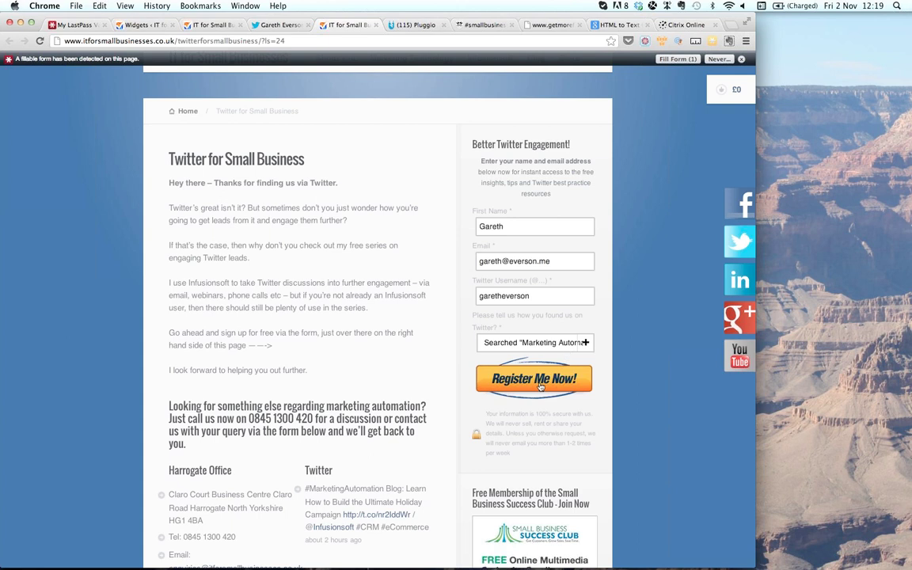
pyautogui.click(541, 382)
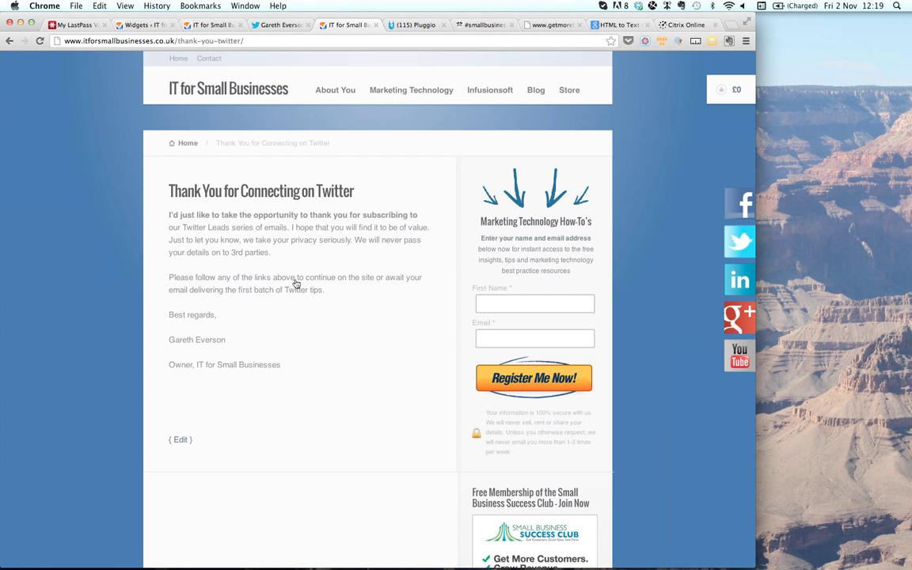
# - In Infusionsoft, search contacts for "ga" and open the newly added contact
pyautogui.press('super+Tab')
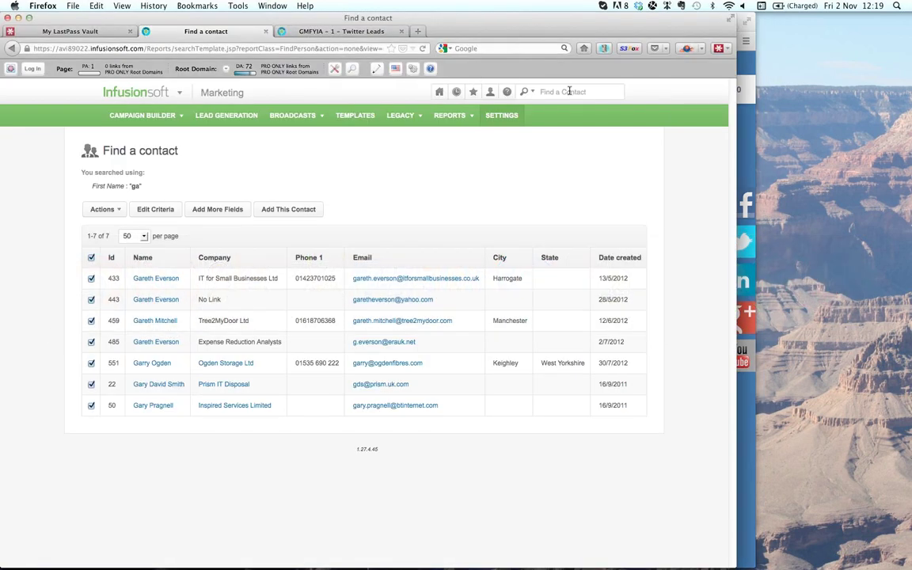
pyautogui.click(569, 91)
pyautogui.write('ga')
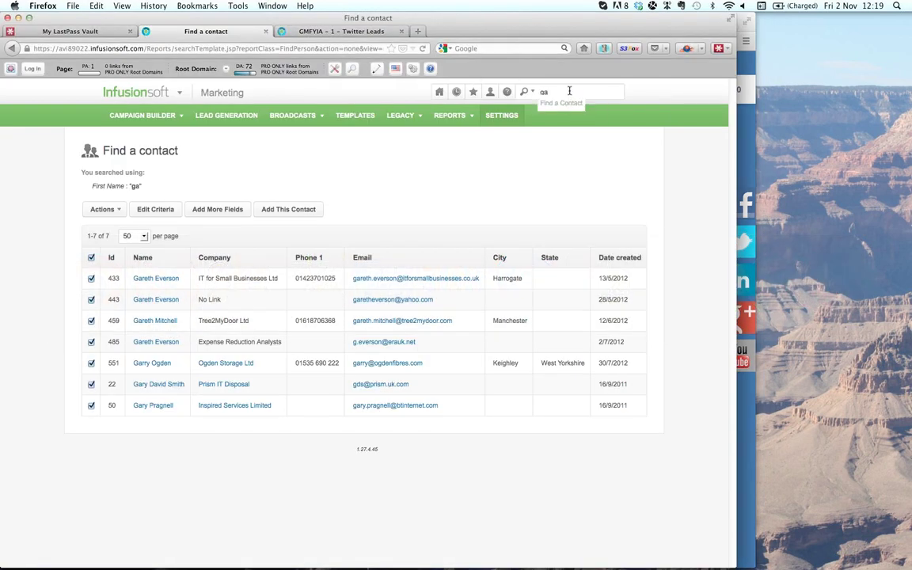
pyautogui.press('Return')
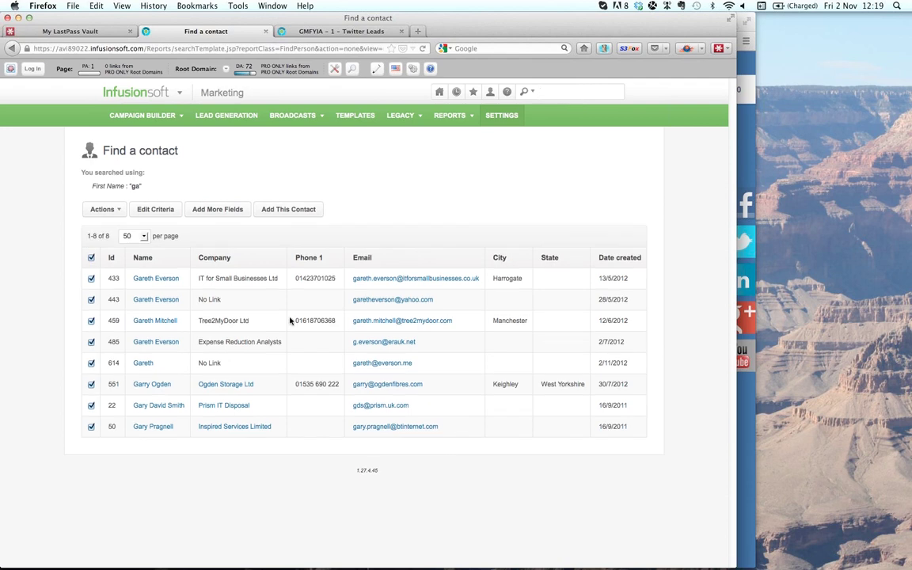
pyautogui.click(142, 364)
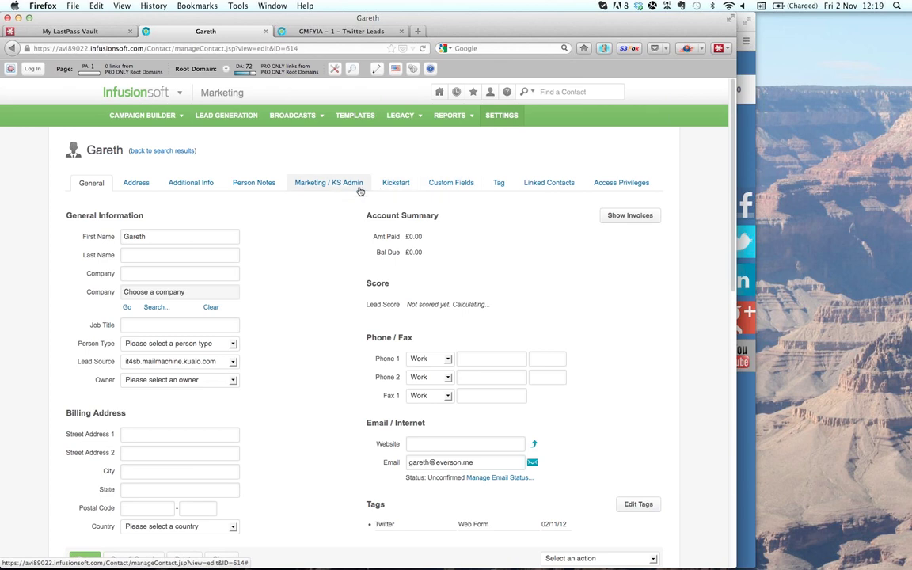
# - Check the contact's Twitter Search answer and Twitter handle on the Marketing tab
pyautogui.click(341, 184)
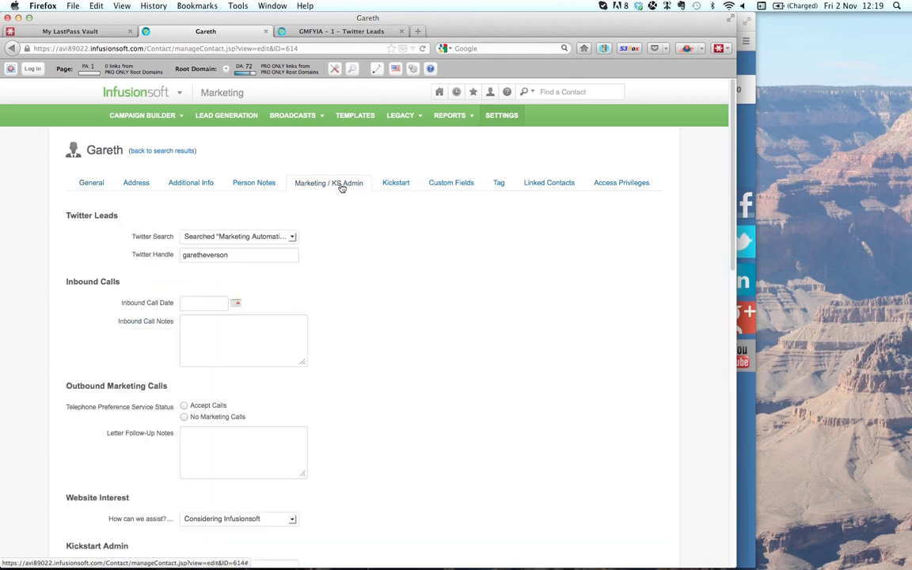
pyautogui.moveTo(118, 216); pyautogui.dragTo(74, 216)
pyautogui.click(64, 215)
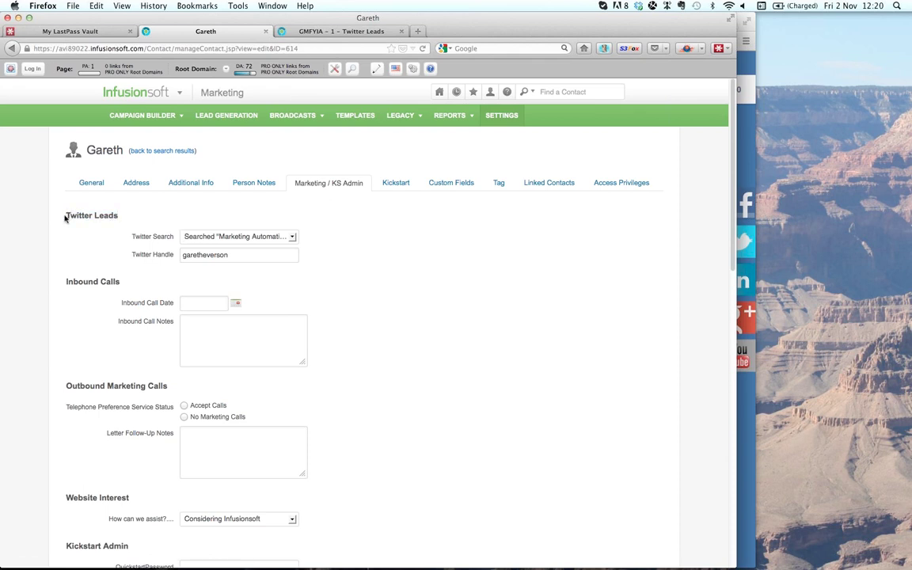
pyautogui.click(270, 237)
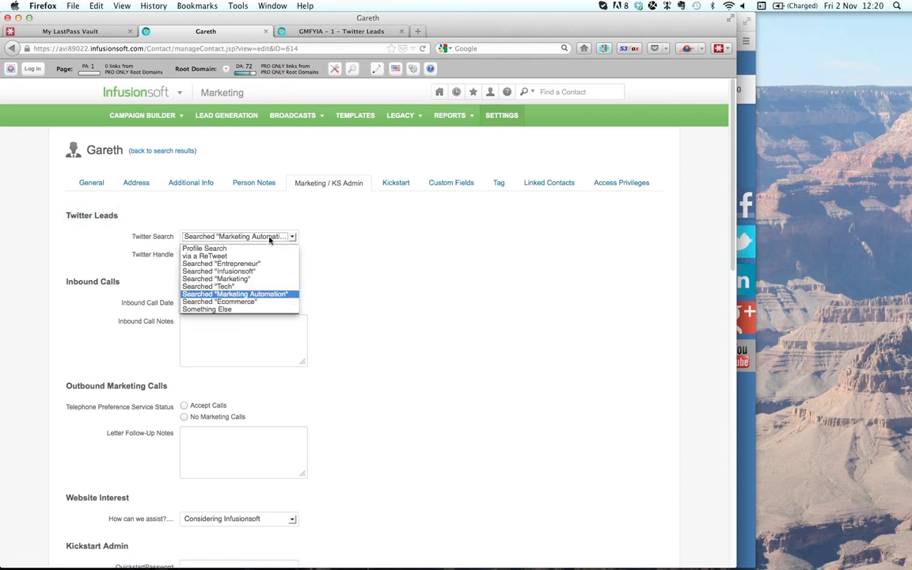
pyautogui.click(281, 297)
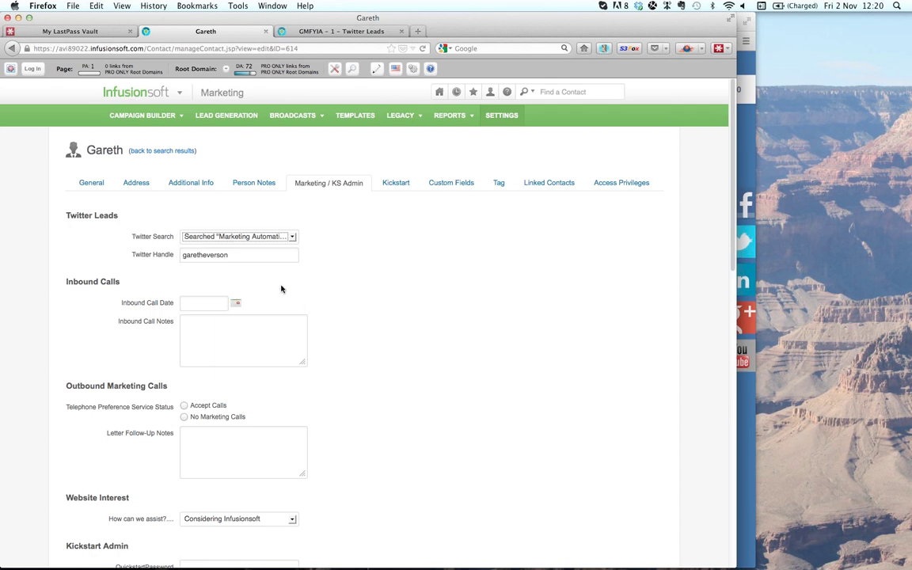
pyautogui.click(254, 260)
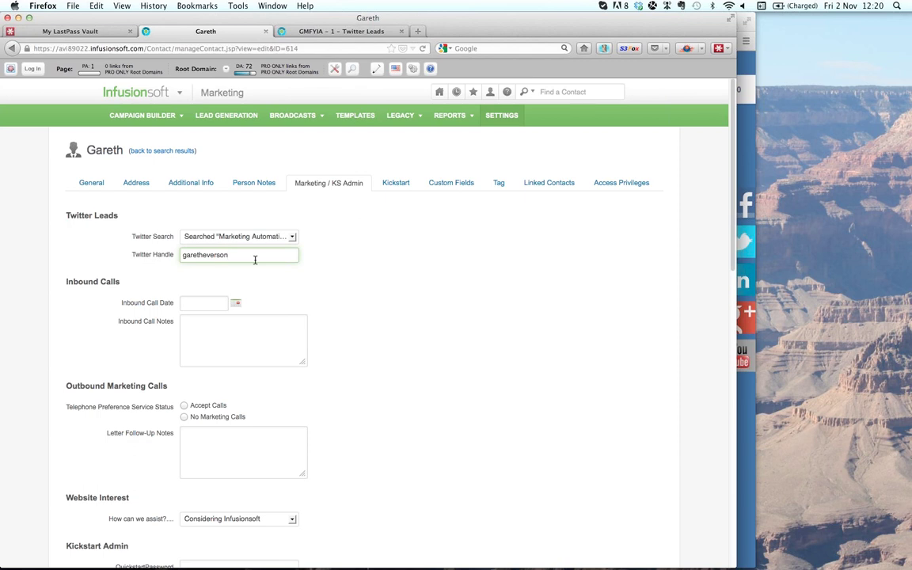
# - Go back to the campaigns list and open the GMFYIA - 1 - Twitter Leads campaign
pyautogui.click(313, 33)
pyautogui.click(144, 114)
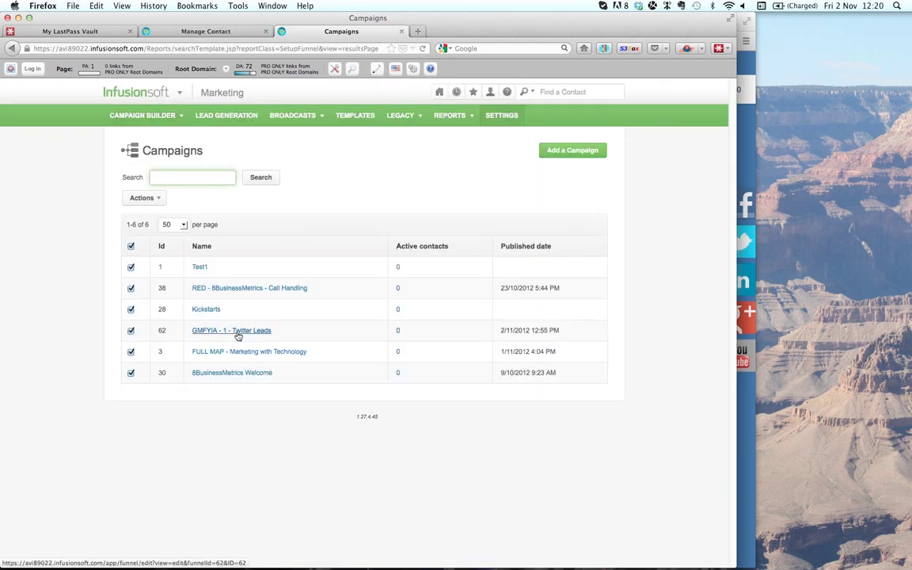
pyautogui.moveTo(179, 92)
pyautogui.click(310, 146)
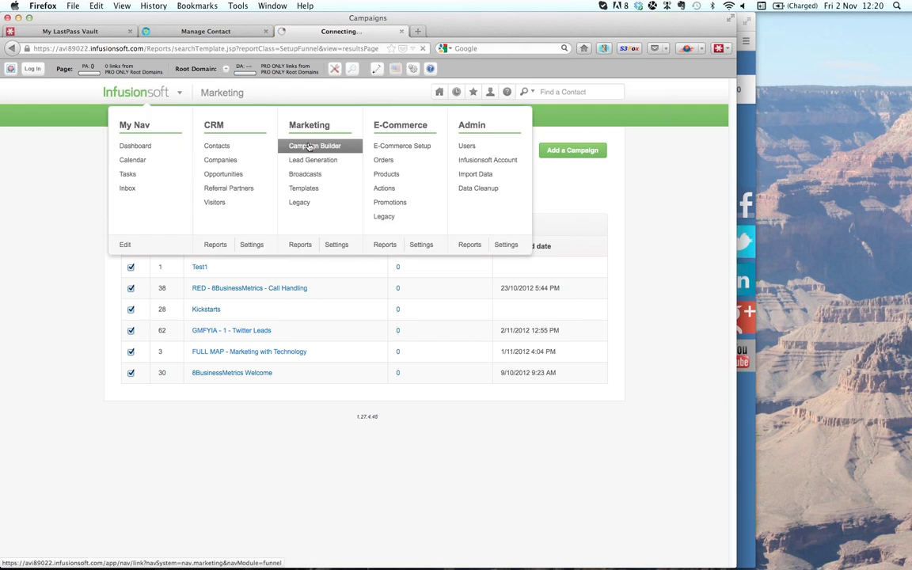
pyautogui.click(241, 331)
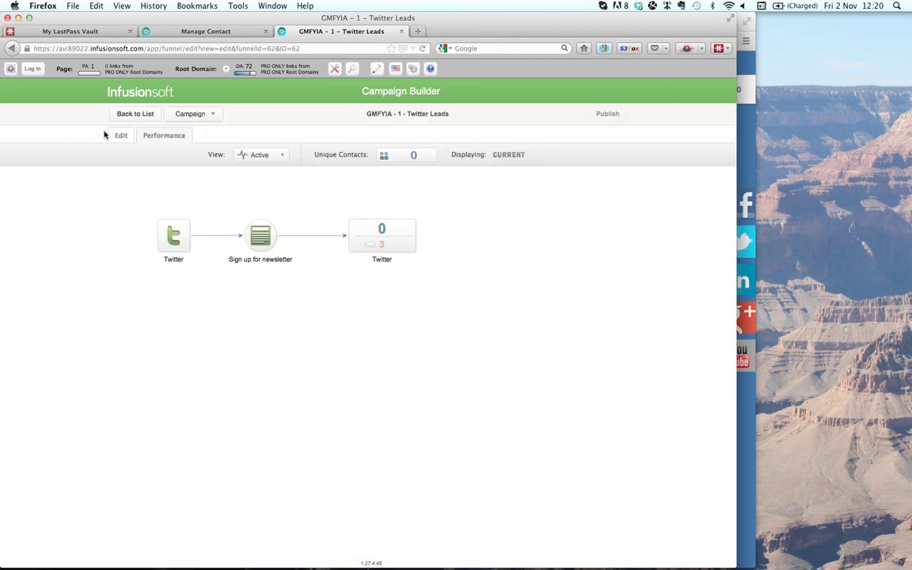
# - Edit the campaign and open the Sign up for newsletter web form
pyautogui.click(119, 134)
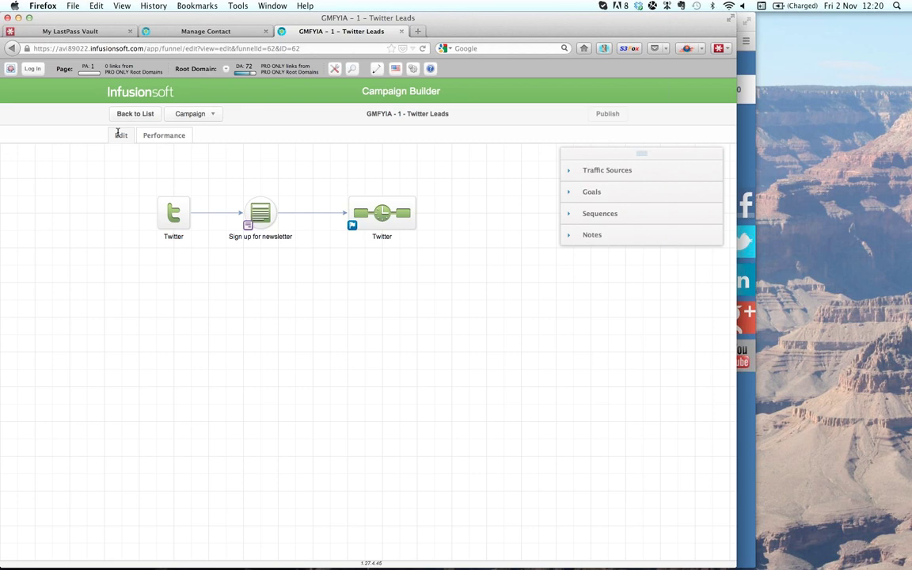
pyautogui.moveTo(187, 229)
pyautogui.click(261, 215)
pyautogui.doubleClick(261, 216)
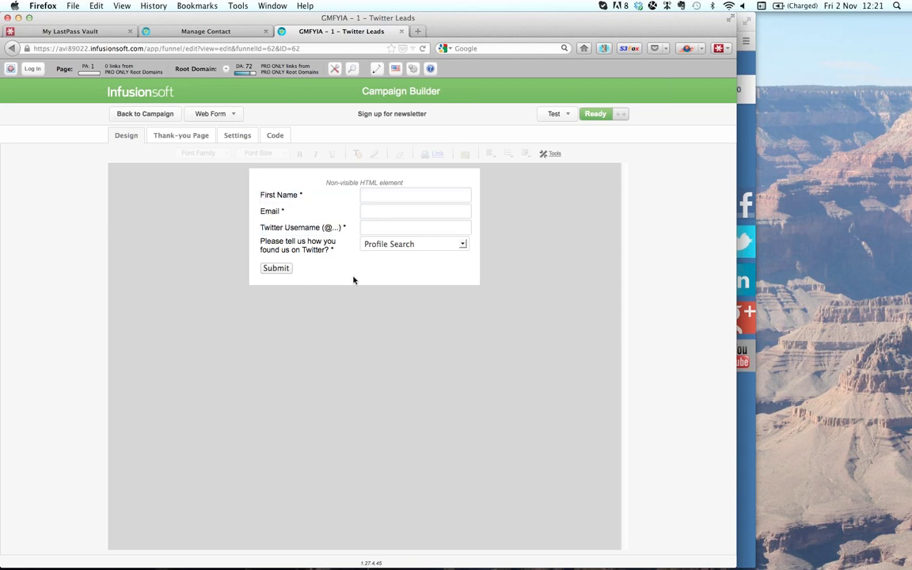
pyautogui.press('super+Tab')
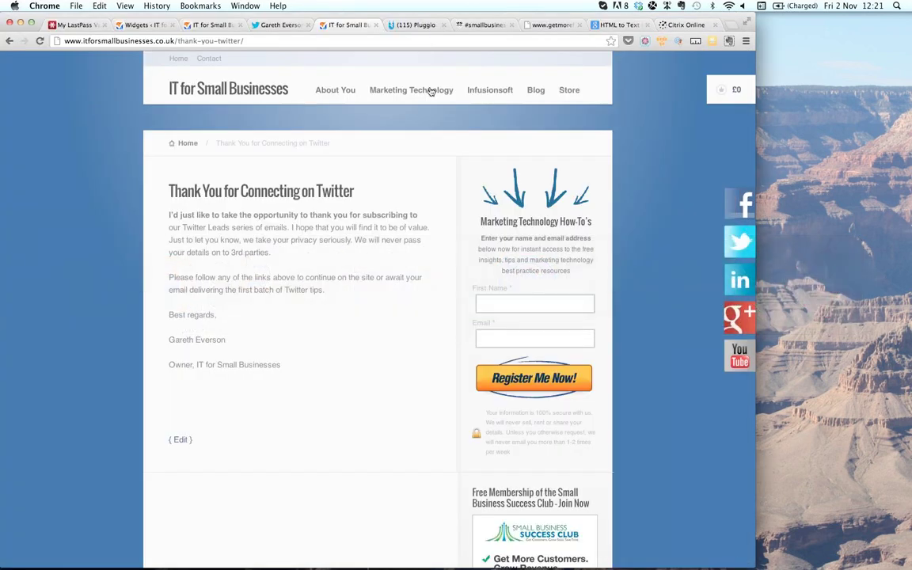
# - Load the twitterforsmallbusiness/?ls=24 signup page in Chrome, then return to Infusionsoft
pyautogui.moveTo(176, 41); pyautogui.dragTo(265, 36)
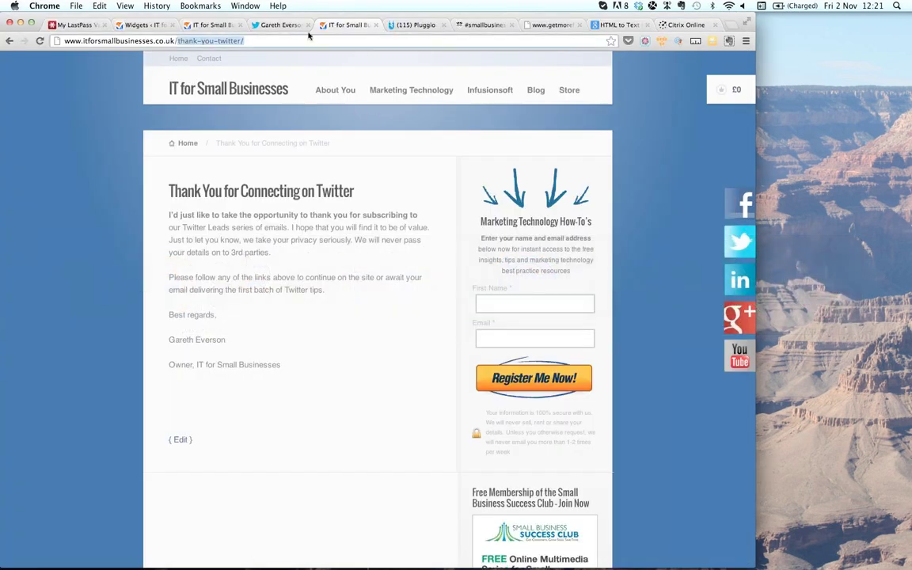
pyautogui.write('tw')
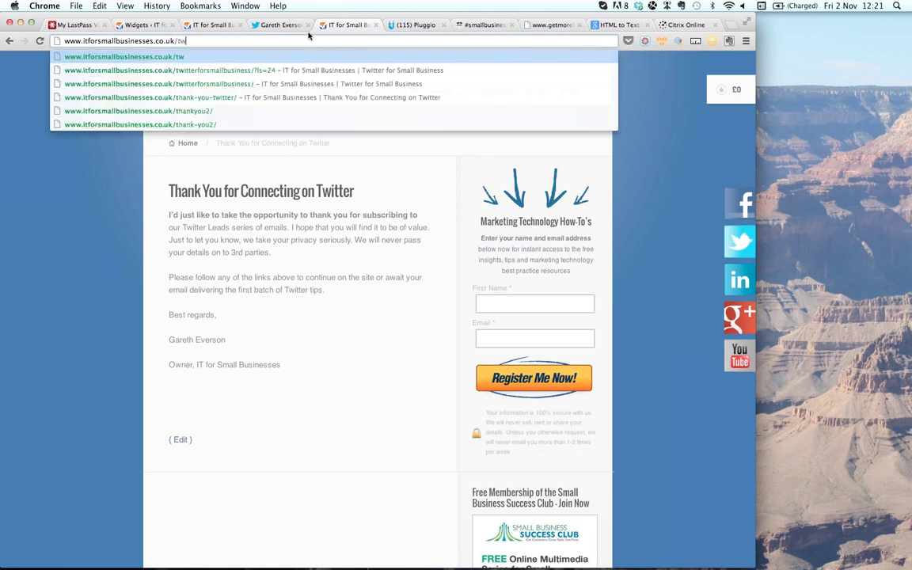
pyautogui.press('Down')
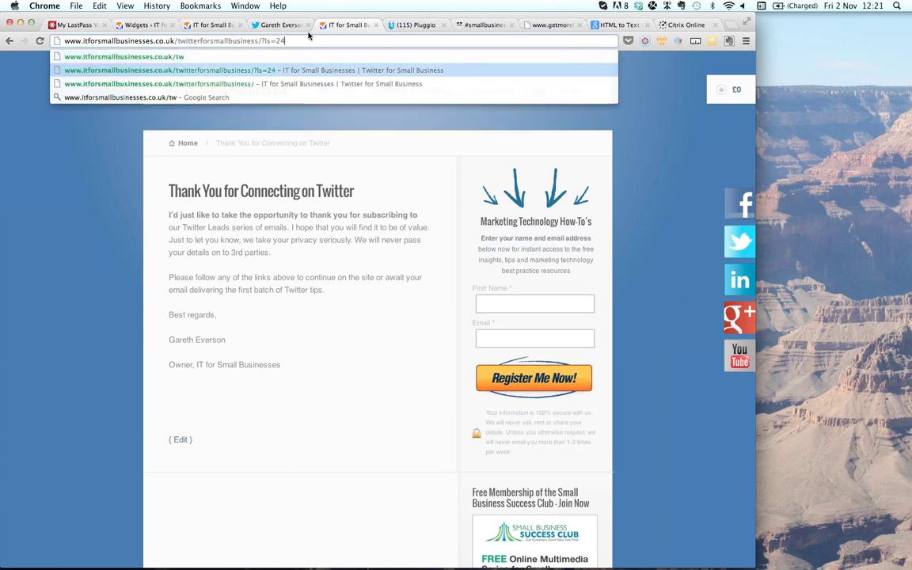
pyautogui.press('Return')
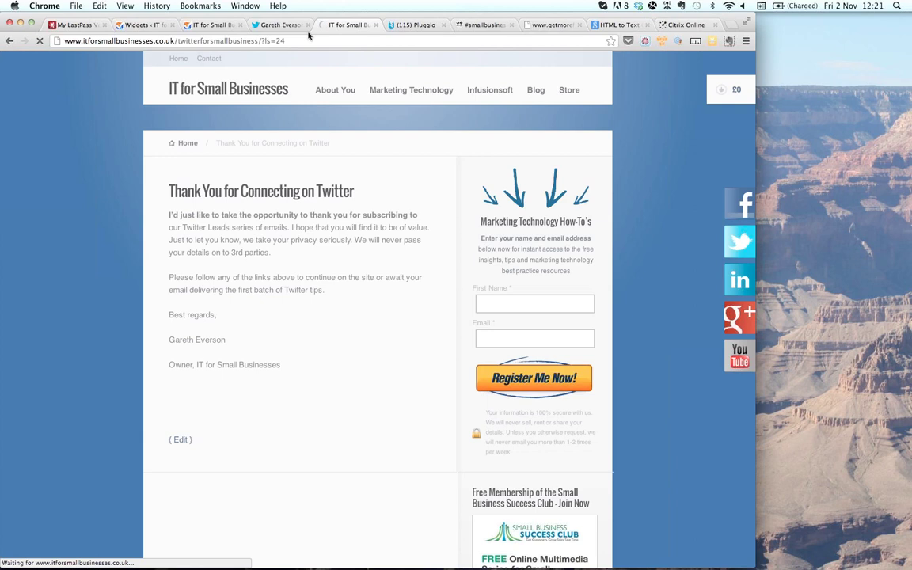
pyautogui.press('super+Tab')
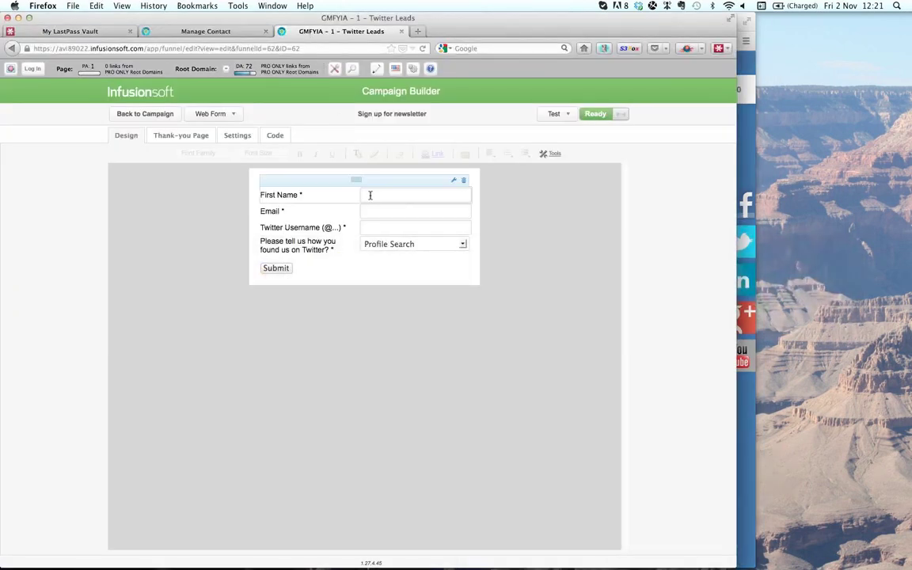
pyautogui.moveTo(370, 198); pyautogui.dragTo(378, 232)
pyautogui.click(383, 246)
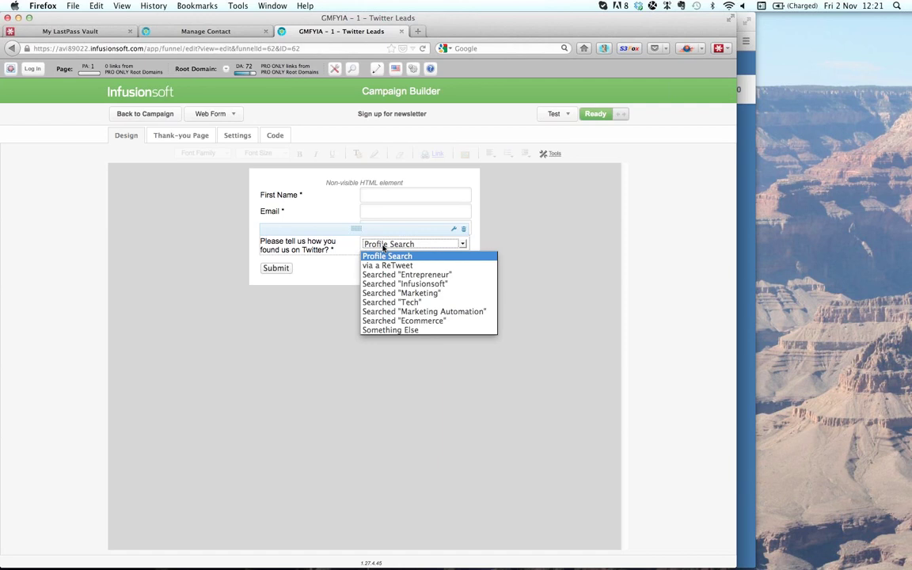
pyautogui.click(383, 246)
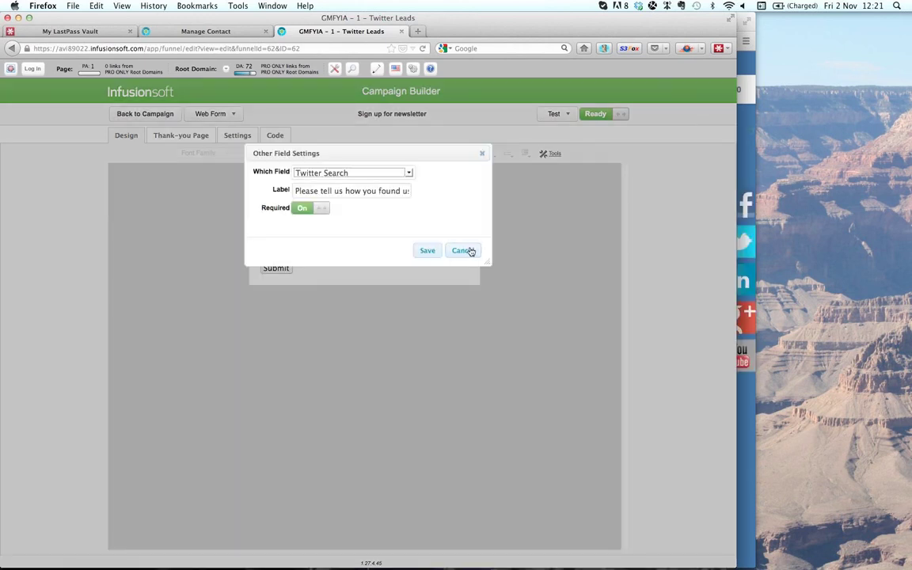
pyautogui.click(467, 252)
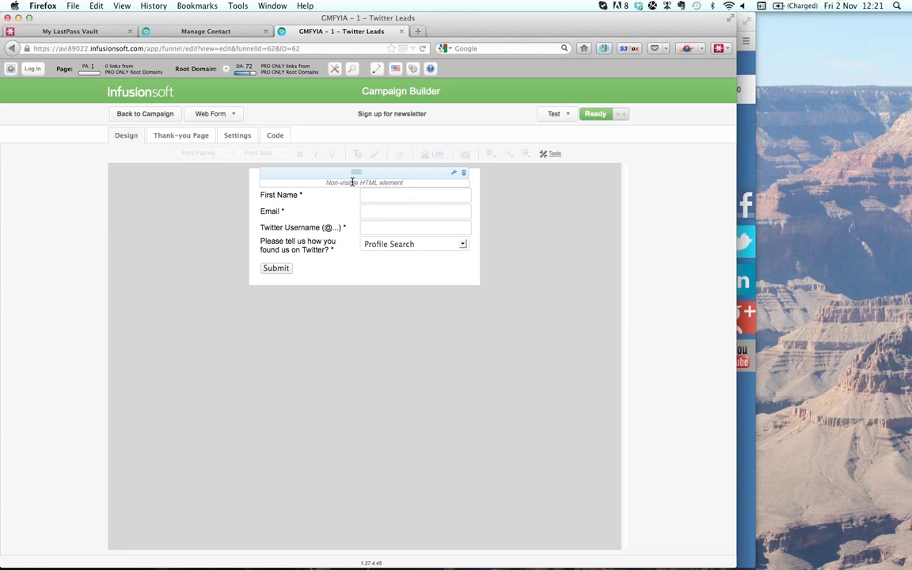
# - Review the HTML element's embedded script code, then cancel its settings without changes
pyautogui.click(452, 176)
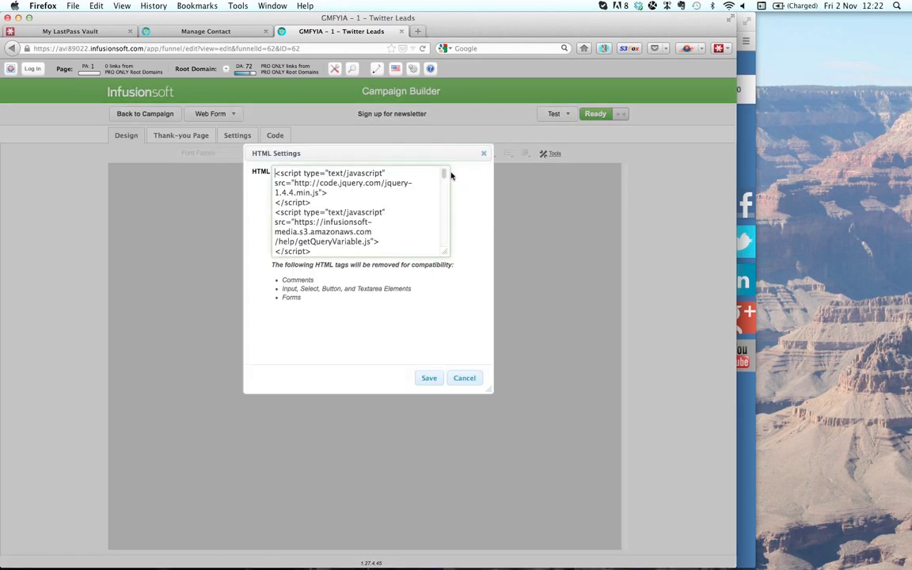
pyautogui.hotkey('shift', 'Down')
pyautogui.hotkey('shift', 'Down')
pyautogui.hotkey('shift', 'Down')
pyautogui.hotkey('shift', 'Down')
pyautogui.hotkey('shift', 'Down')
pyautogui.hotkey('shift', 'Down')
pyautogui.hotkey('shift', 'Down')
pyautogui.hotkey('shift', 'Down')
pyautogui.hotkey('shift', 'Down')
pyautogui.hotkey('shift', 'Down')
pyautogui.hotkey('shift', 'Down')
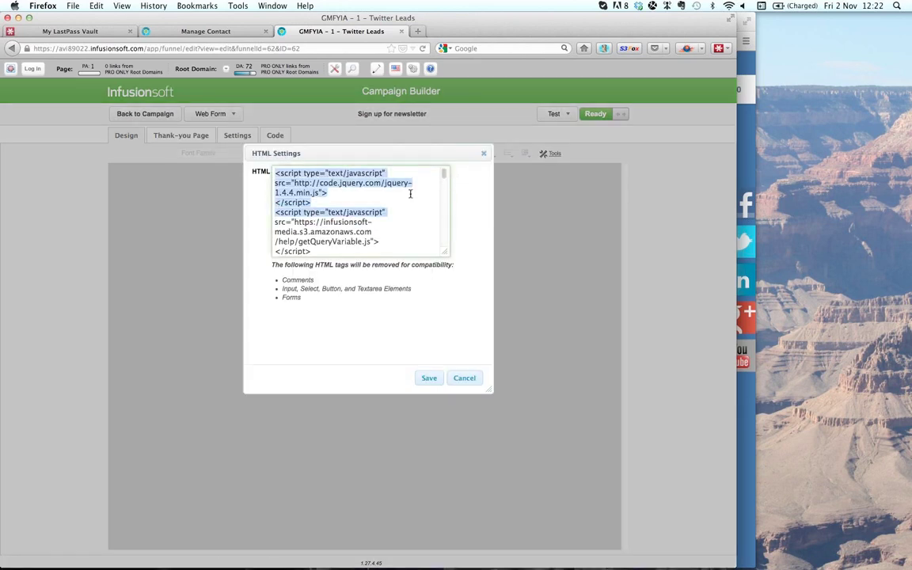
pyautogui.hotkey('shift', 'Down')
pyautogui.hotkey('shift', 'Down')
pyautogui.hotkey('shift', 'Down')
pyautogui.hotkey('shift', 'Down')
pyautogui.hotkey('shift', 'Down')
pyautogui.hotkey('shift', 'Down')
pyautogui.hotkey('shift', 'Down')
pyautogui.hotkey('shift', 'Down')
pyautogui.hotkey('shift', 'Down')
pyautogui.hotkey('shift', 'Down')
pyautogui.hotkey('shift', 'Down')
pyautogui.hotkey('shift', 'Down')
pyautogui.hotkey('shift', 'Down')
pyautogui.hotkey('shift', 'Down')
pyautogui.hotkey('shift', 'Down')
pyautogui.hotkey('shift', 'Down')
pyautogui.hotkey('shift', 'Down')
pyautogui.hotkey('shift', 'Down')
pyautogui.hotkey('shift', 'Down')
pyautogui.hotkey('shift', 'Down')
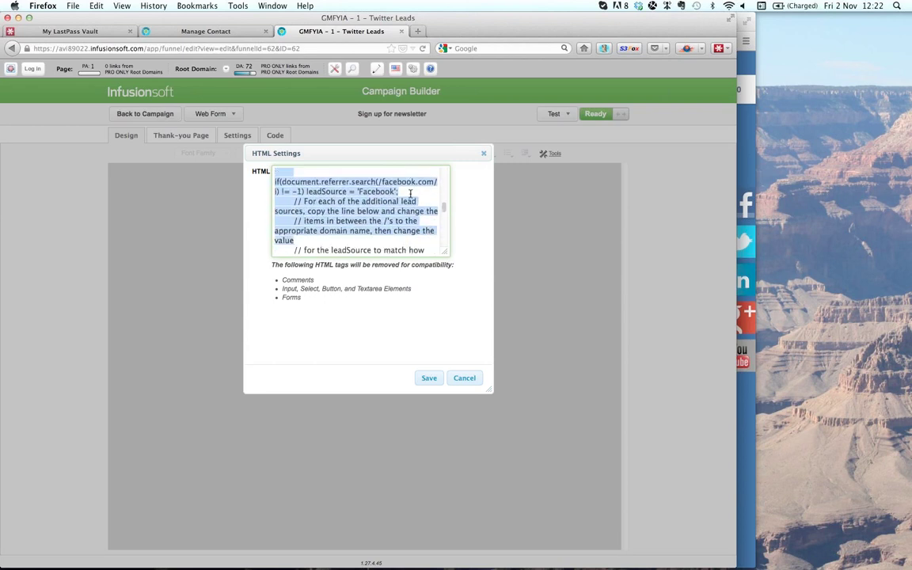
pyautogui.hotkey('shift', 'Down')
pyautogui.hotkey('shift', 'Down')
pyautogui.hotkey('shift', 'Down')
pyautogui.hotkey('shift', 'Down')
pyautogui.hotkey('shift', 'Down')
pyautogui.hotkey('shift', 'Down')
pyautogui.hotkey('shift', 'Down')
pyautogui.hotkey('shift', 'Down')
pyautogui.hotkey('shift', 'Down')
pyautogui.hotkey('shift', 'Down')
pyautogui.hotkey('shift', 'Down')
pyautogui.hotkey('shift', 'Down')
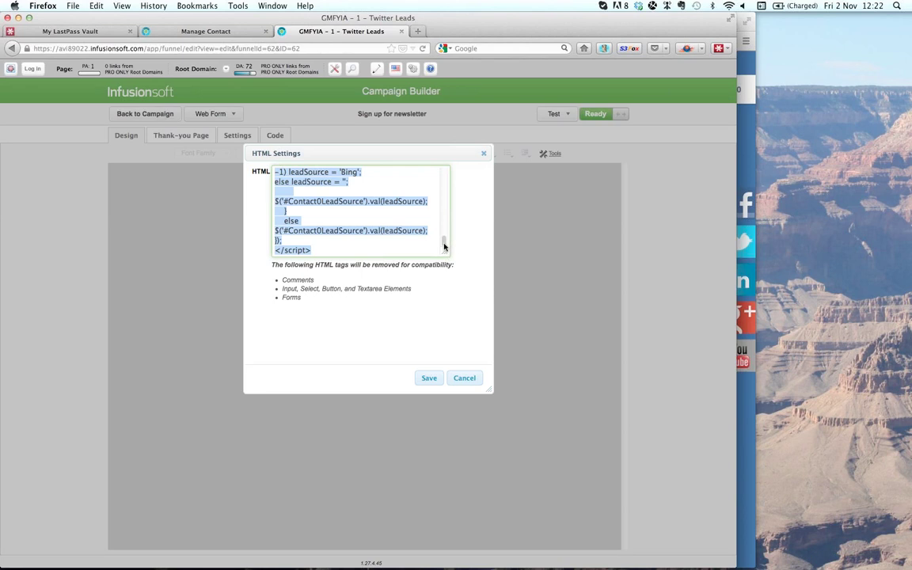
pyautogui.moveTo(445, 241); pyautogui.dragTo(446, 166)
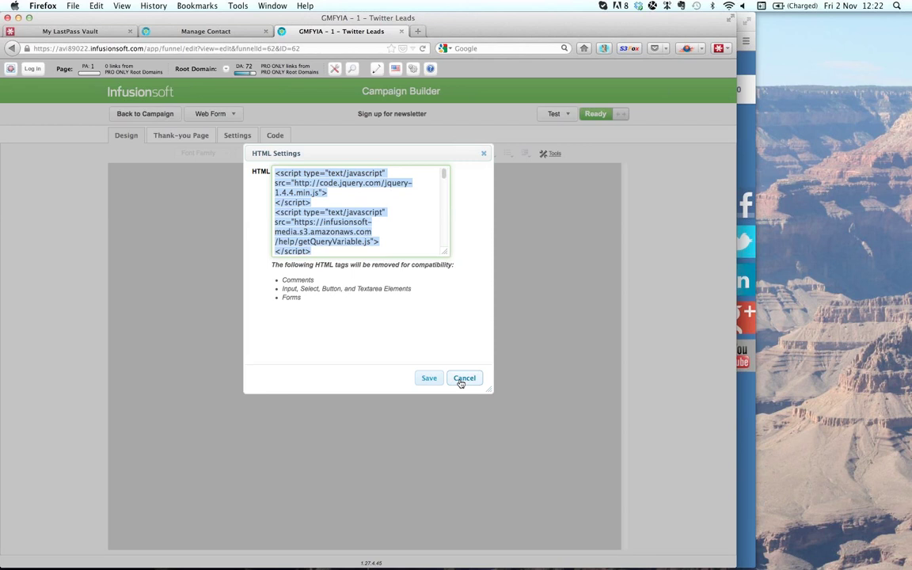
pyautogui.click(462, 378)
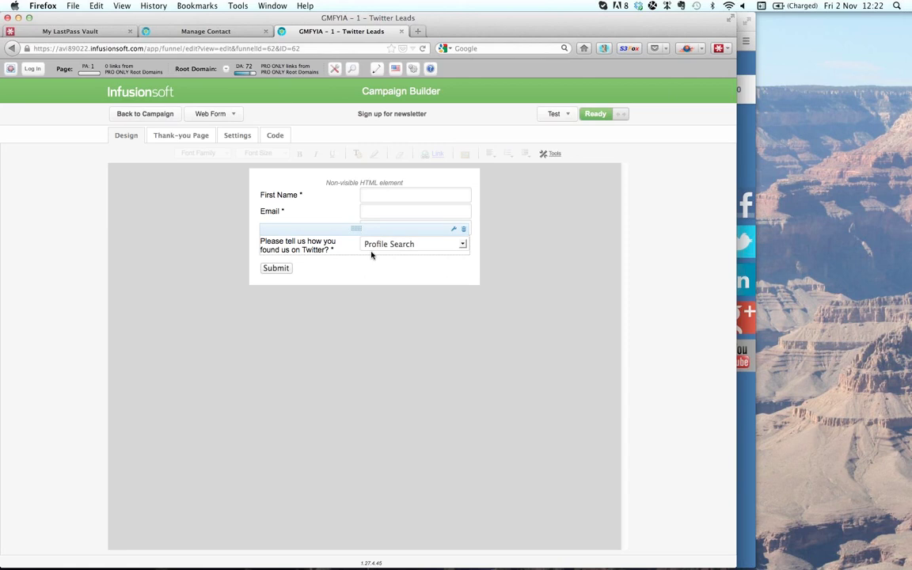
# - Add the Other snippet below the Twitter question and browse the contact fields to map
pyautogui.click(551, 155)
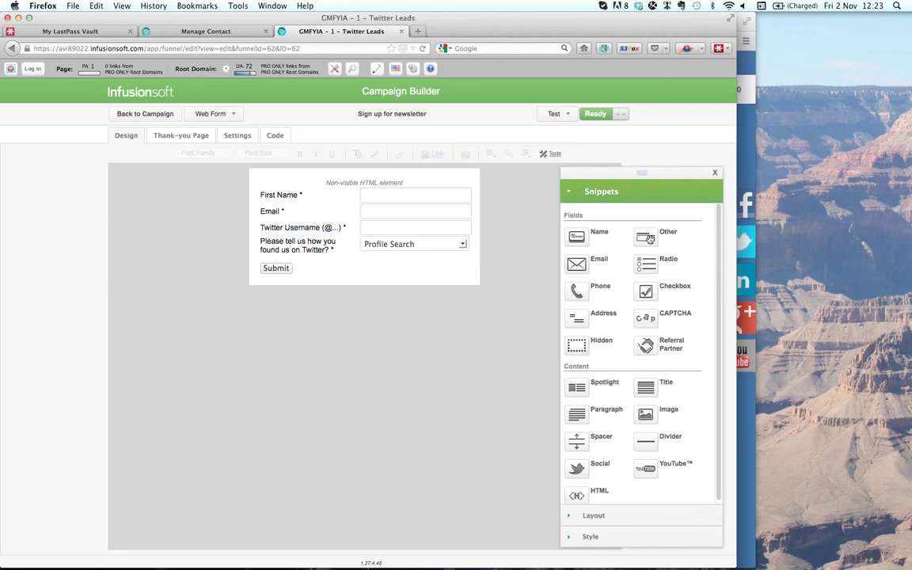
pyautogui.moveTo(576, 235); pyautogui.dragTo(393, 263)
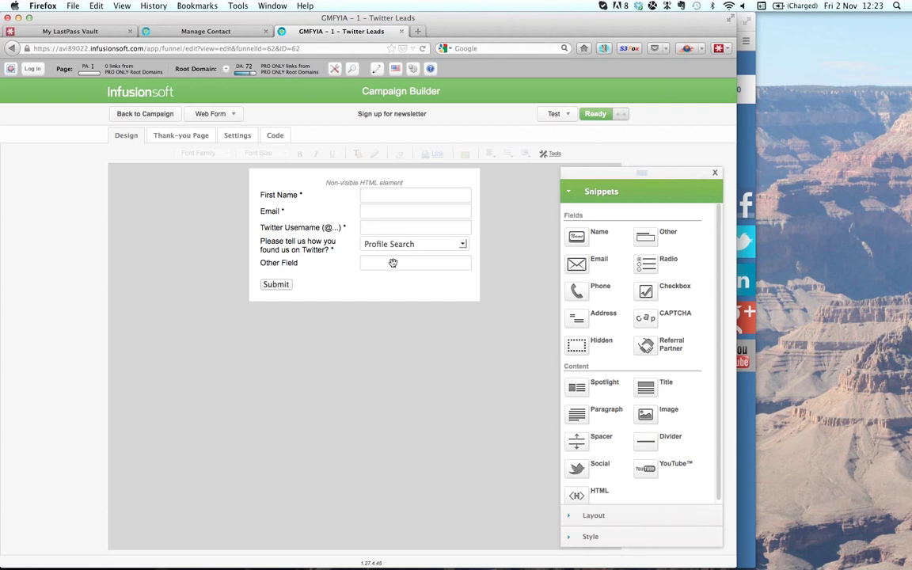
pyautogui.click(393, 263)
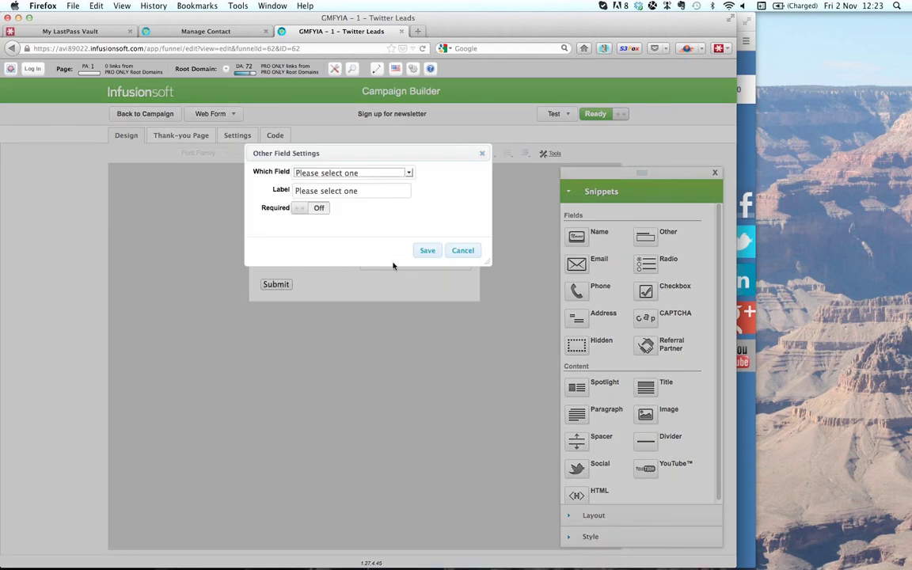
pyautogui.click(378, 176)
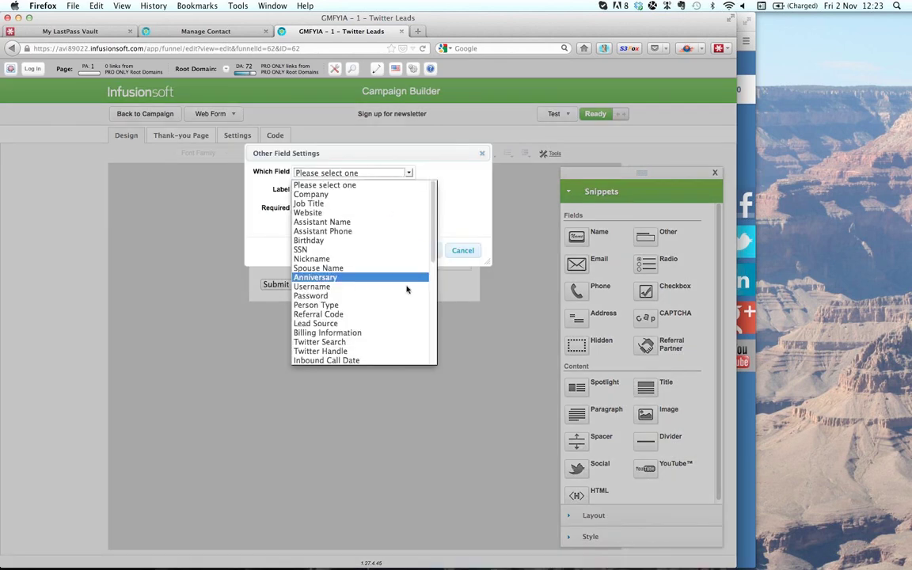
pyautogui.scroll(-2, 408, 294)
pyautogui.scroll(-4, 409, 295)
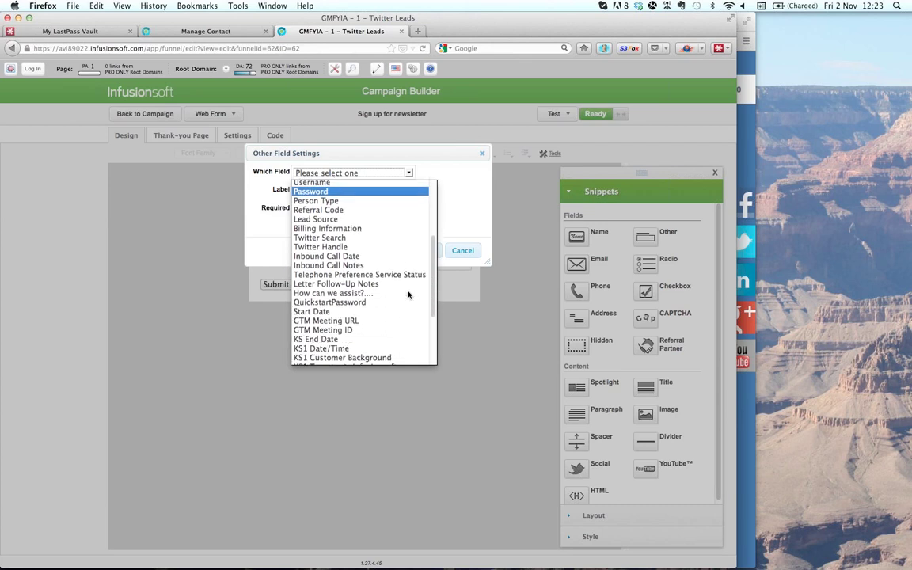
pyautogui.scroll(-1, 408, 294)
pyautogui.scroll(3, 408, 295)
pyautogui.scroll(2, 409, 294)
pyautogui.scroll(-5, 408, 295)
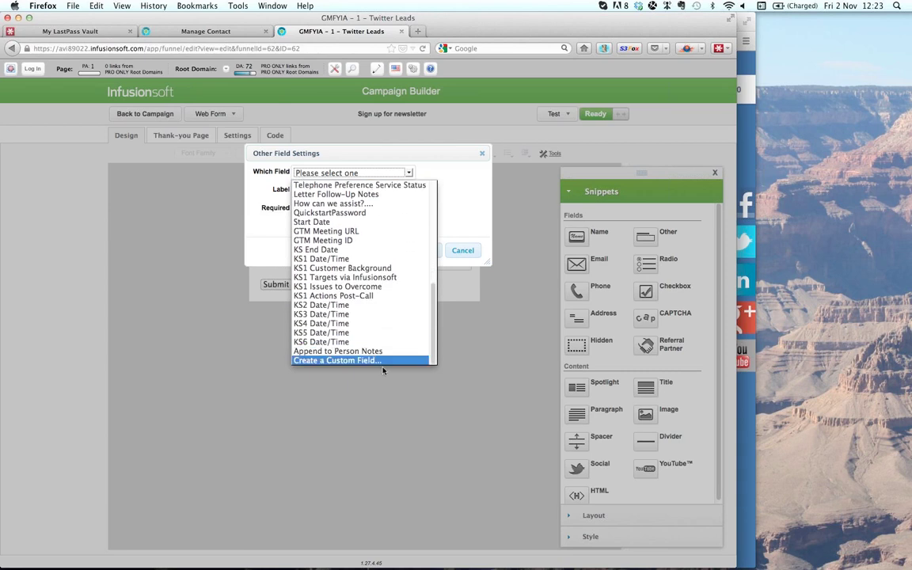
# - Create a Dropdown custom field with options Fun, Social Engagement and Win new business
pyautogui.click(380, 361)
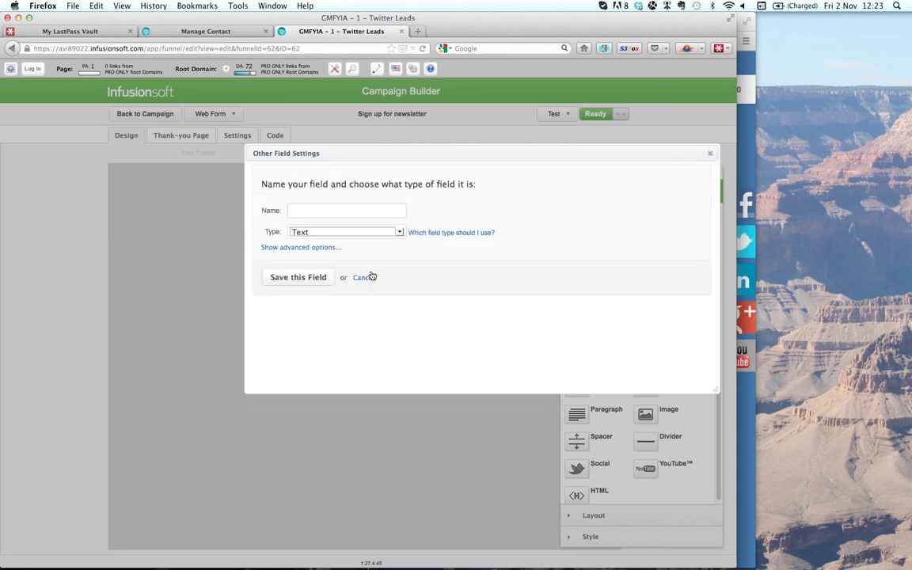
pyautogui.click(372, 234)
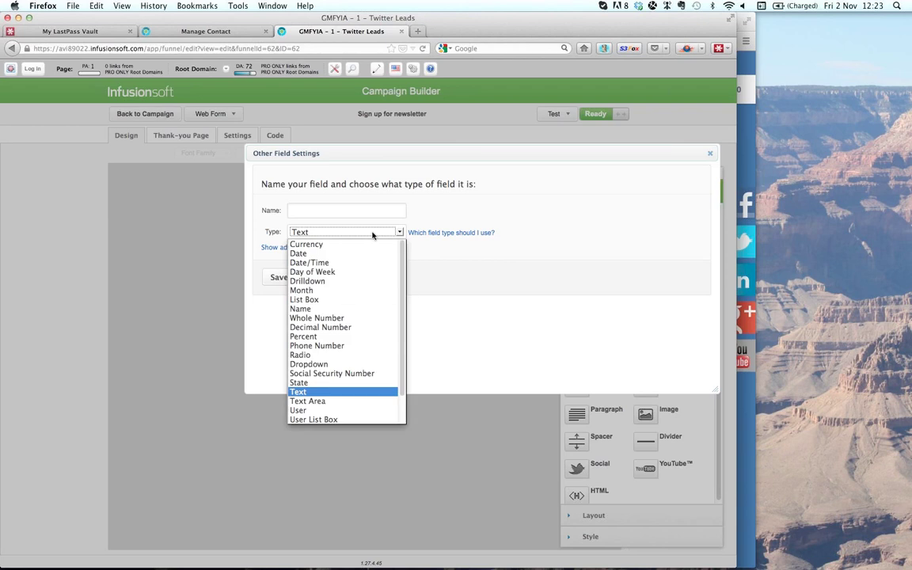
pyautogui.scroll(-2, 379, 348)
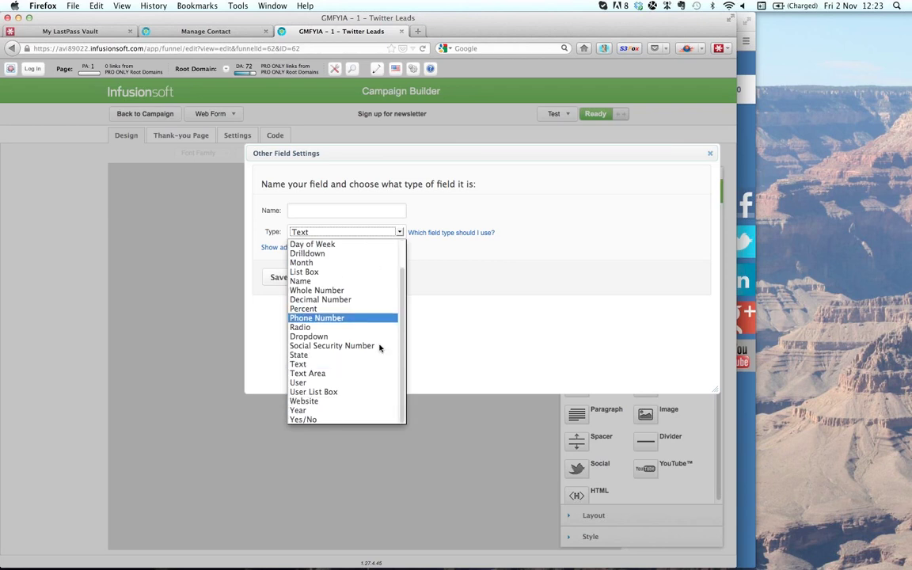
pyautogui.scroll(1, 379, 347)
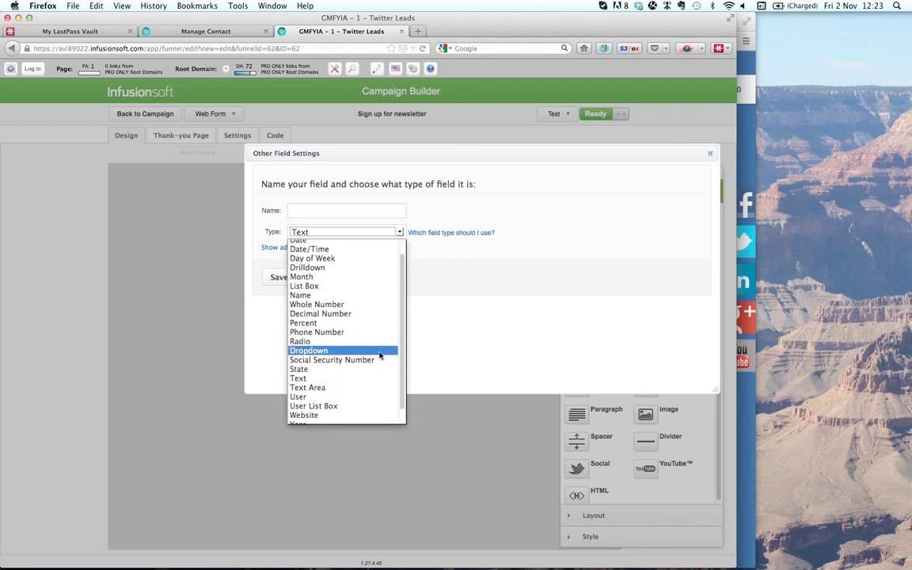
pyautogui.click(379, 356)
pyautogui.click(354, 283)
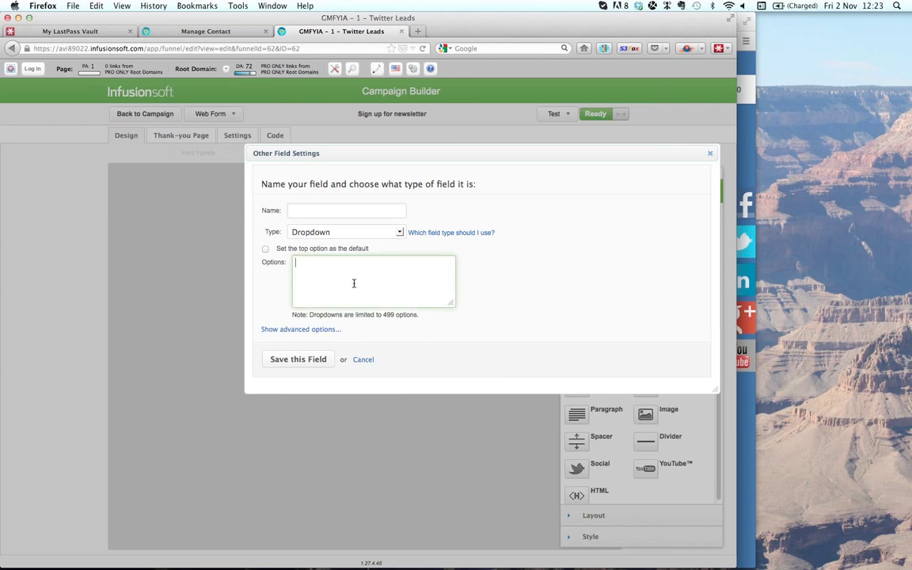
pyautogui.write('Fun')
pyautogui.press('Return')
pyautogui.write('Social Engagement')
pyautogui.press('Return')
pyautogui.write('Win new ')
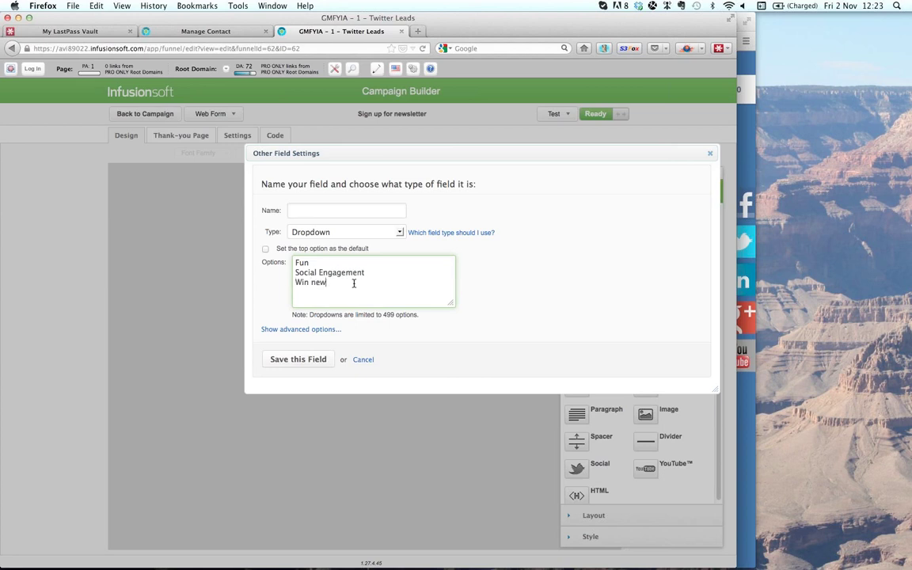
pyautogui.write('business')
# - Name the field 'How do you use Twitter', save it, and add it to the form
pyautogui.click(356, 208)
pyautogui.write('How ')
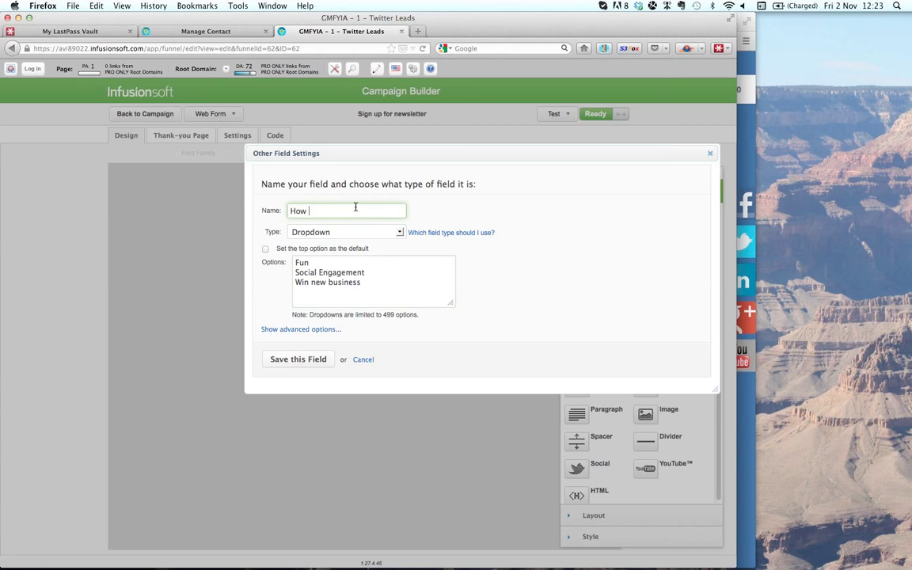
pyautogui.write('do you use Twitter')
pyautogui.click(324, 359)
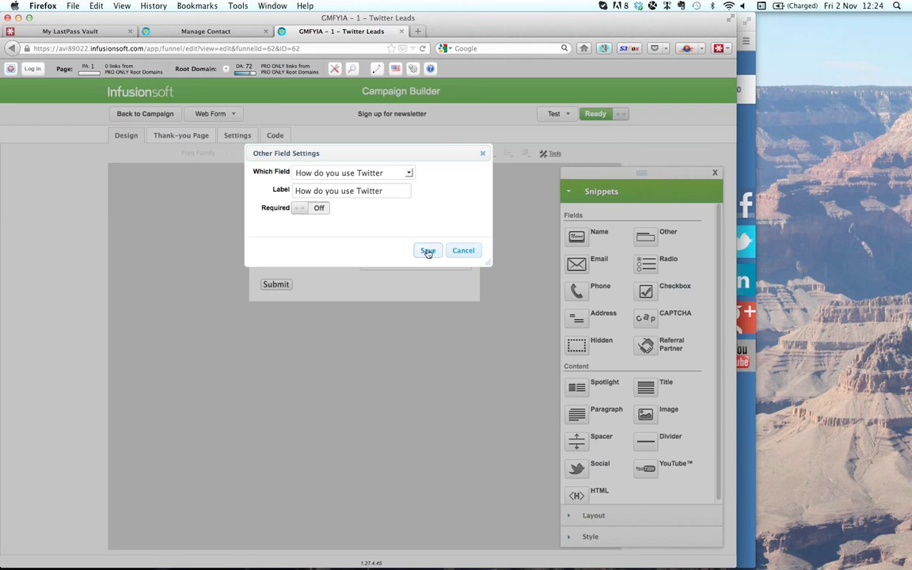
pyautogui.click(427, 250)
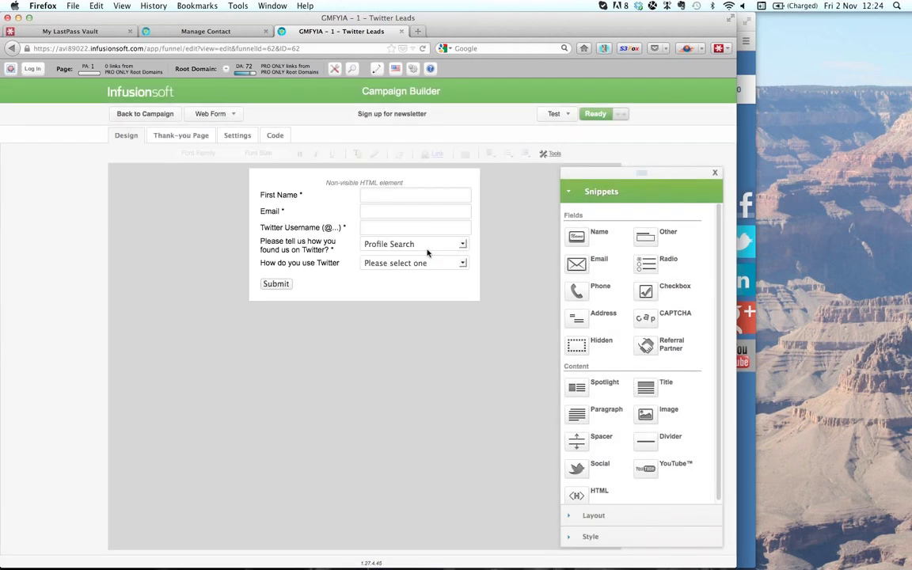
pyautogui.moveTo(430, 264)
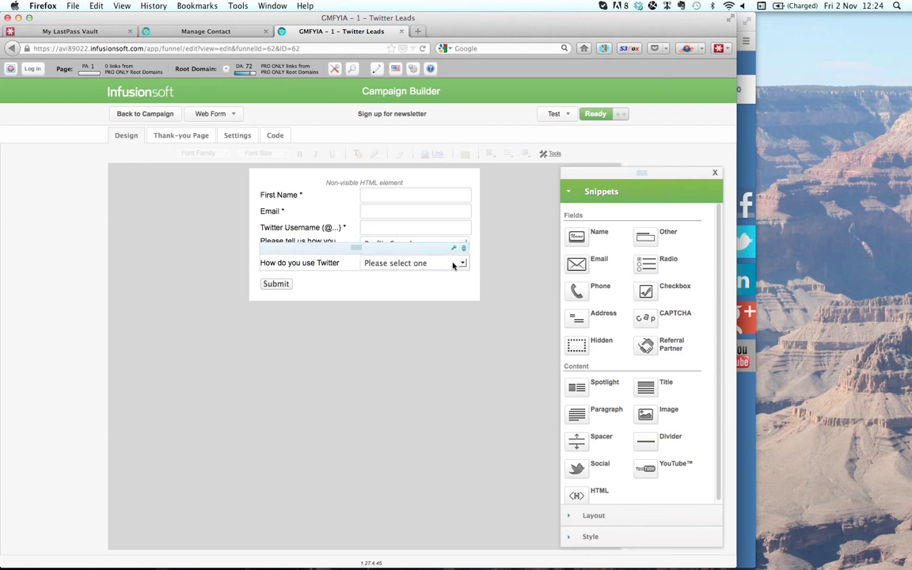
pyautogui.moveTo(466, 263)
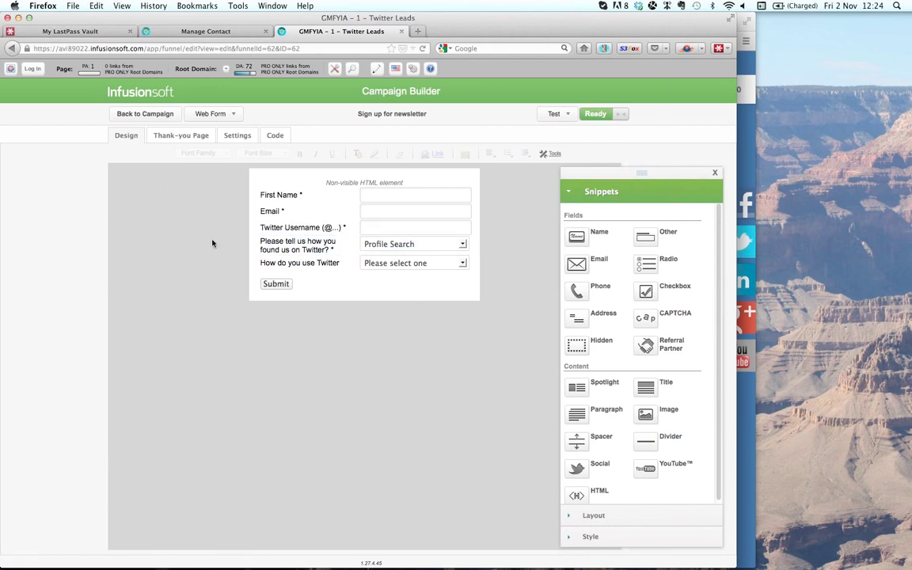
pyautogui.click(189, 139)
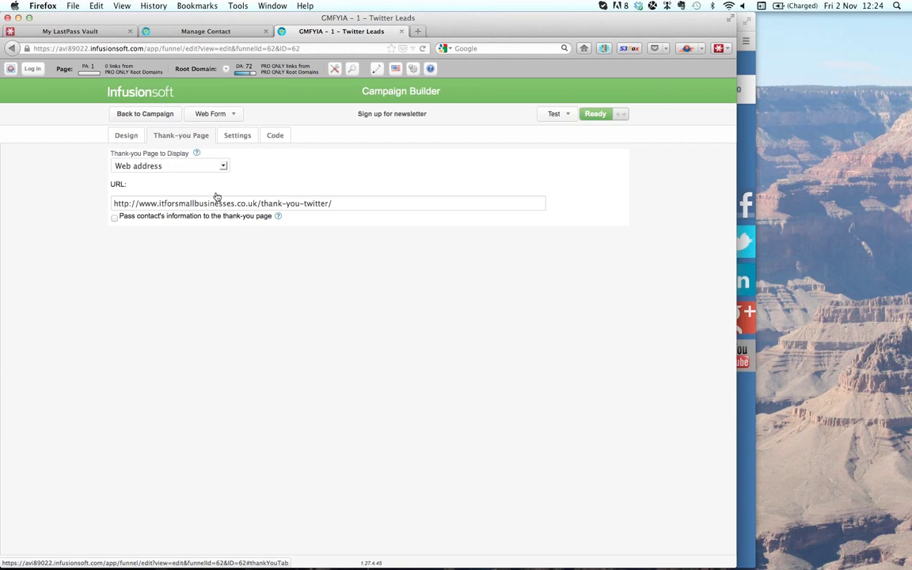
pyautogui.tripleClick(298, 204)
pyautogui.press('super+c')
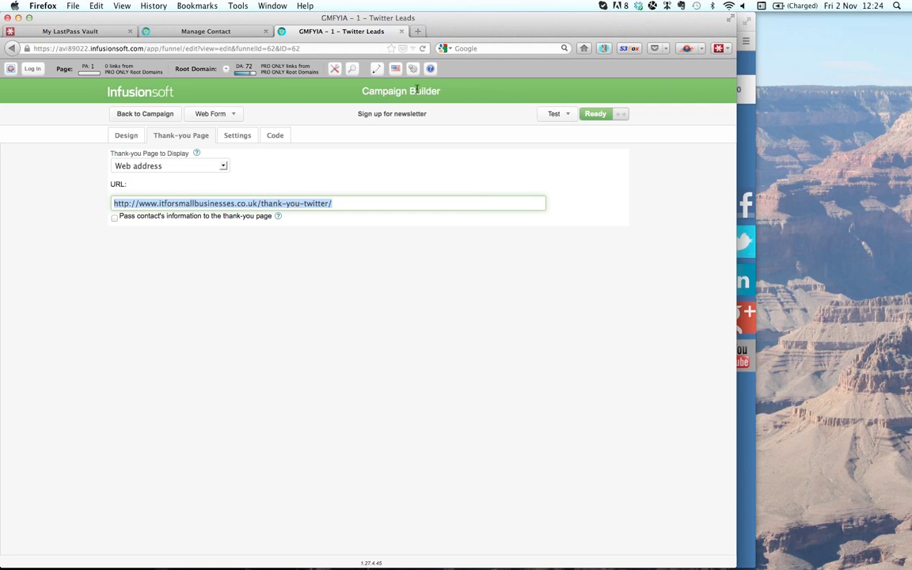
pyautogui.click(418, 31)
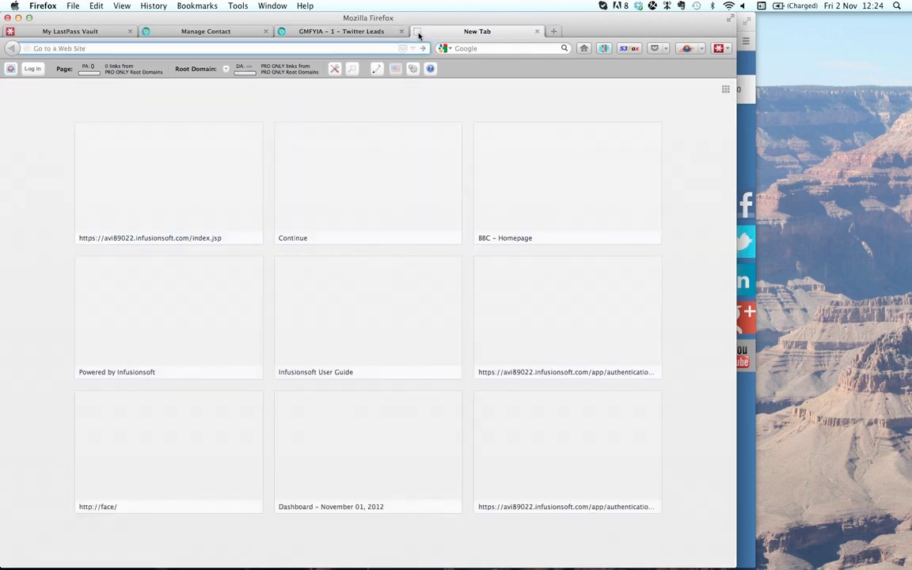
pyautogui.press('super+v')
pyautogui.press('Return')
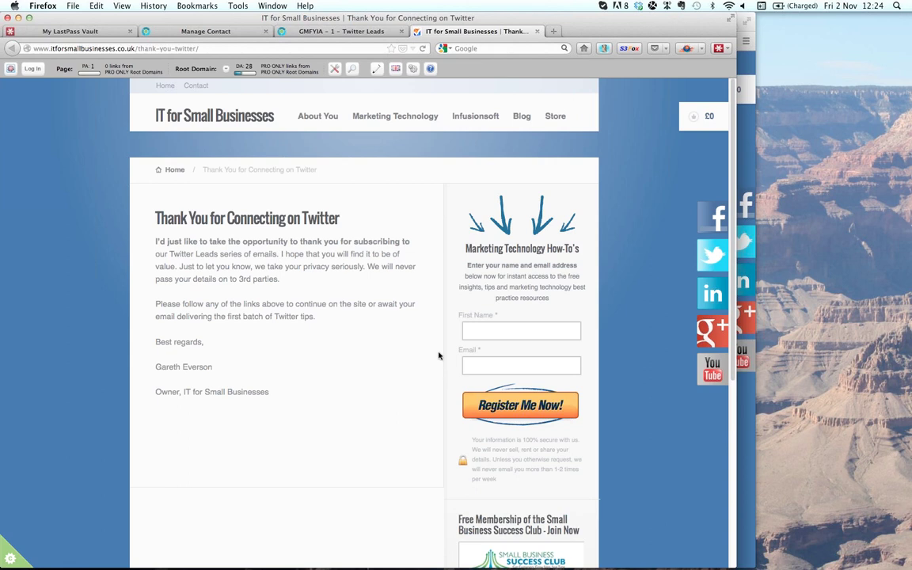
pyautogui.click(348, 32)
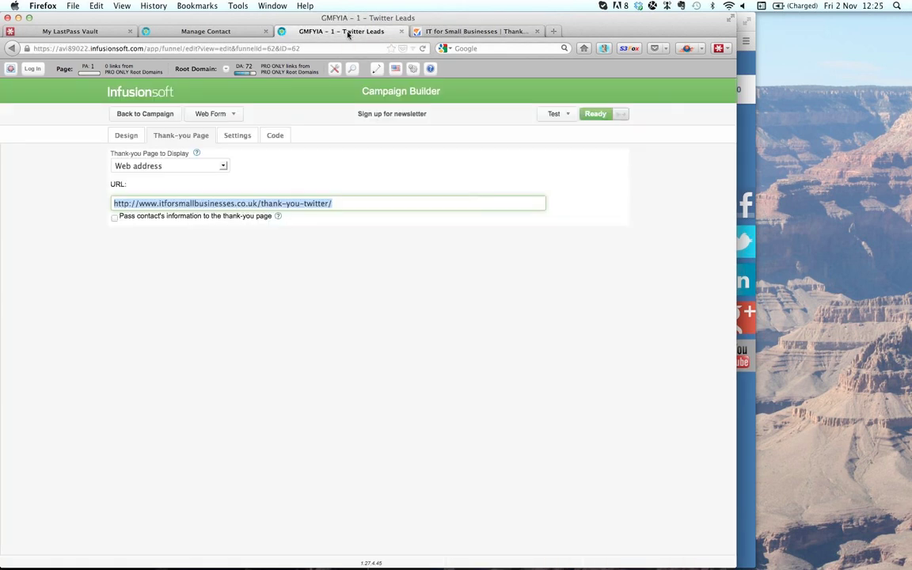
# - Keep duplicate checking by email address, review the notification subject, and view the form's code
pyautogui.click(238, 136)
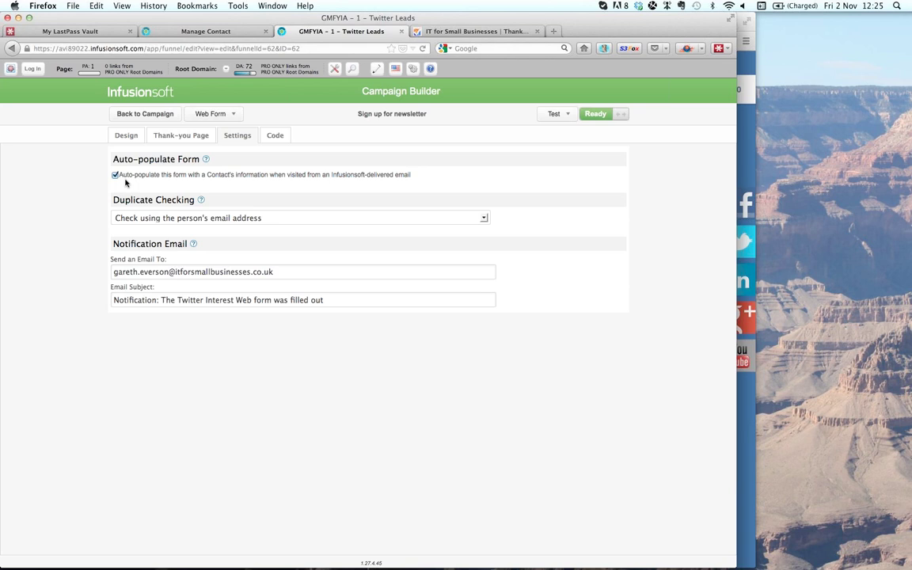
pyautogui.click(148, 222)
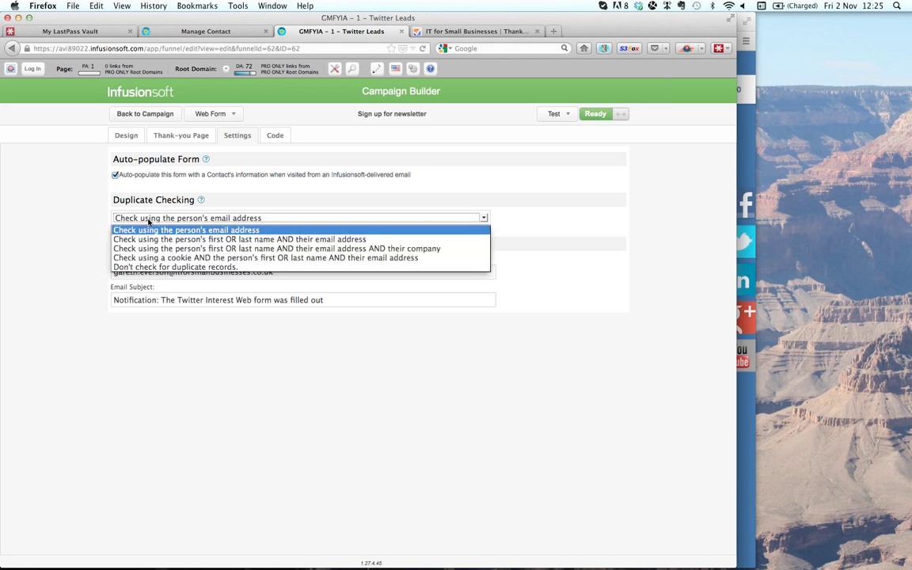
pyautogui.click(148, 222)
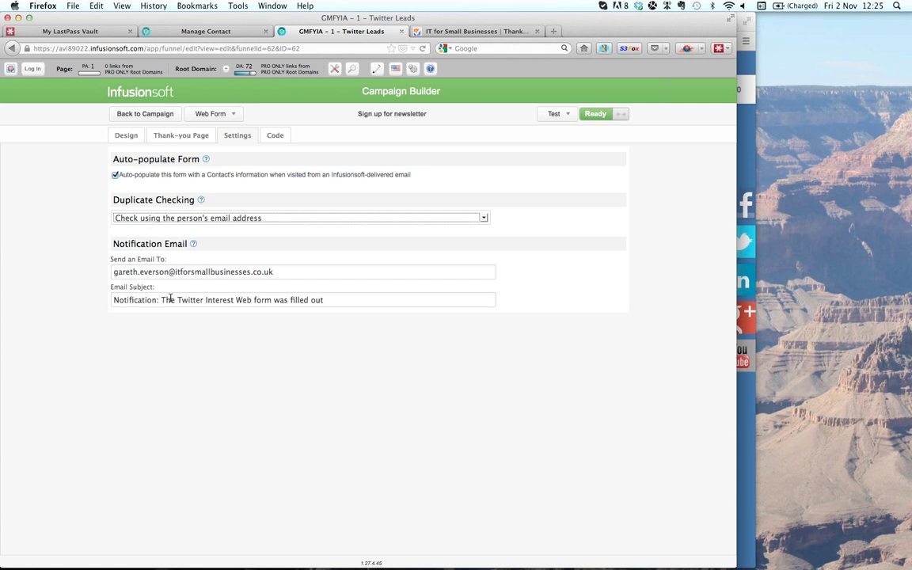
pyautogui.click(163, 301)
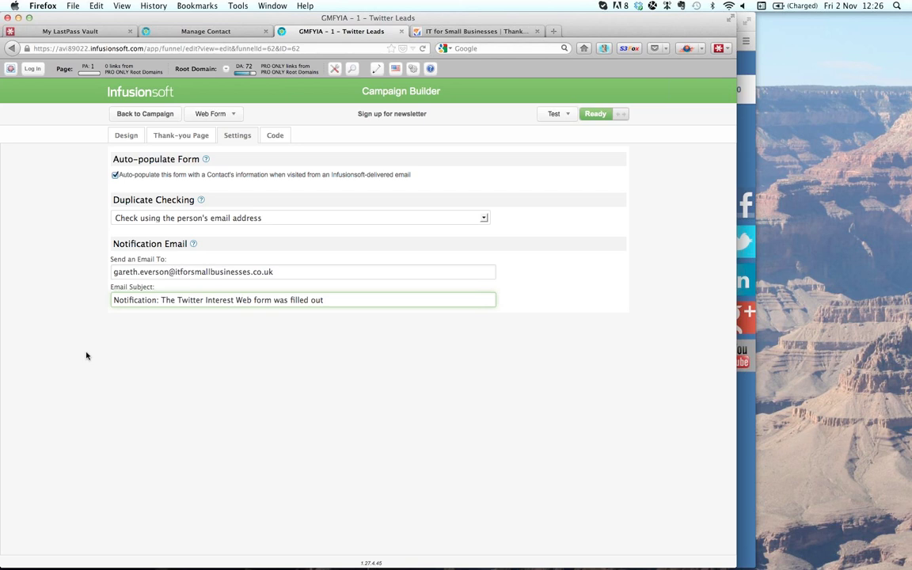
pyautogui.moveTo(178, 299); pyautogui.dragTo(252, 298)
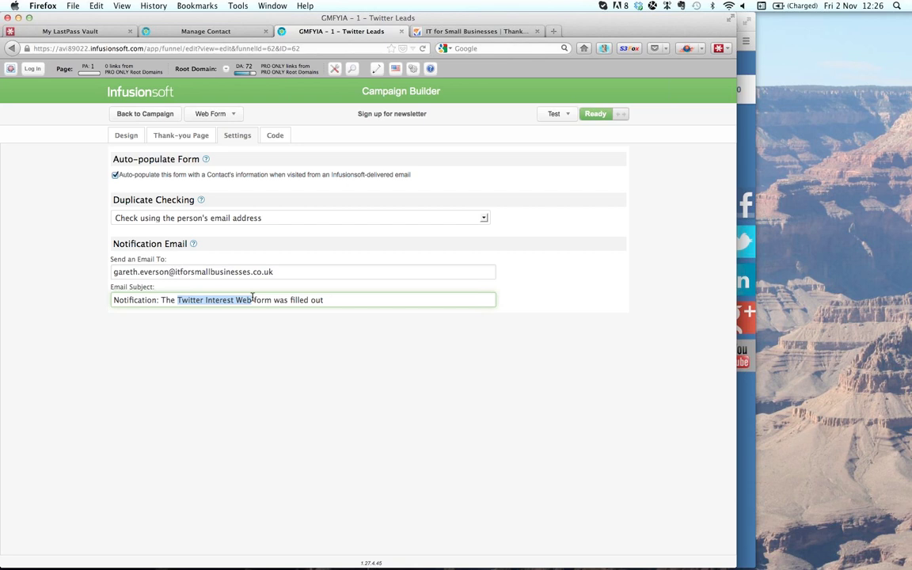
pyautogui.click(275, 136)
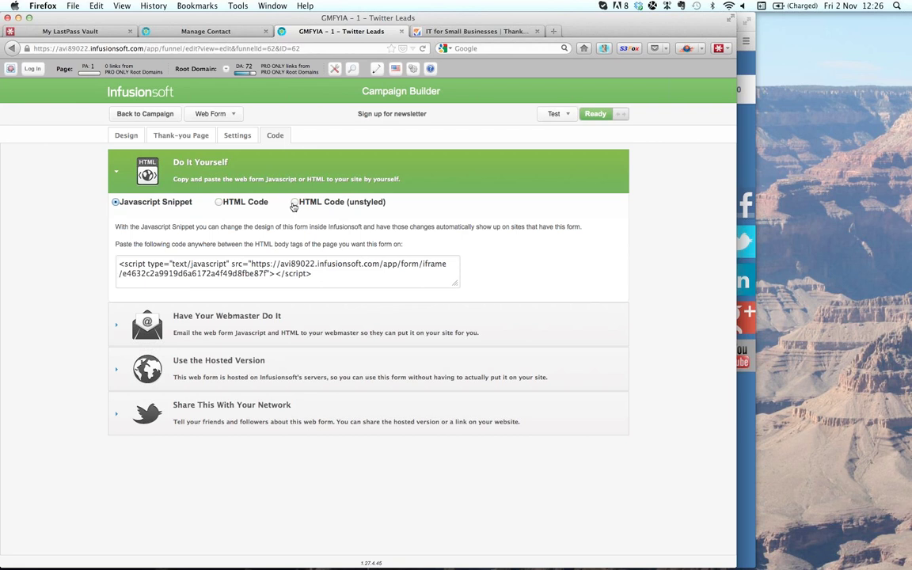
# - Switch the embed code to HTML Code (unstyled) and select all of it for copying
pyautogui.click(294, 204)
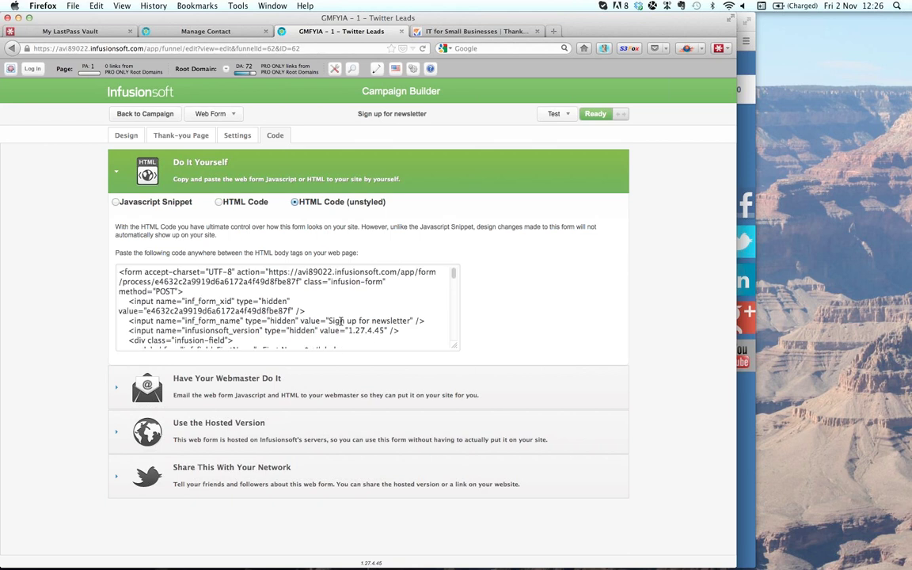
pyautogui.scroll(-4, 341, 320)
pyautogui.scroll(-5, 340, 320)
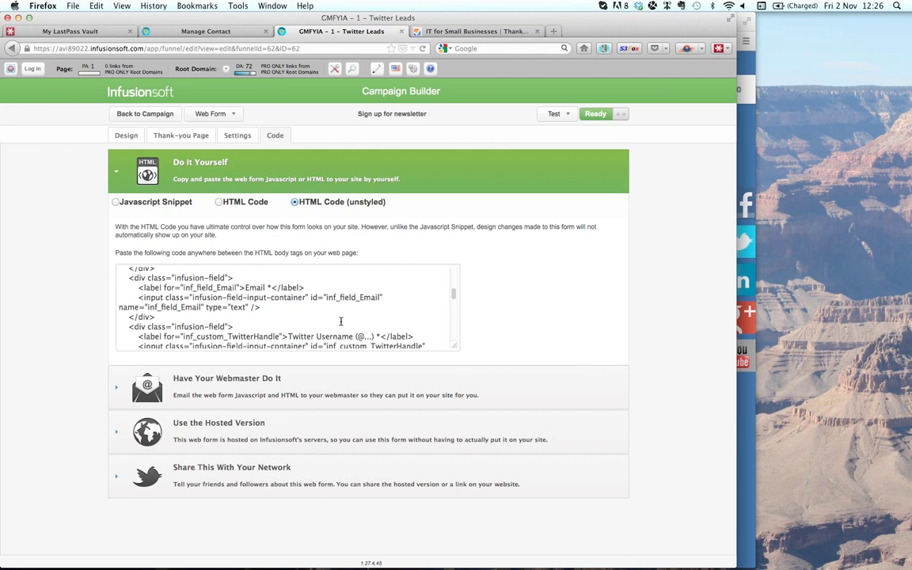
pyautogui.scroll(-2, 340, 320)
pyautogui.scroll(-2, 340, 321)
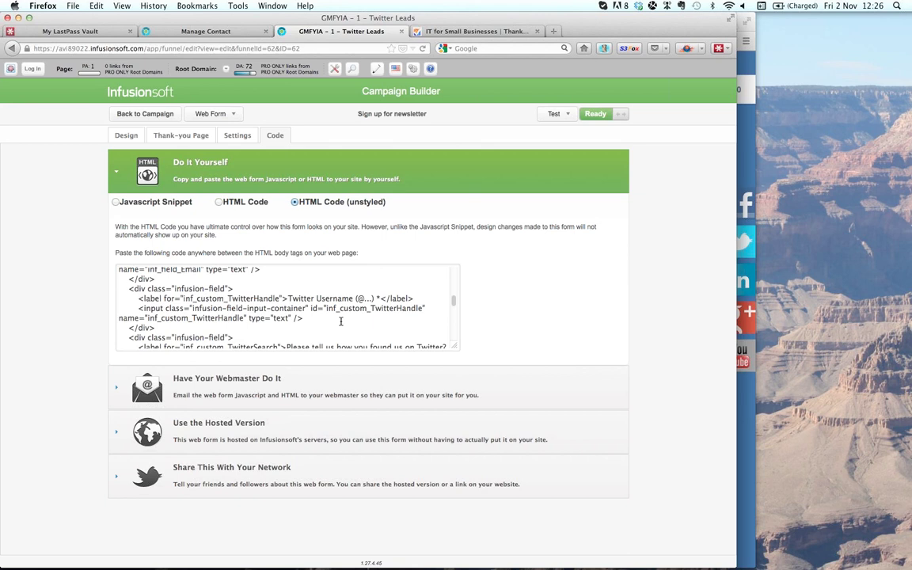
pyautogui.scroll(-3, 341, 321)
pyautogui.scroll(-5, 340, 321)
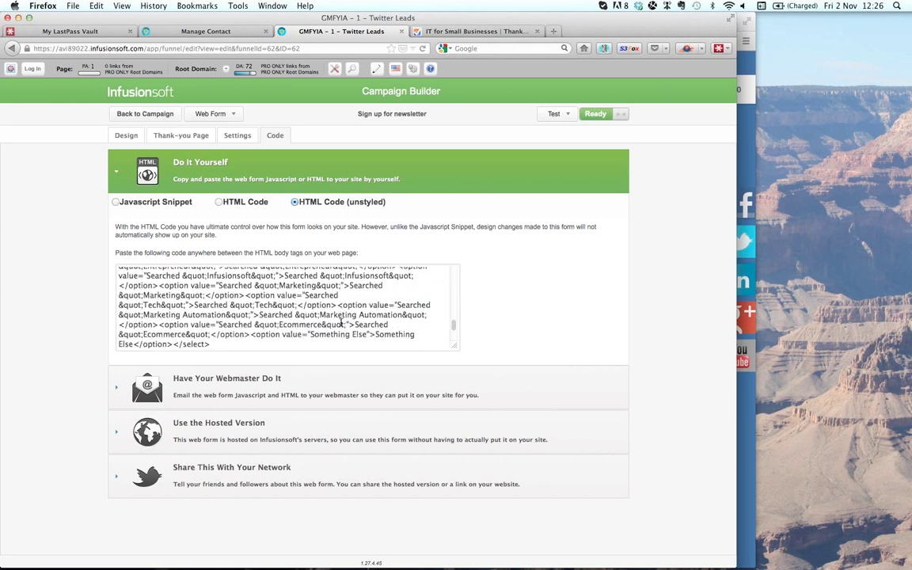
pyautogui.scroll(-2, 340, 320)
pyautogui.scroll(10, 341, 320)
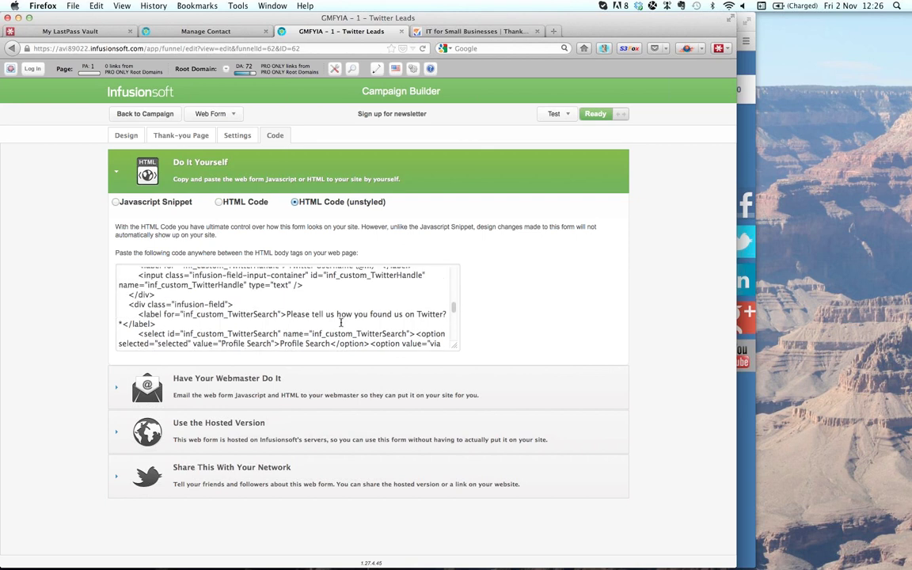
pyautogui.scroll(5, 341, 321)
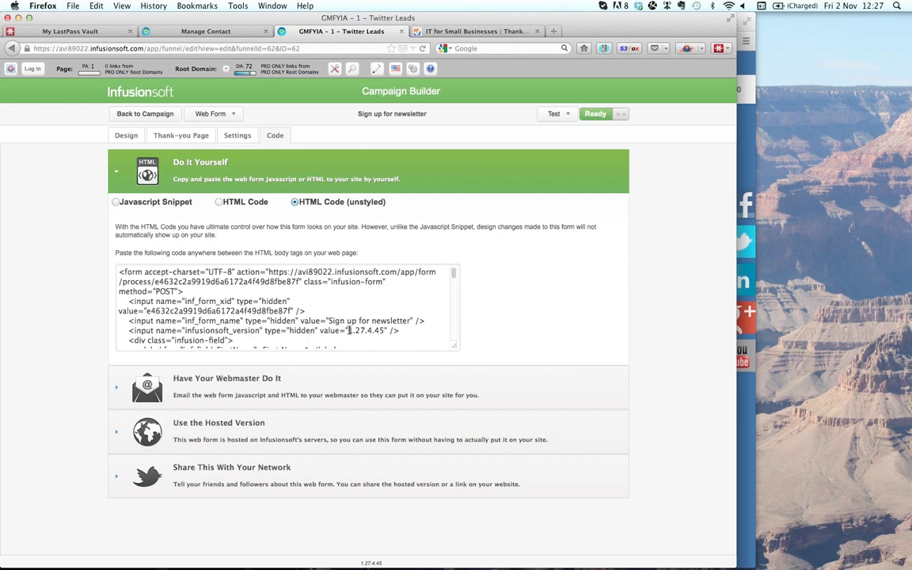
pyautogui.scroll(-1, 349, 331)
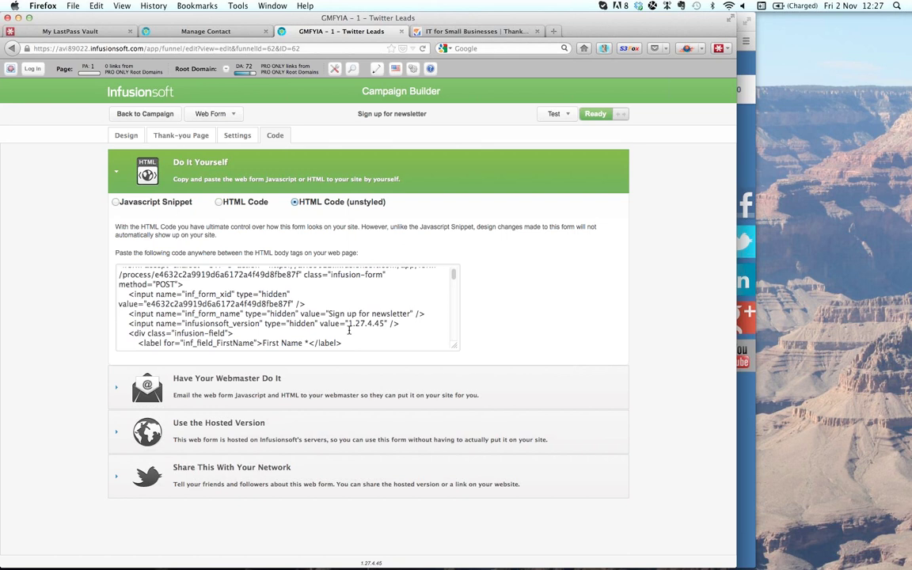
pyautogui.click(349, 330)
pyautogui.press('super+a')
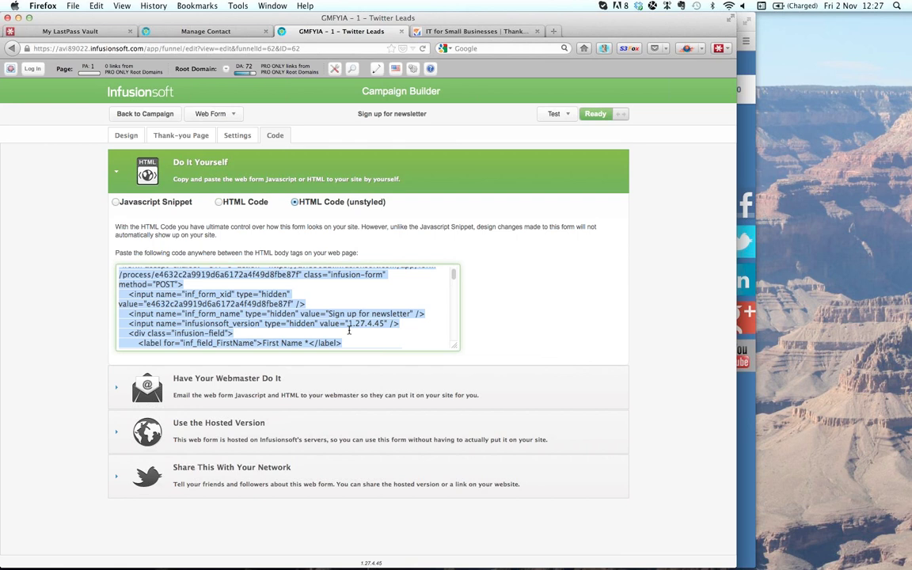
pyautogui.press('super+Tab')
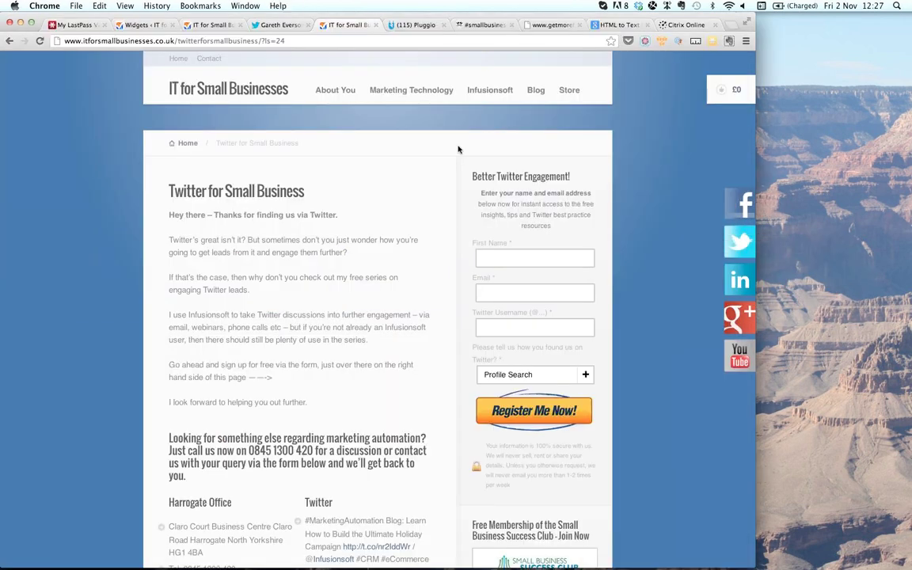
# - Reload WordPress Appearance > Widgets and scroll to the Primary sidebar's four Text widgets
pyautogui.click(136, 25)
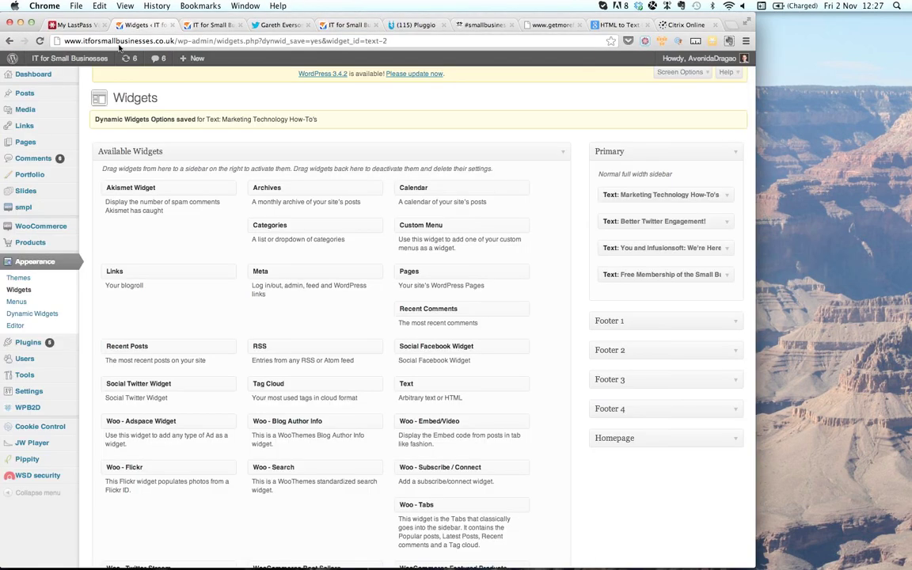
pyautogui.click(31, 74)
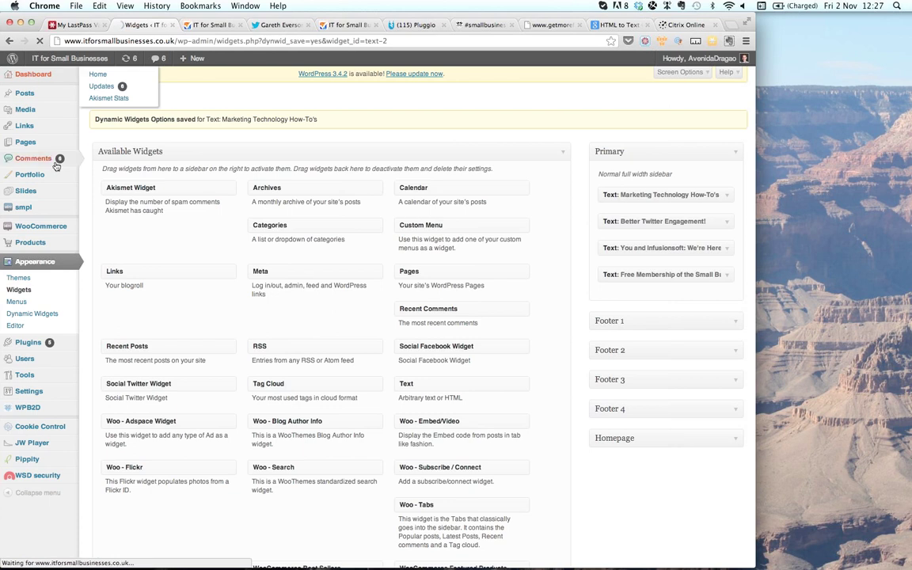
pyautogui.moveTo(56, 165)
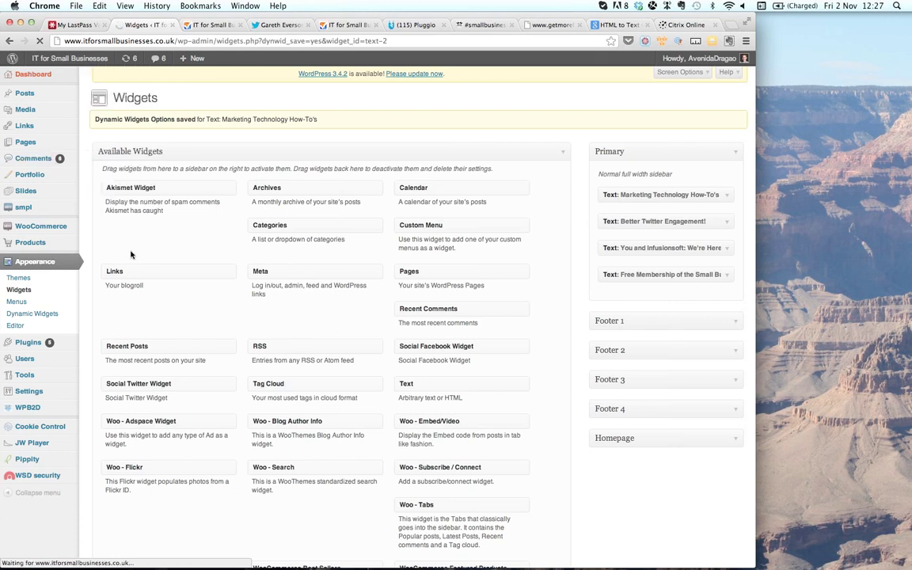
pyautogui.click(24, 291)
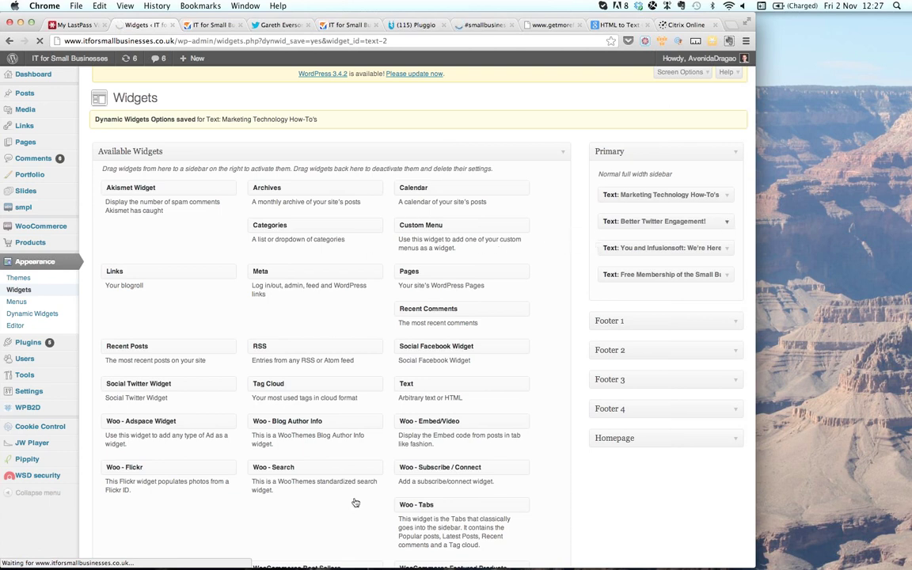
pyautogui.scroll(-5, 354, 499)
pyautogui.scroll(-4, 355, 499)
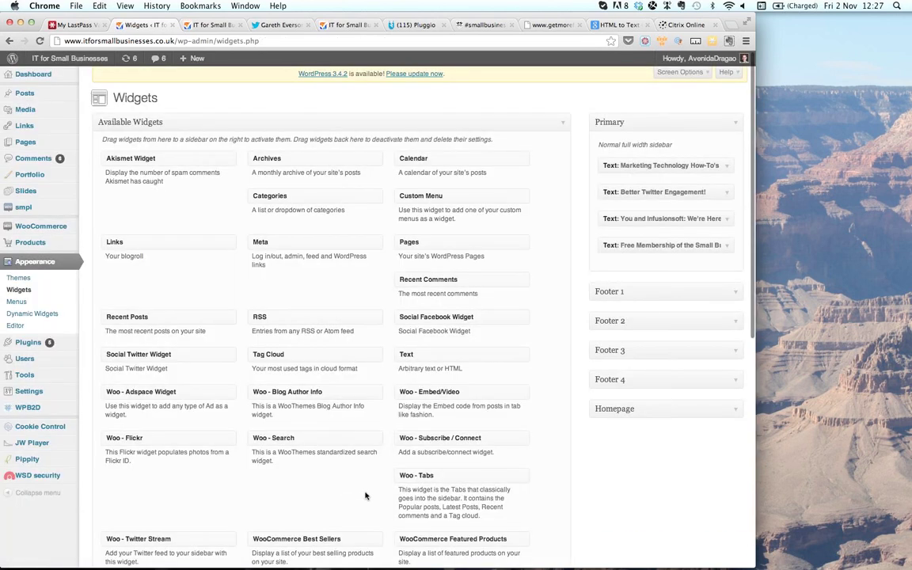
pyautogui.scroll(-1, 331, 447)
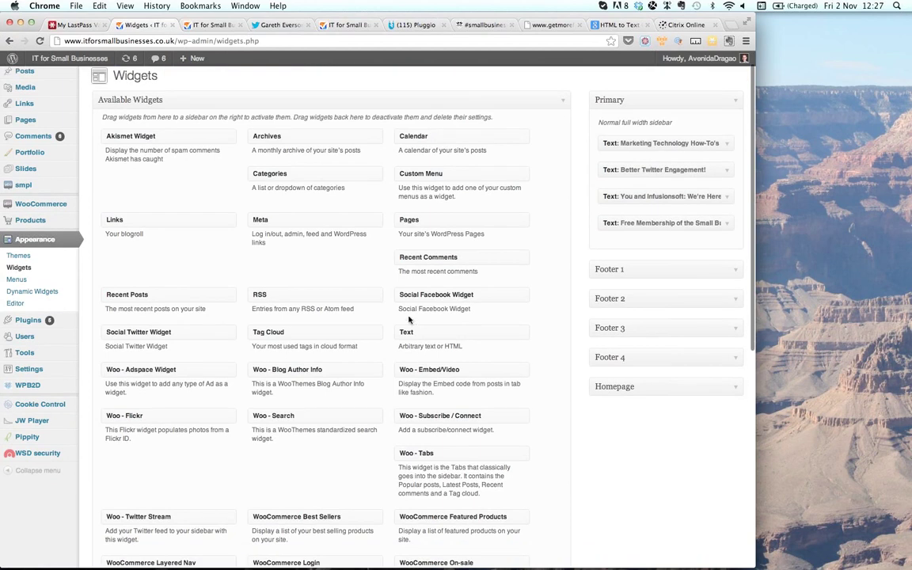
pyautogui.moveTo(406, 331); pyautogui.dragTo(448, 339)
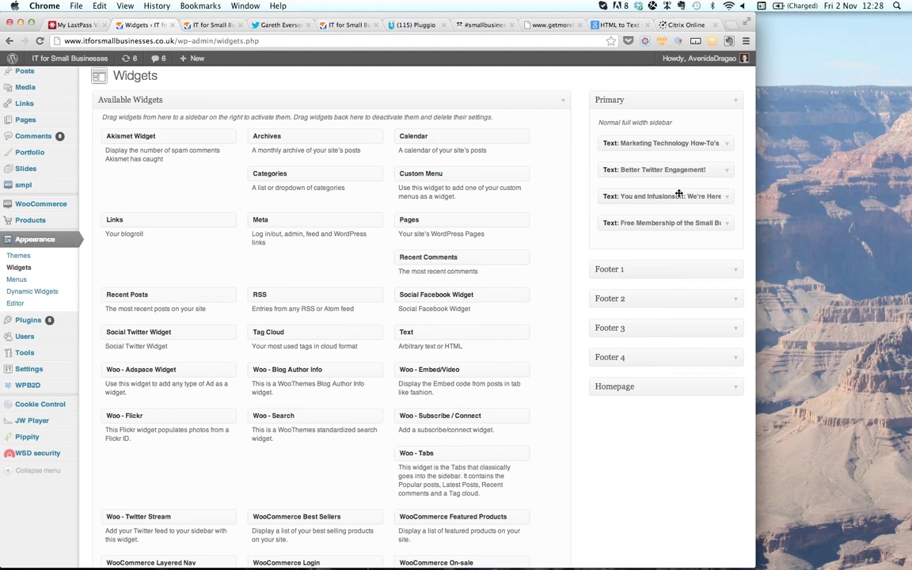
# - Expand the Better Twitter Engagement widget in WordPress for editing
pyautogui.click(728, 172)
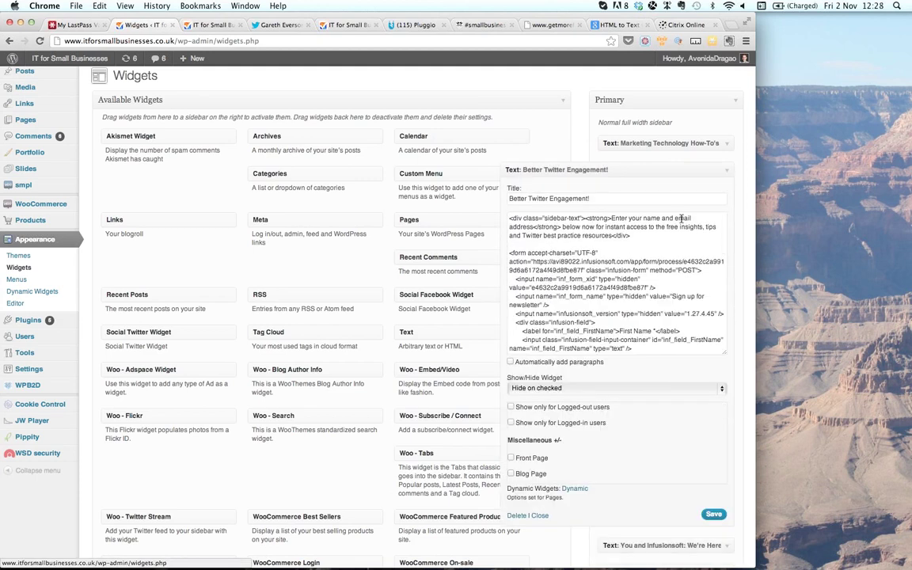
pyautogui.click(643, 199)
pyautogui.moveTo(642, 199); pyautogui.dragTo(511, 198)
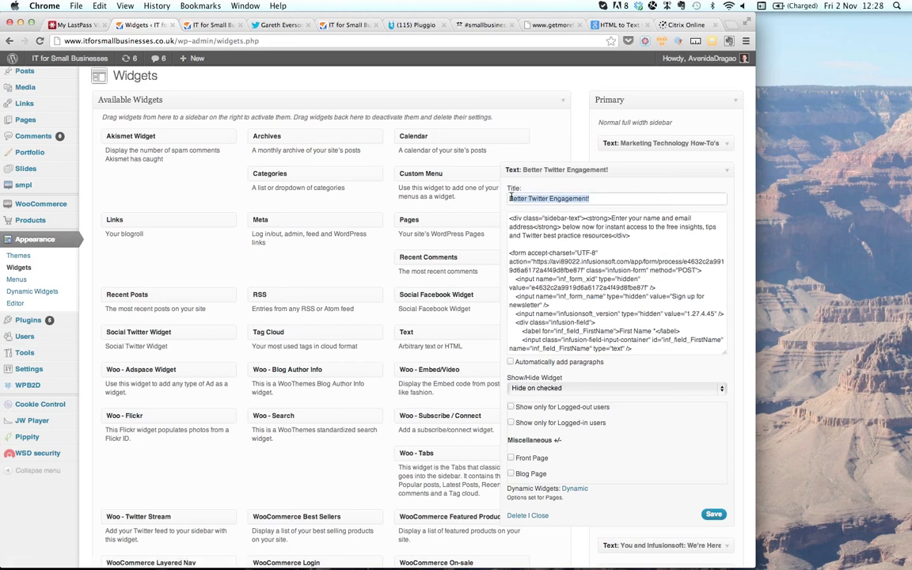
pyautogui.click(510, 198)
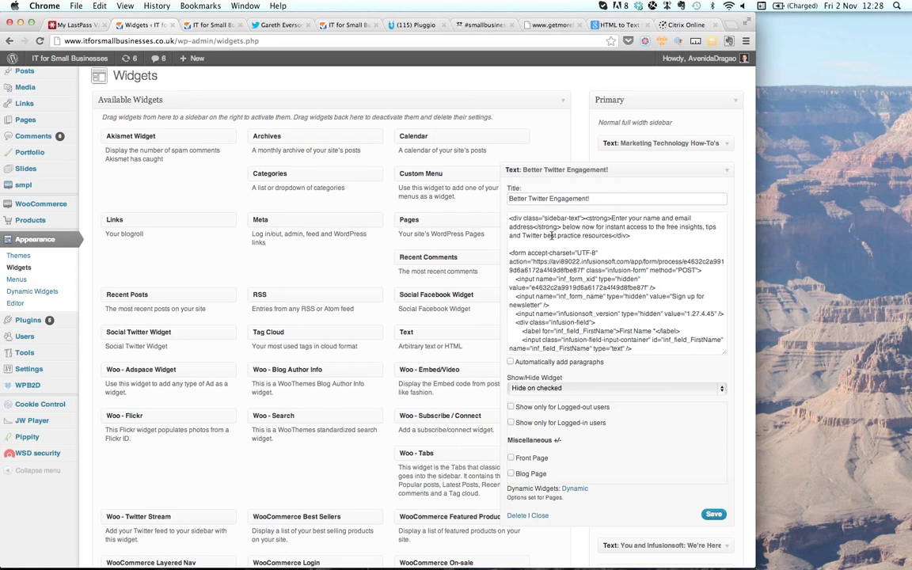
# - Select the widget's old <form>…</form> code, then return to Infusionsoft in Firefox
pyautogui.moveTo(510, 254); pyautogui.dragTo(627, 365)
pyautogui.moveTo(626, 359); pyautogui.dragTo(595, 345)
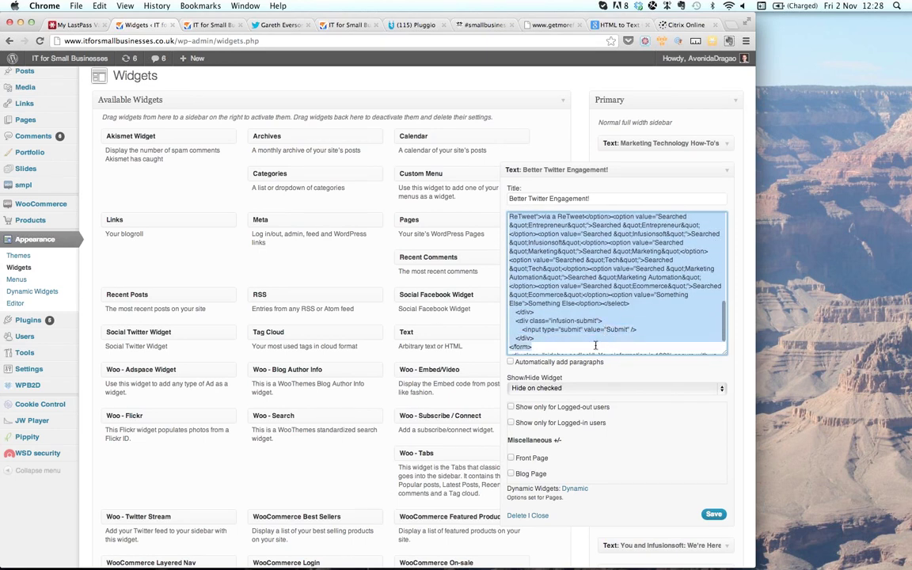
pyautogui.scroll(10, 596, 345)
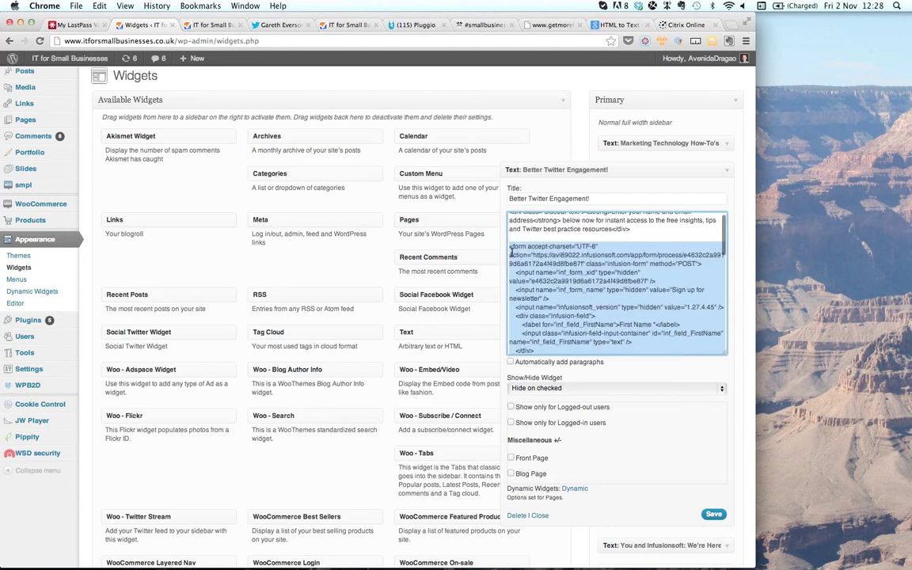
pyautogui.scroll(-1, 595, 298)
pyautogui.scroll(-10, 594, 297)
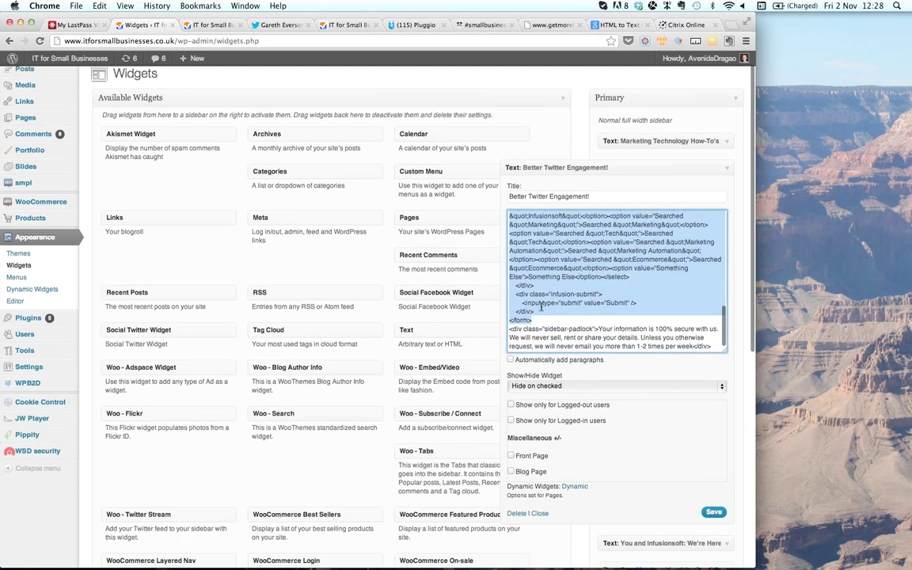
pyautogui.press('super+Tab')
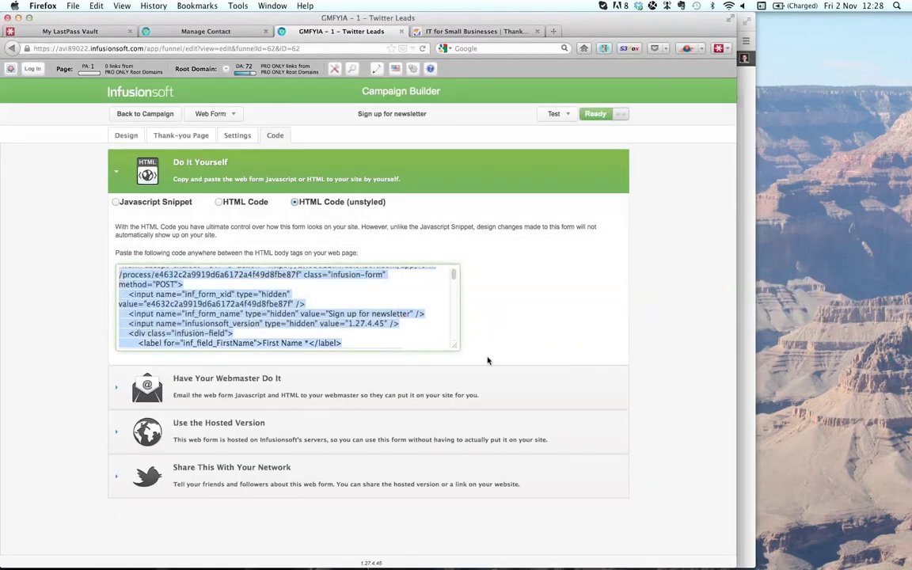
# - Review Infusionsoft's unstyled HTML form code, then bring the WordPress Widgets page forward
pyautogui.scroll(-2, 441, 301)
pyautogui.scroll(-15, 441, 301)
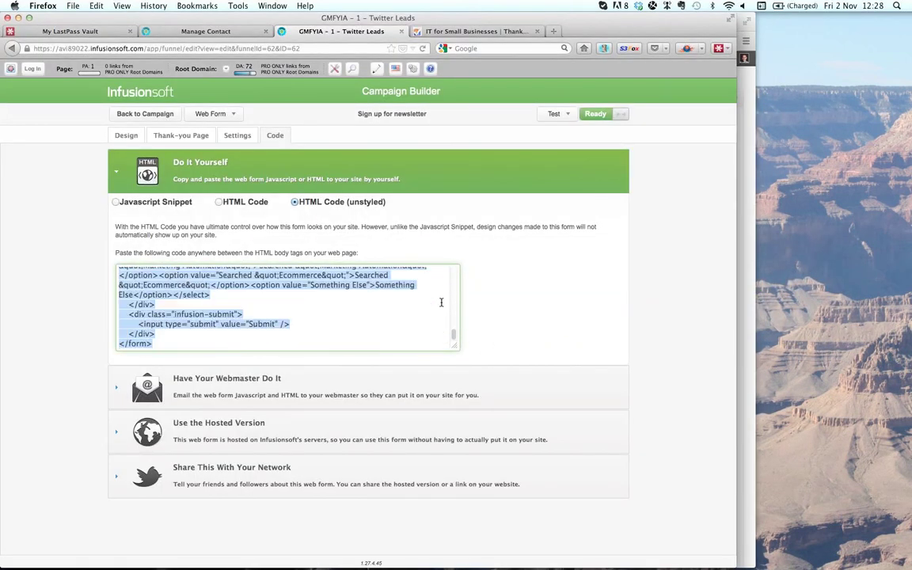
pyautogui.moveTo(126, 344); pyautogui.dragTo(119, 271)
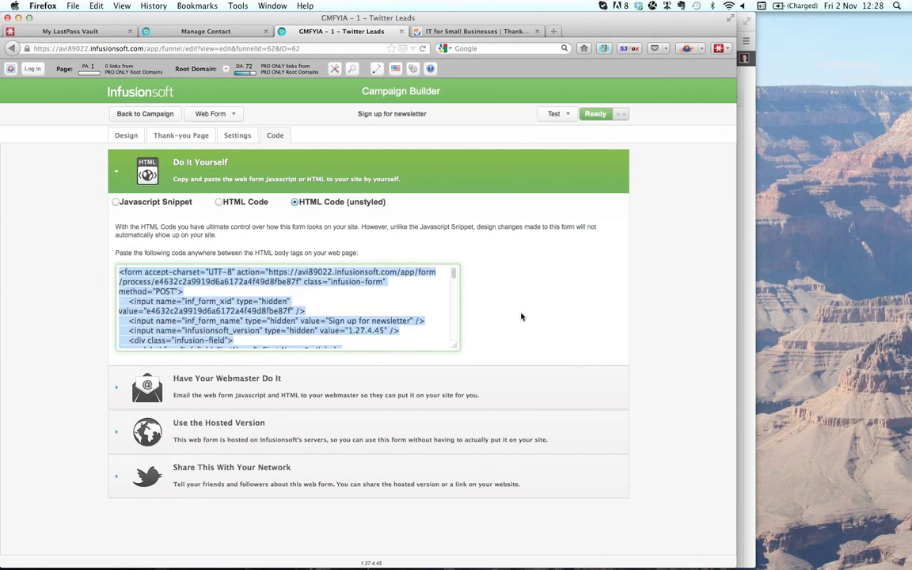
pyautogui.press('super+Tab')
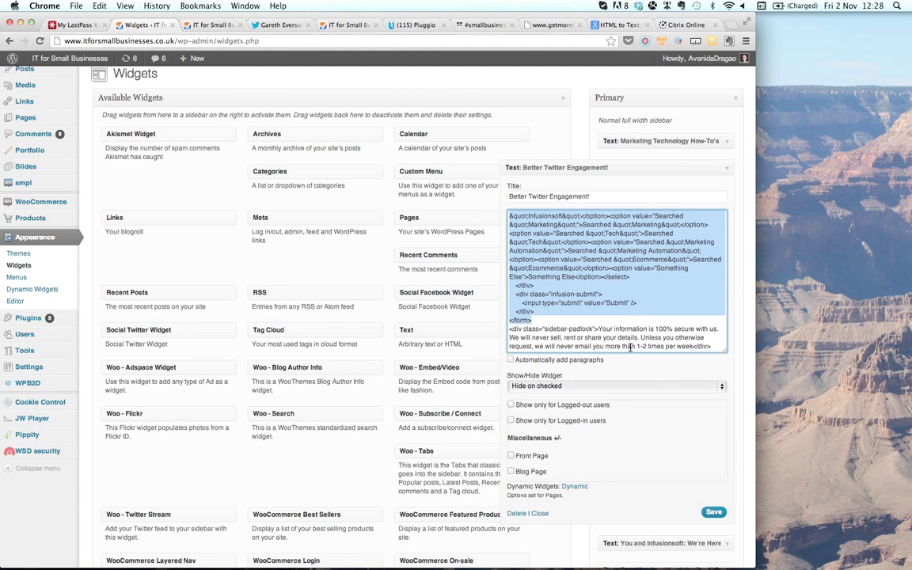
pyautogui.scroll(2, 644, 305)
pyautogui.scroll(-4, 645, 305)
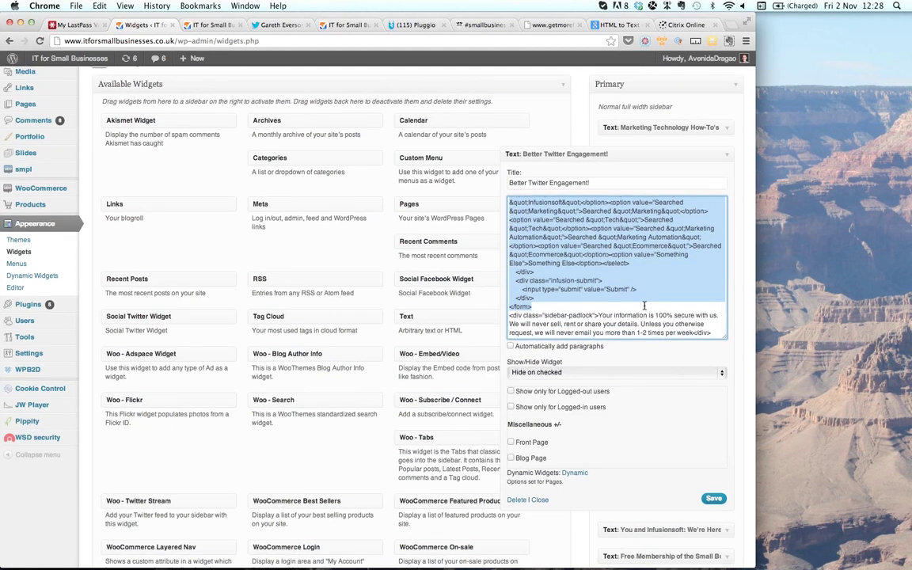
pyautogui.click(204, 27)
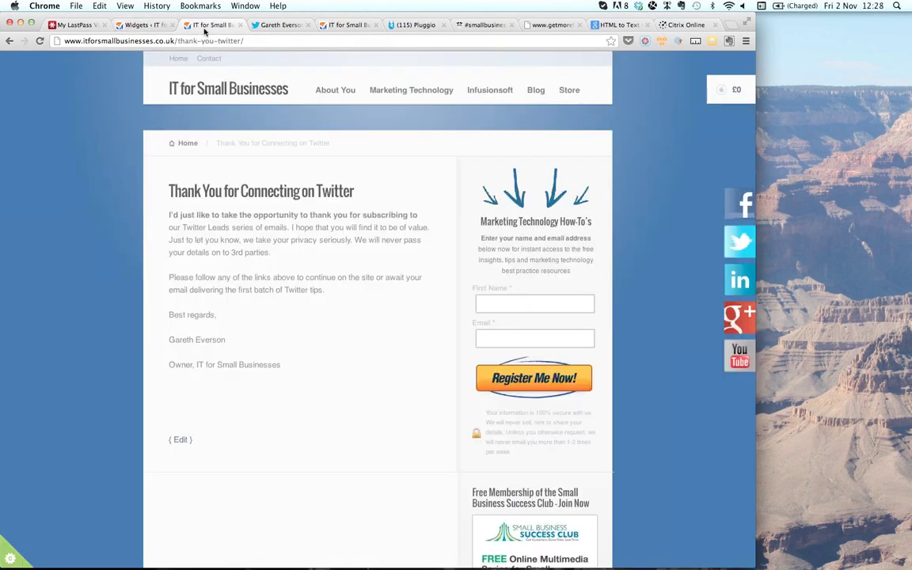
pyautogui.click(342, 25)
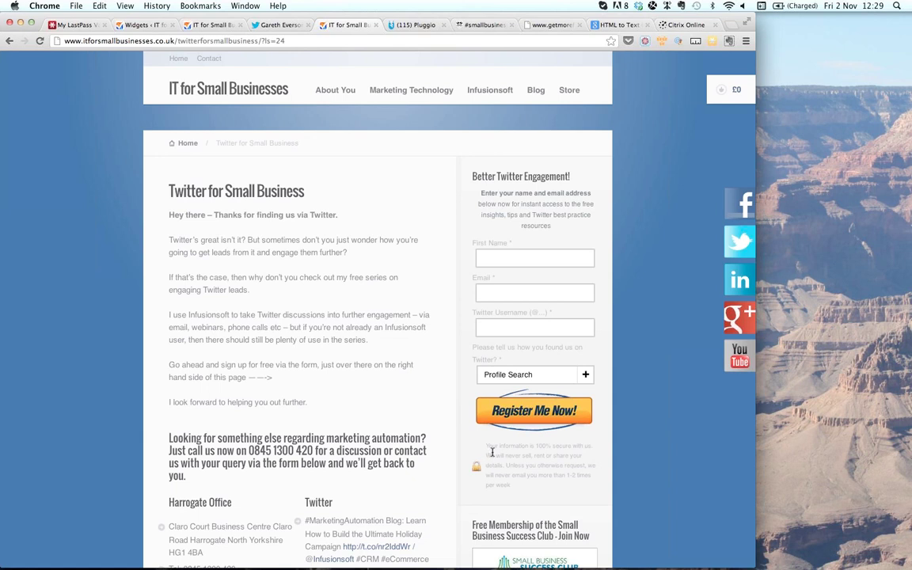
pyautogui.moveTo(486, 445); pyautogui.dragTo(524, 486)
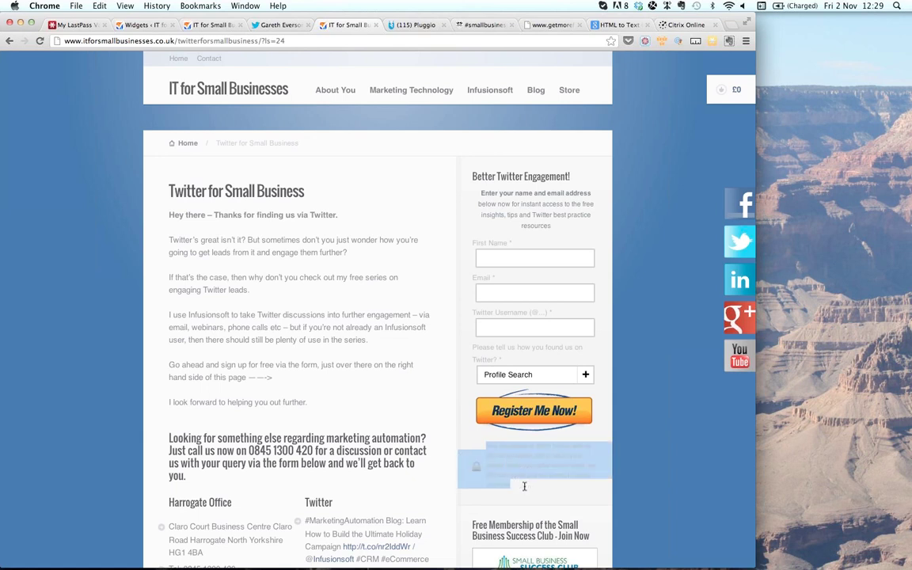
pyautogui.click(473, 440)
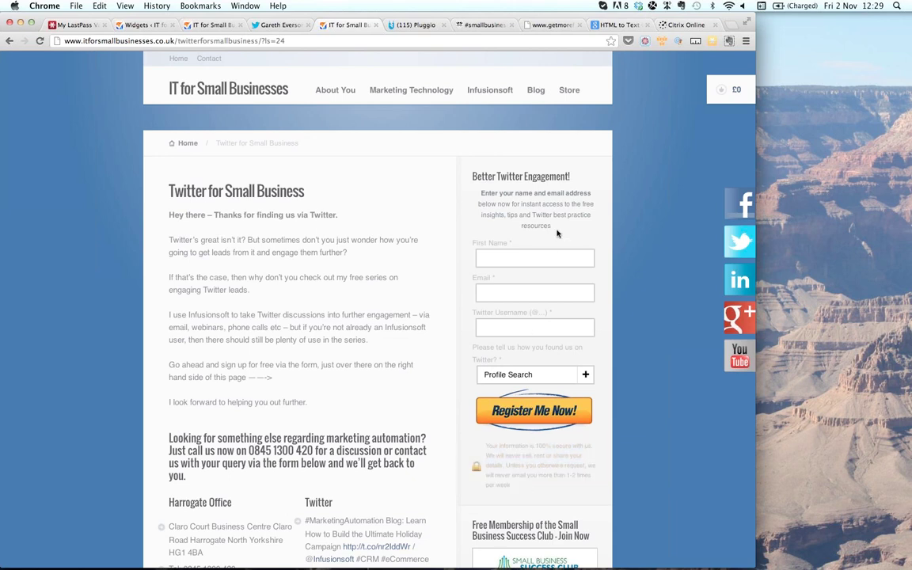
pyautogui.moveTo(546, 231); pyautogui.dragTo(481, 195)
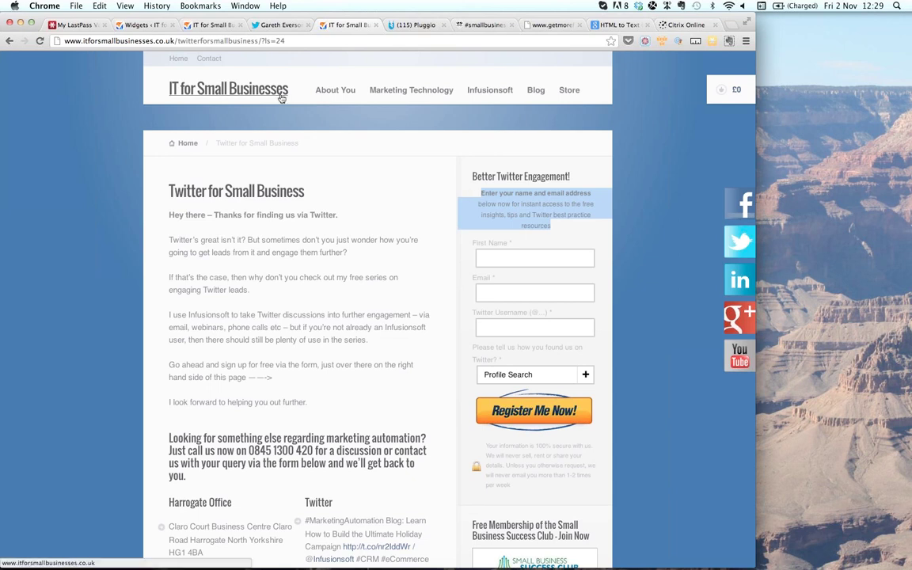
pyautogui.click(151, 25)
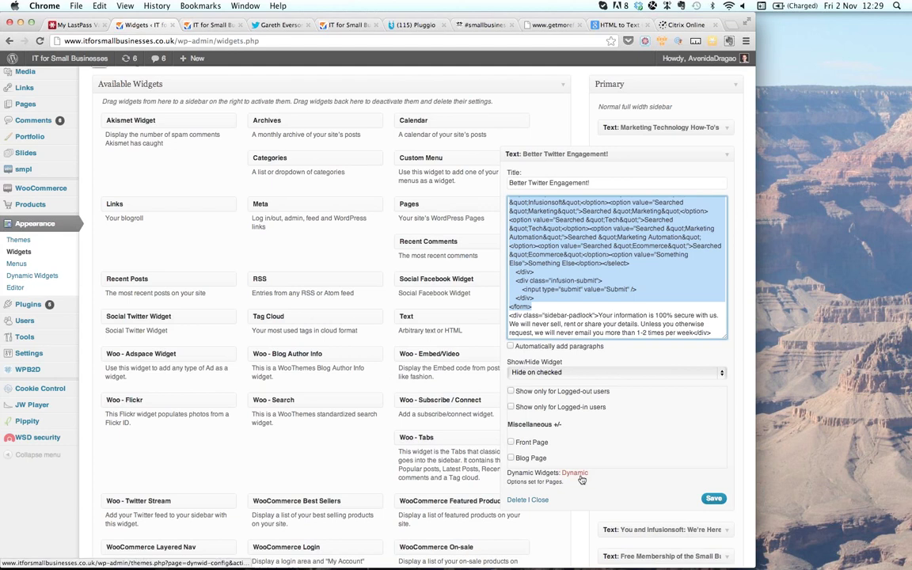
# - Open the Dynamic Widgets display rules for the Better Twitter Engagement widget
pyautogui.click(581, 476)
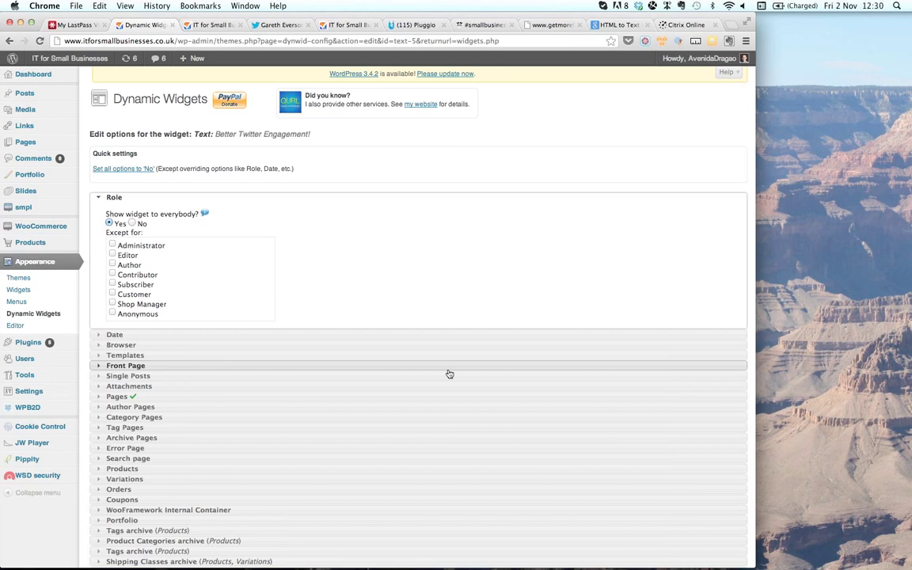
# - Check the Pages rule showing the widget only on Twitter for Small Business, then return to Infusionsoft
pyautogui.scroll(-3, 467, 442)
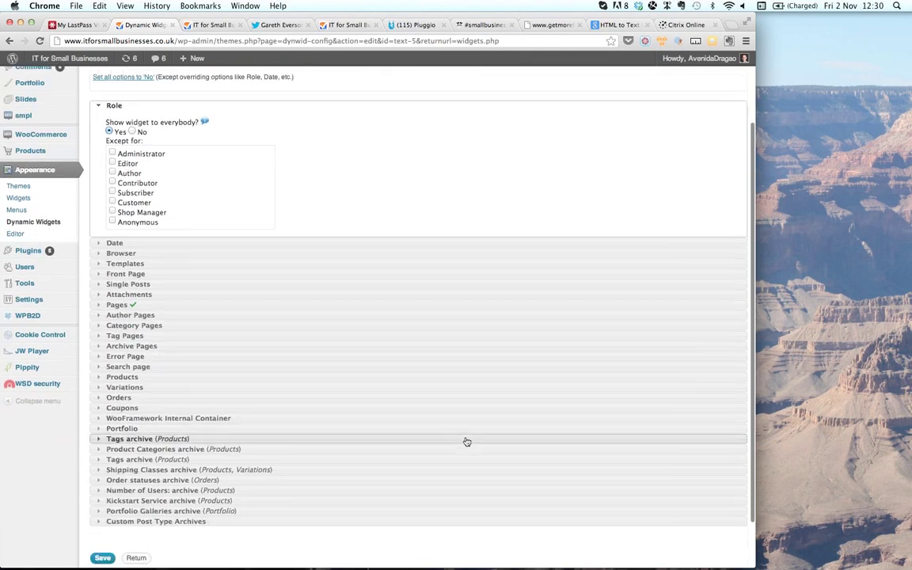
pyautogui.click(96, 306)
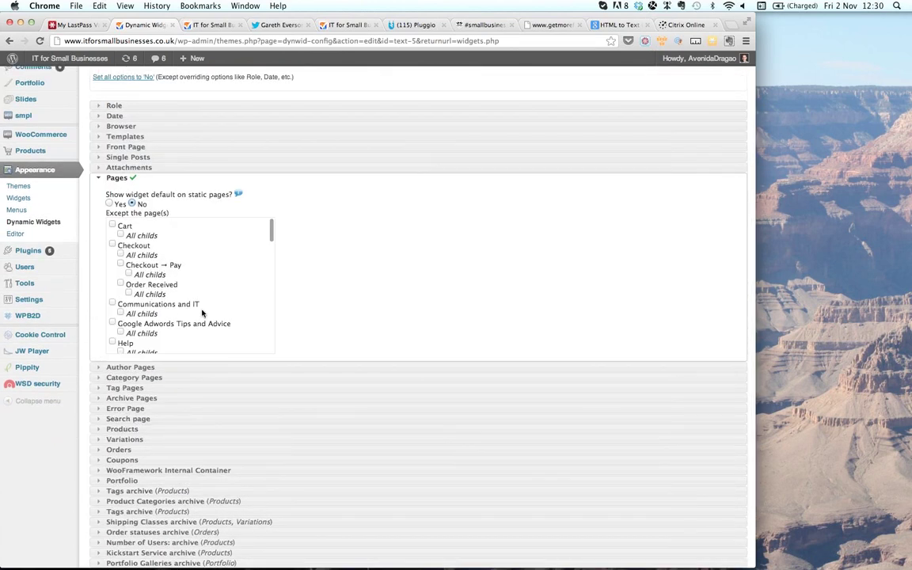
pyautogui.scroll(-2, 229, 324)
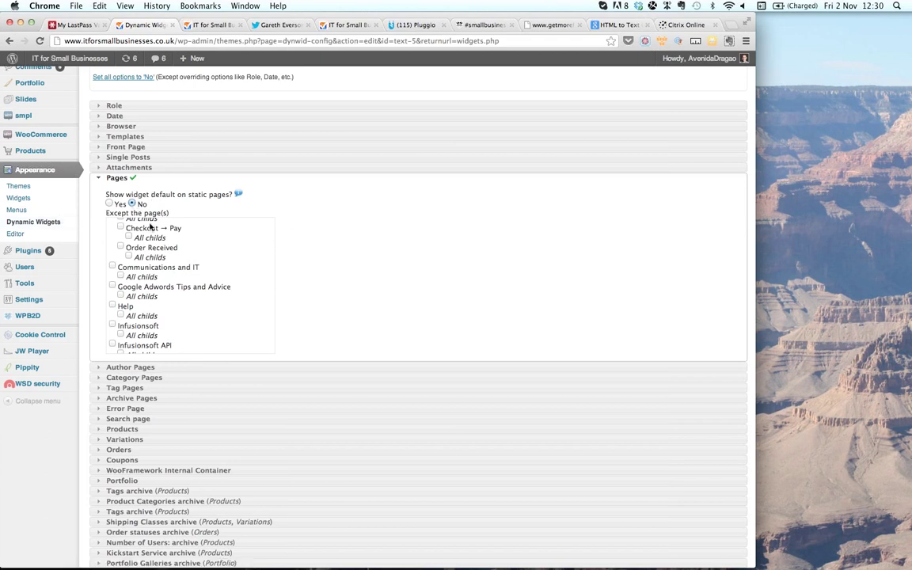
pyautogui.scroll(-10, 198, 279)
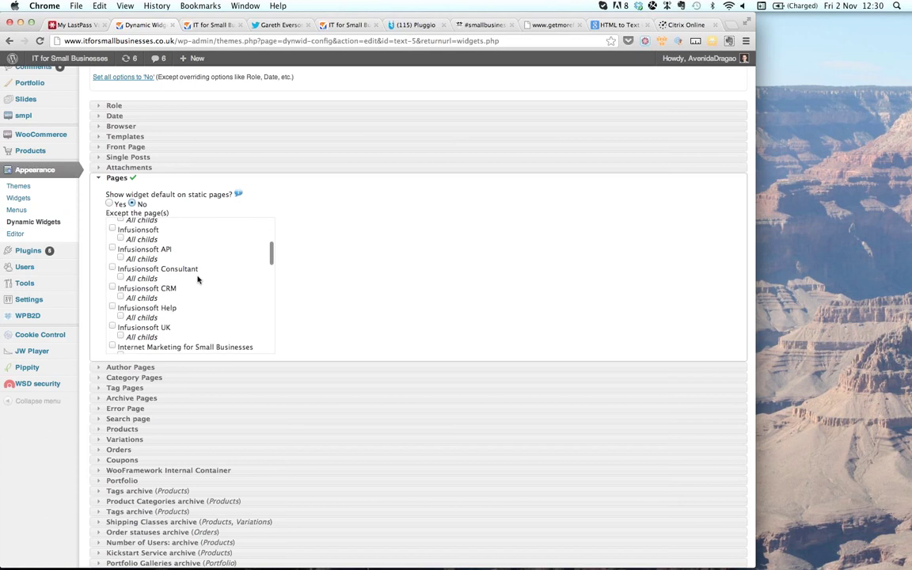
pyautogui.scroll(-15, 198, 278)
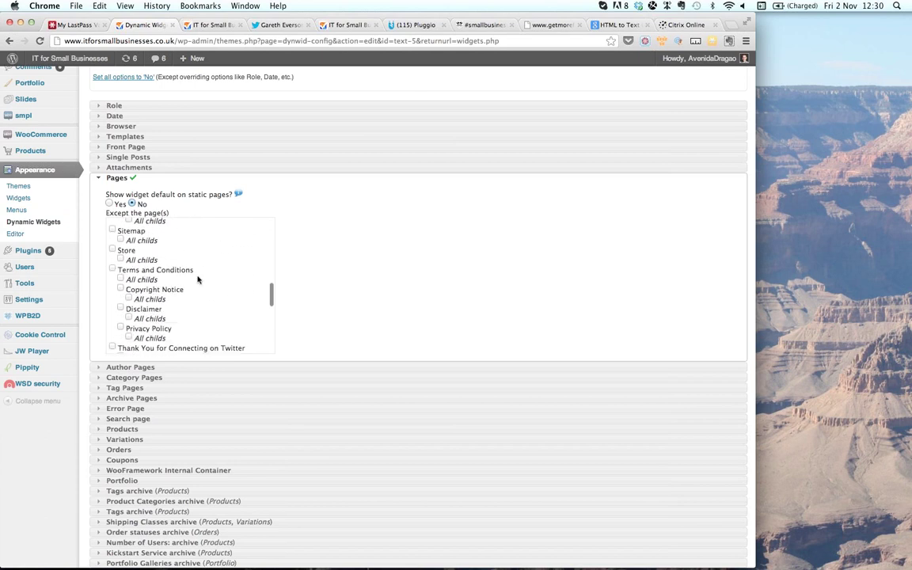
pyautogui.scroll(-3, 198, 278)
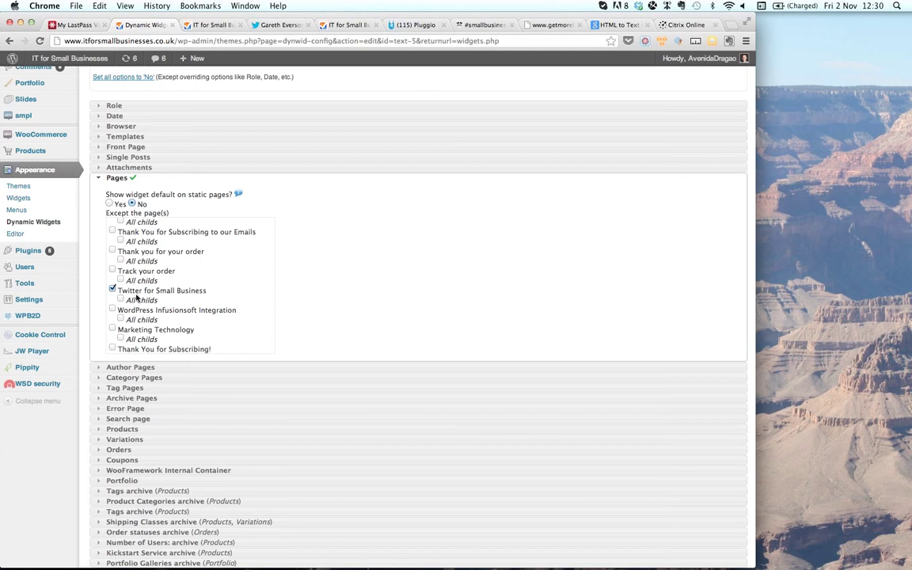
pyautogui.scroll(-2, 137, 297)
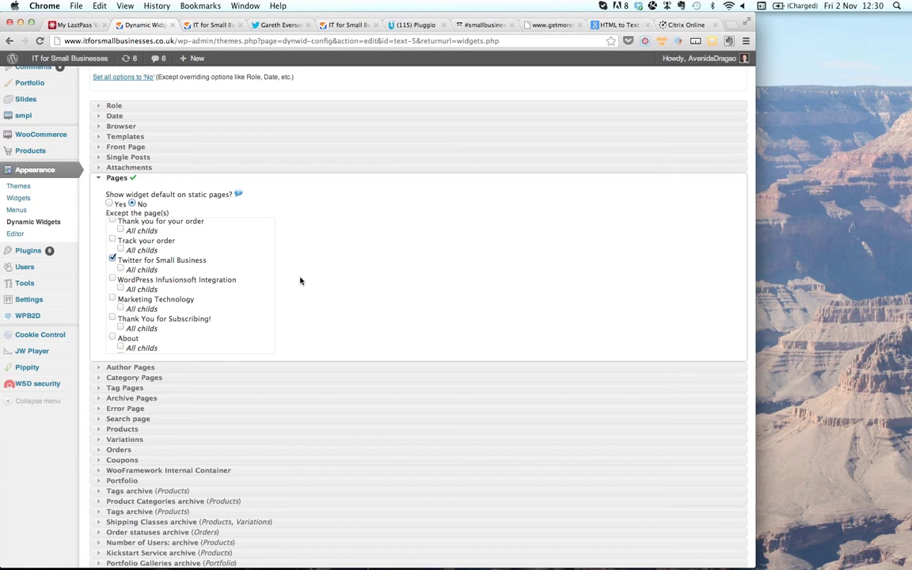
pyautogui.scroll(2, 300, 281)
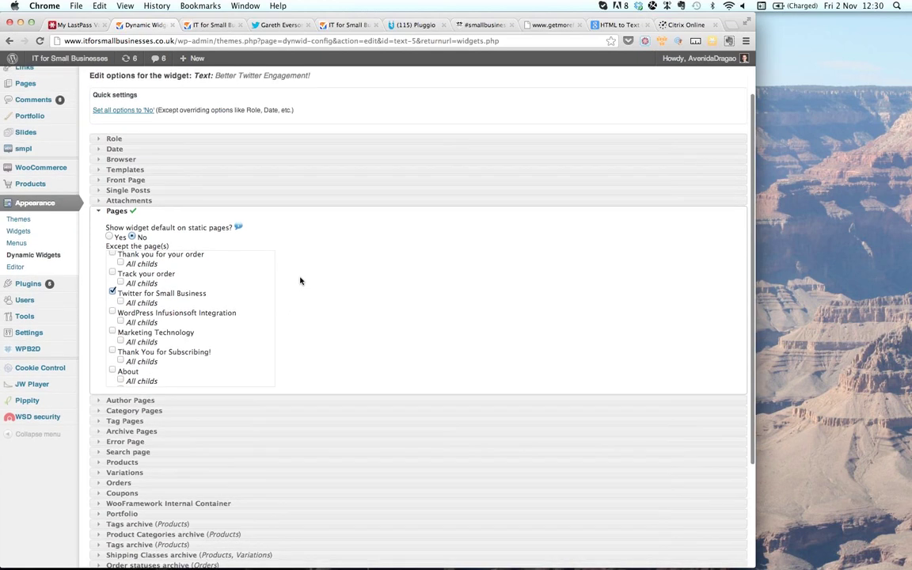
pyautogui.scroll(1, 300, 280)
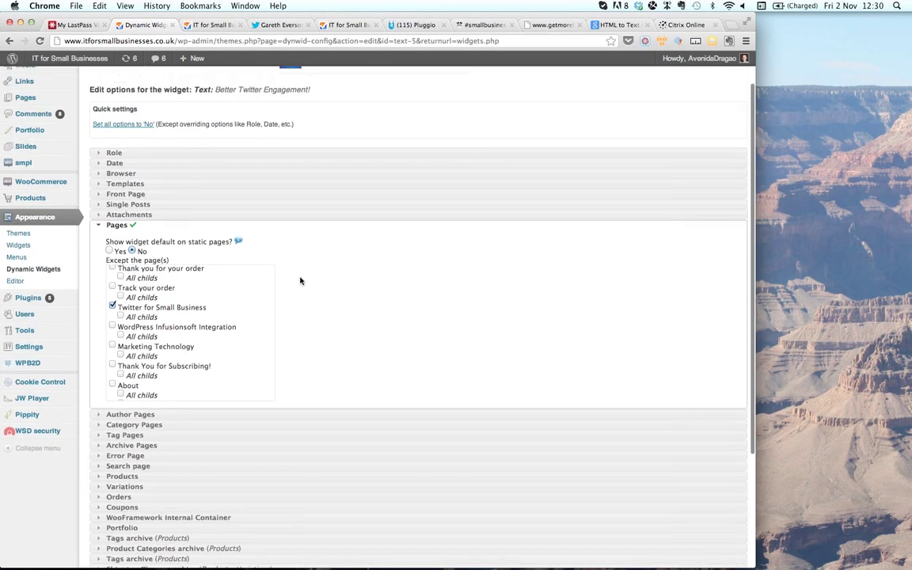
pyautogui.scroll(2, 300, 280)
pyautogui.scroll(1, 300, 281)
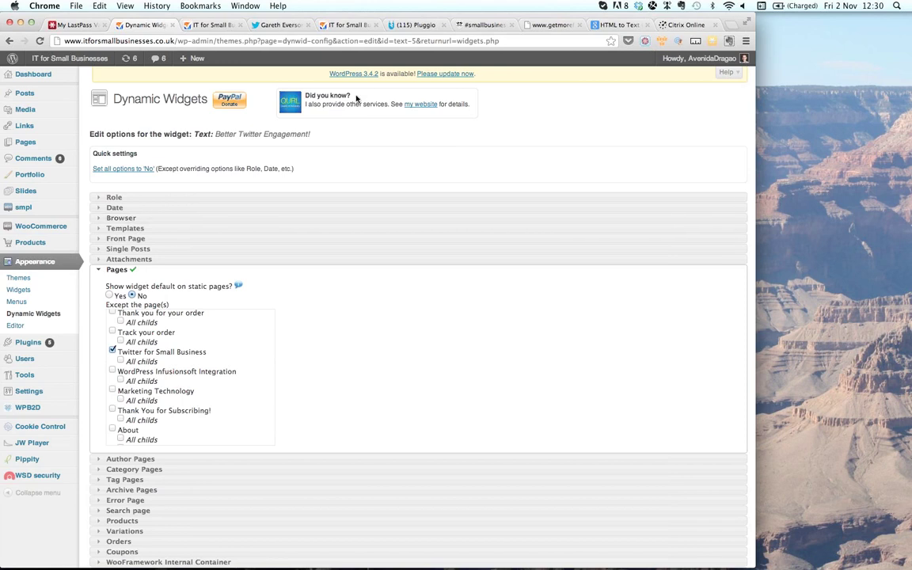
pyautogui.press('super+Tab')
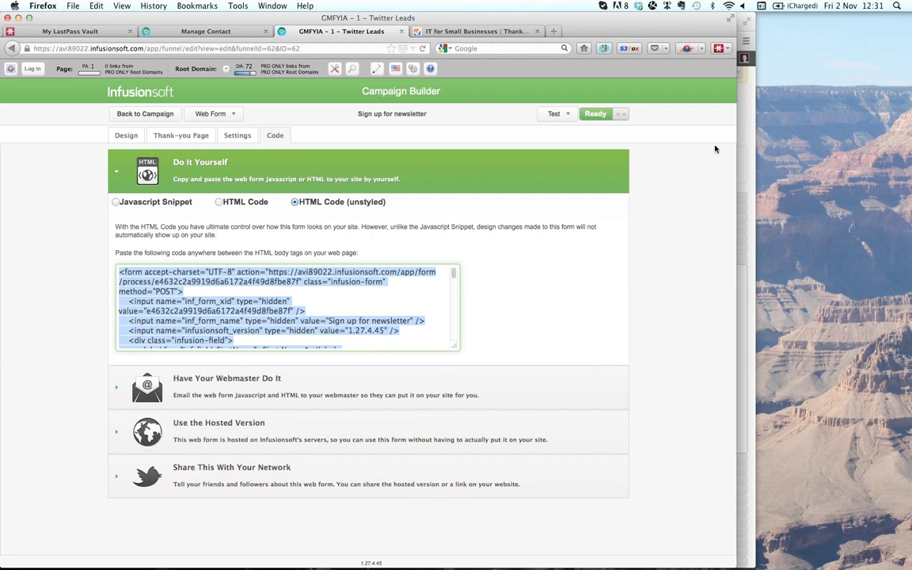
# - Widen the Firefox window and go back to the Twitter Leads campaign canvas
pyautogui.click(734, 159)
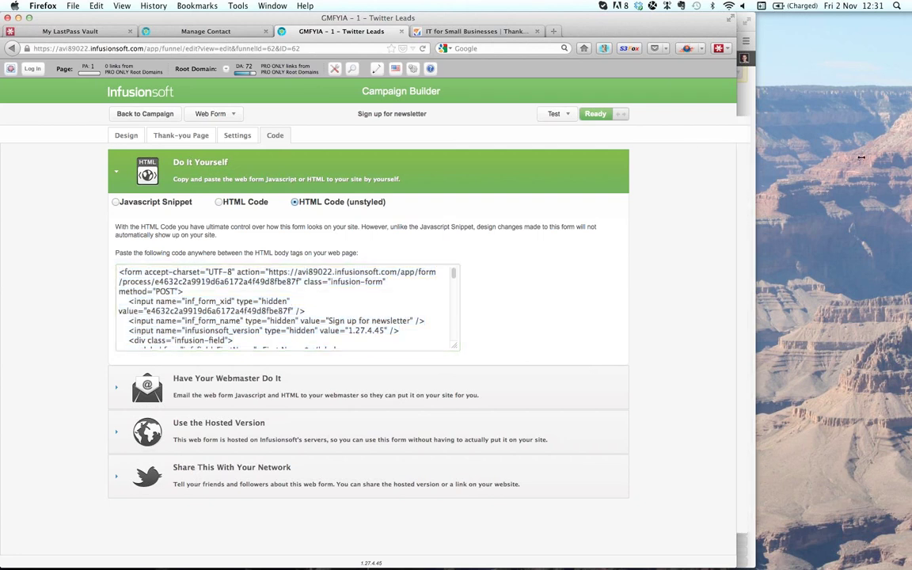
pyautogui.moveTo(738, 156); pyautogui.dragTo(878, 156)
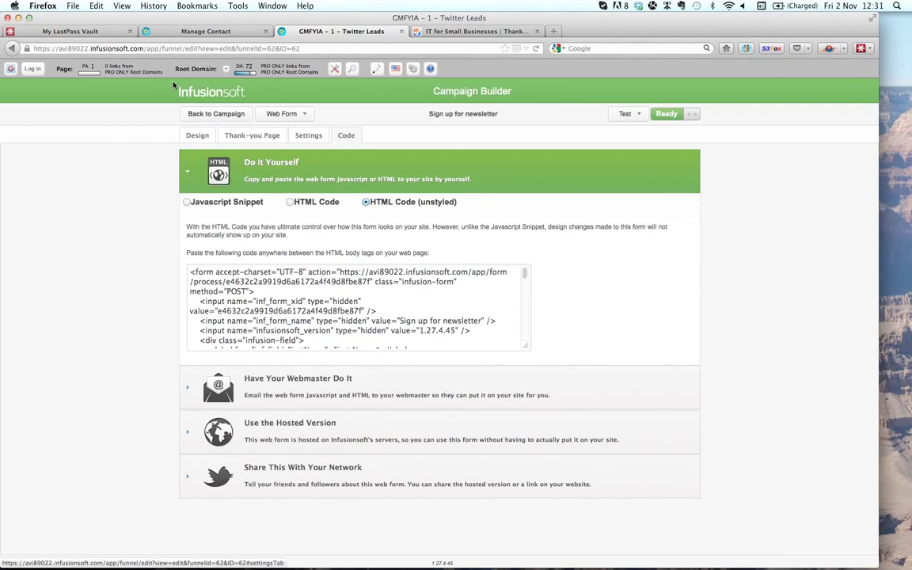
pyautogui.click(216, 114)
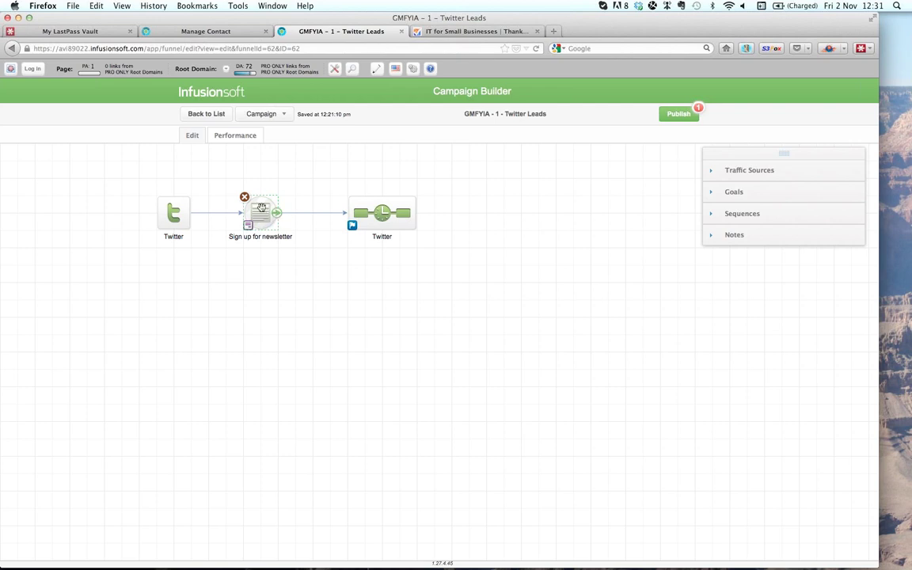
# - Publish the pending Sign up for newsletter change and return to the campaign's Edit view
pyautogui.click(679, 115)
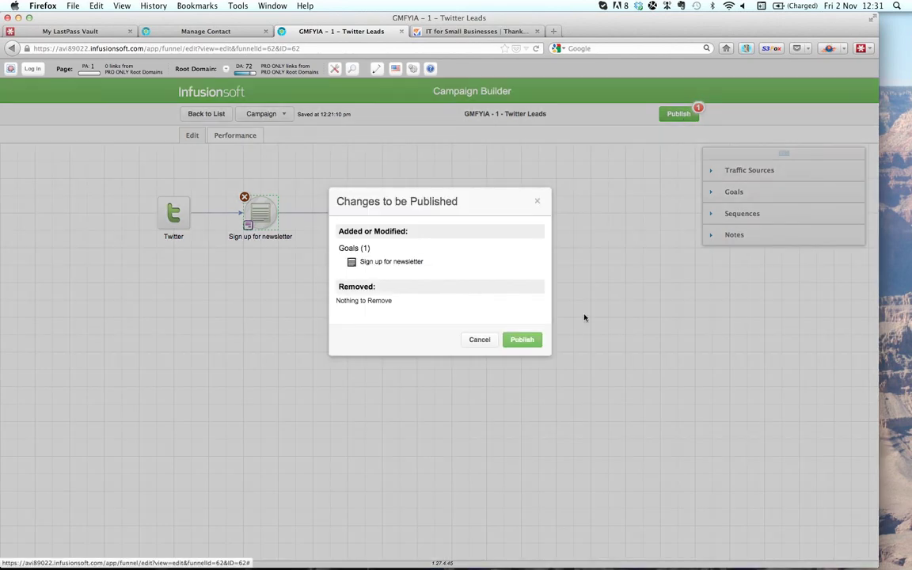
pyautogui.click(522, 342)
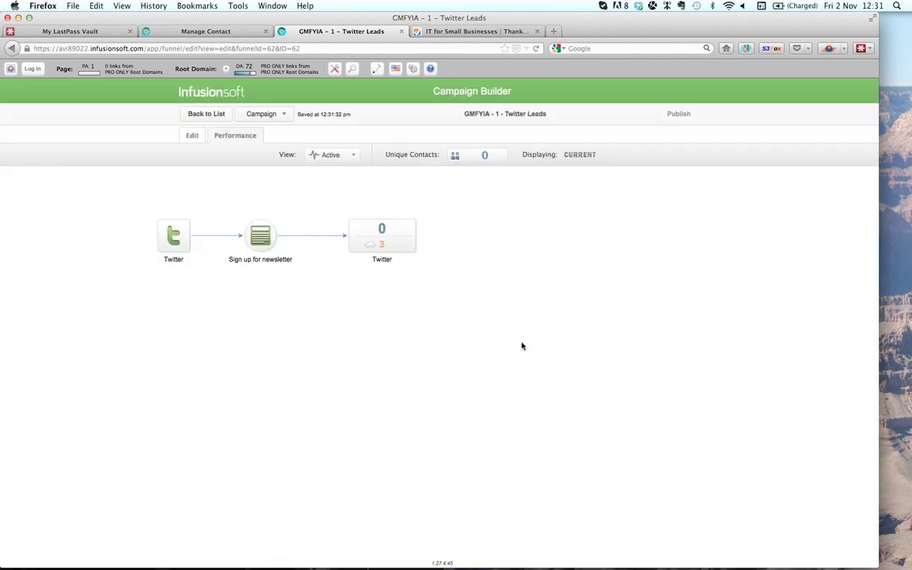
pyautogui.click(192, 136)
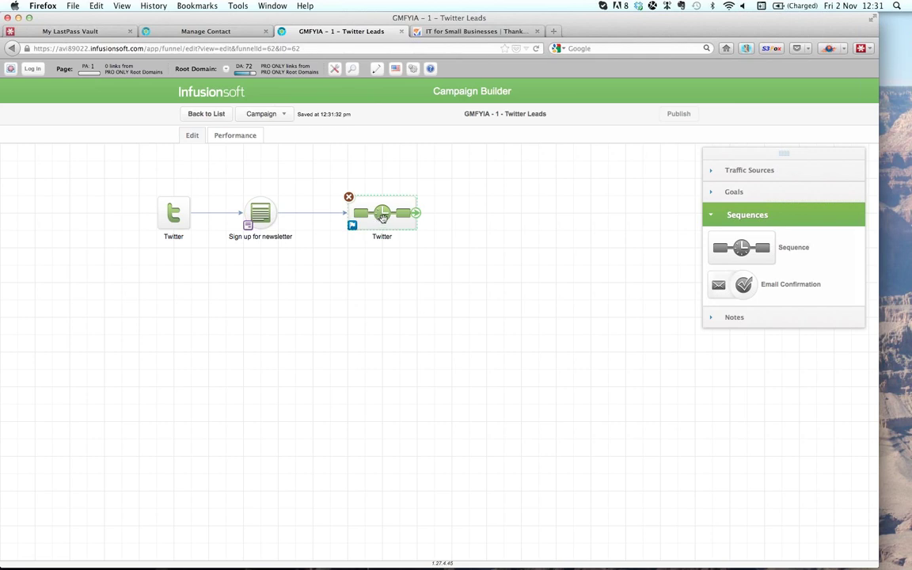
# - Open the Twitter sequence and save the Apply 1 tag step's configuration
pyautogui.doubleClick(382, 217)
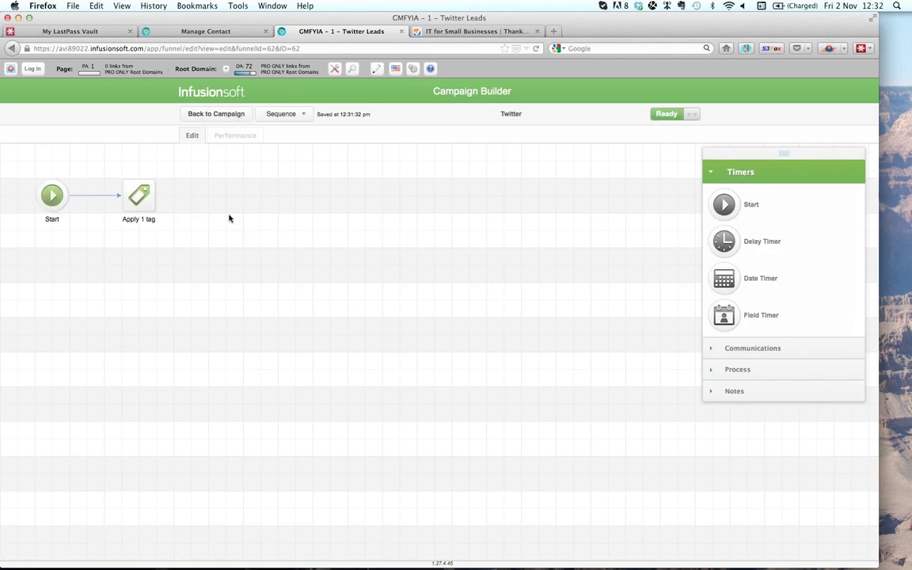
pyautogui.moveTo(135, 200)
pyautogui.doubleClick(135, 200)
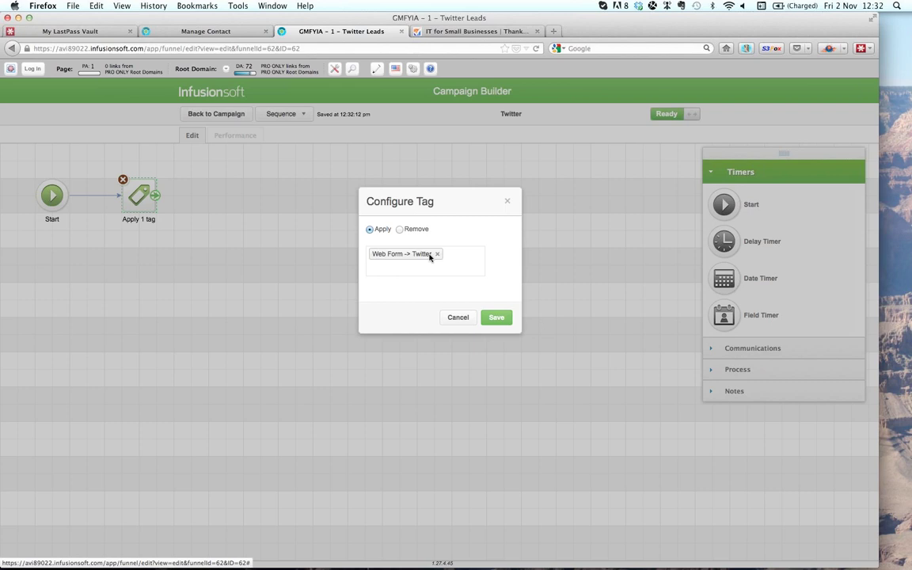
pyautogui.click(497, 318)
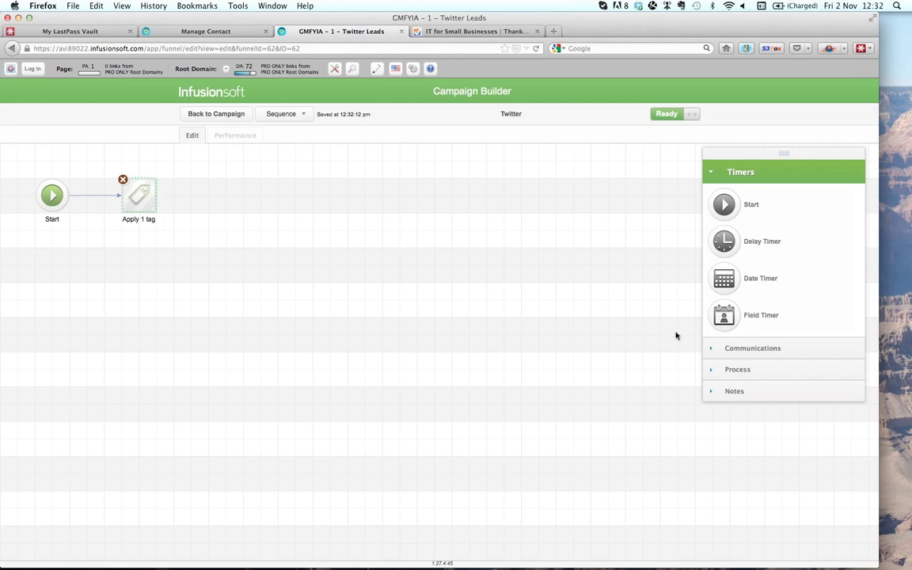
# - Add an Email step after the tag step and open its editor
pyautogui.click(712, 348)
pyautogui.moveTo(724, 226); pyautogui.dragTo(268, 199)
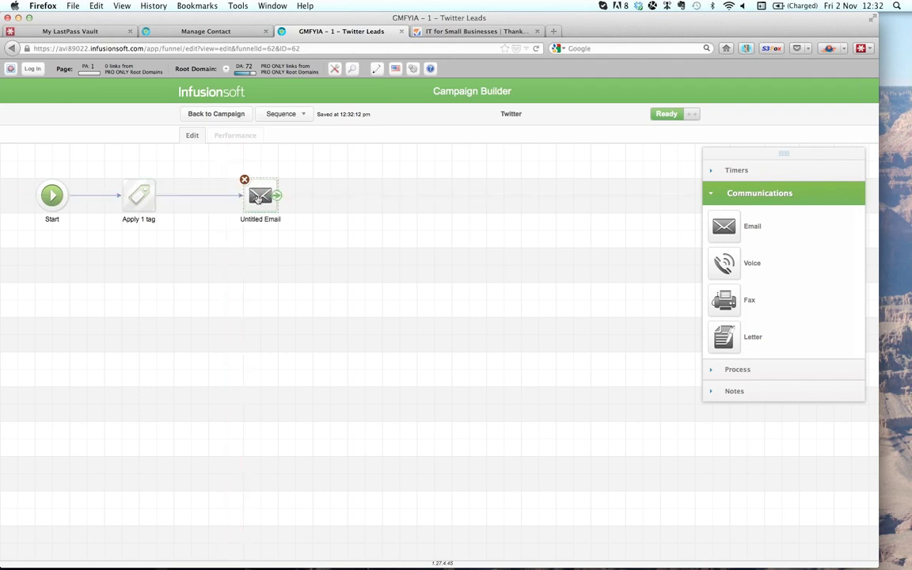
pyautogui.doubleClick(258, 198)
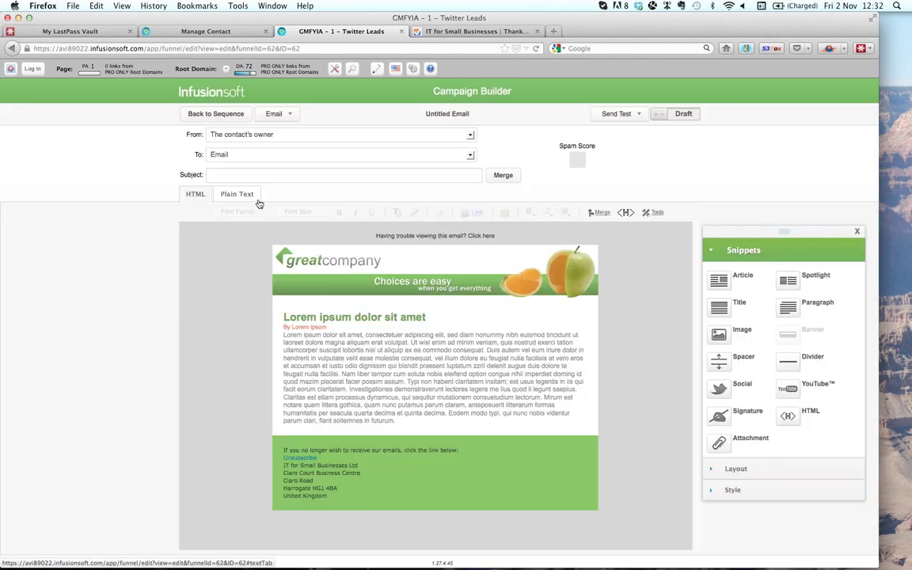
# - Apply the Plain Format HTML Email template and set the subject to 'Thanks for connecting via Twitter'
pyautogui.click(290, 115)
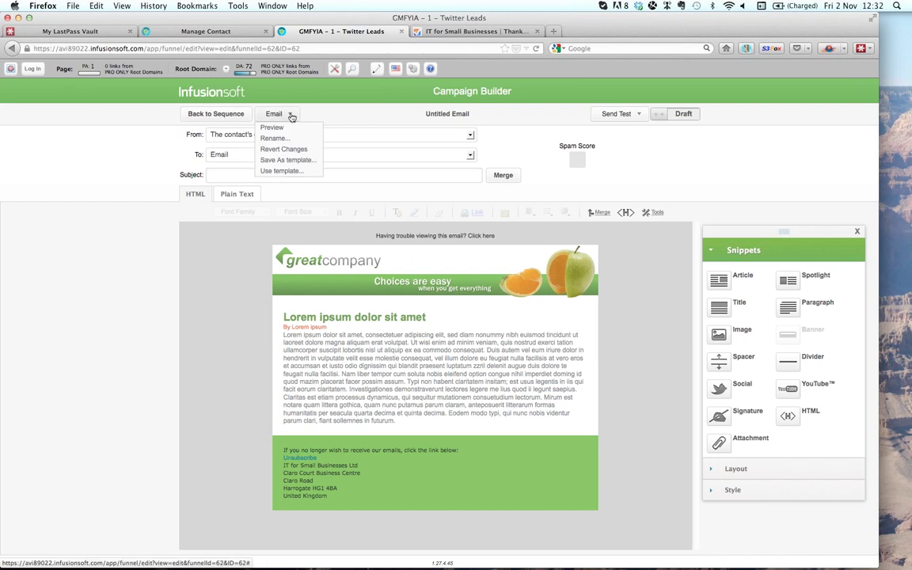
pyautogui.click(290, 170)
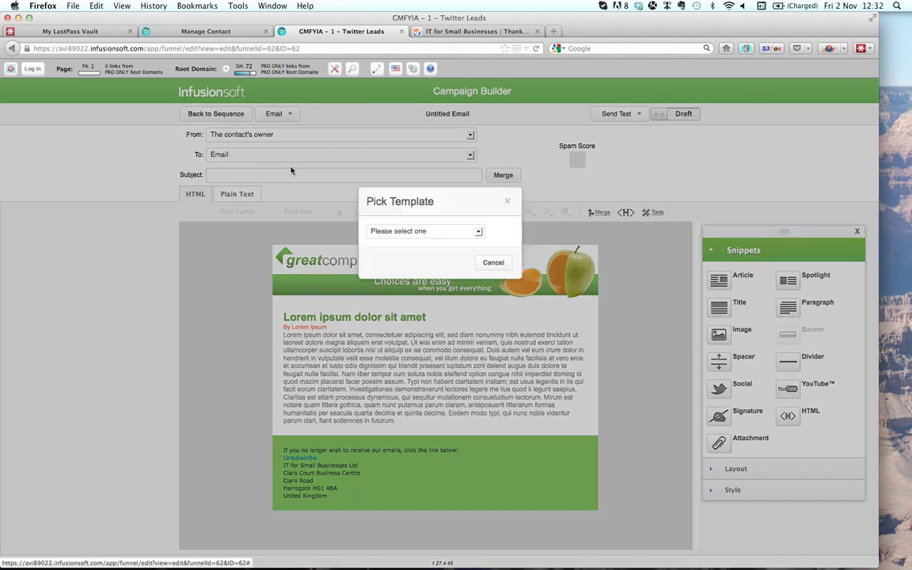
pyautogui.click(475, 232)
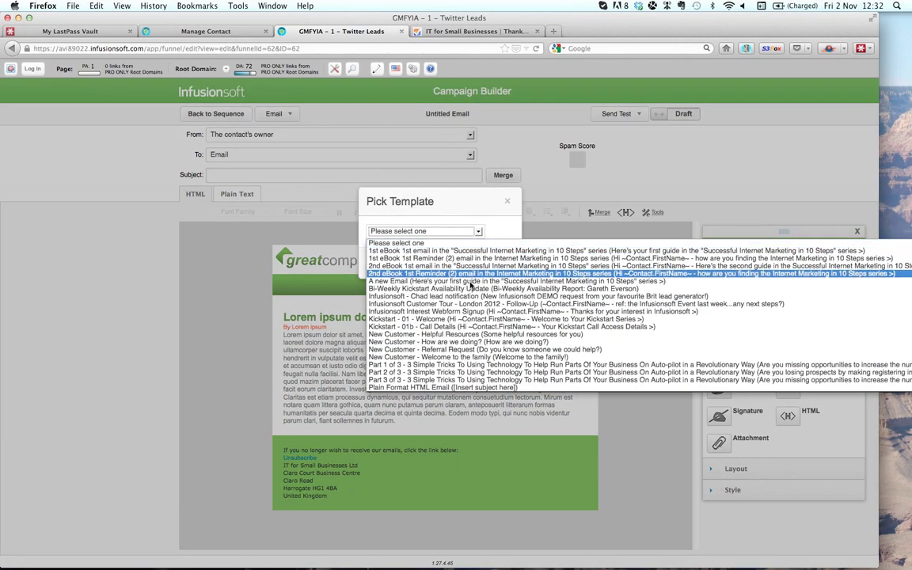
pyautogui.click(477, 387)
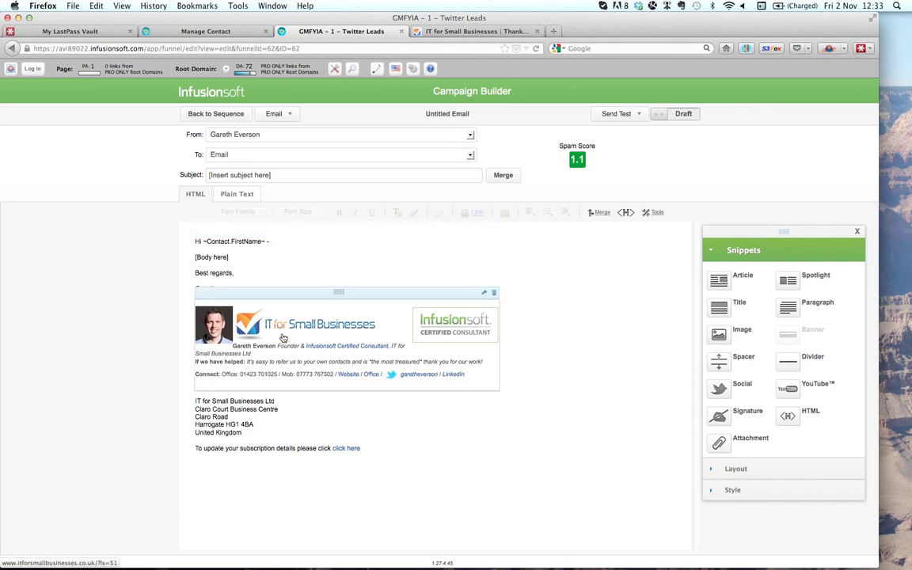
pyautogui.click(192, 174)
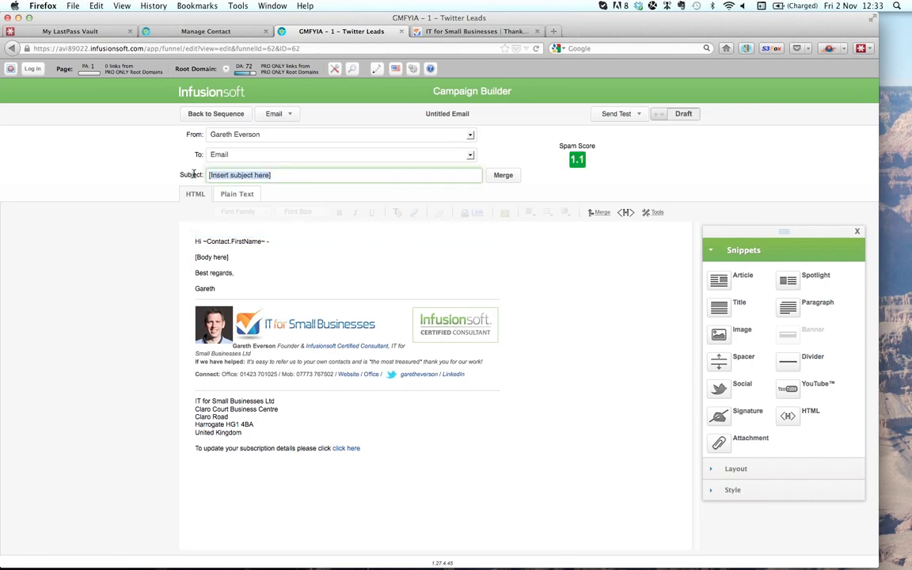
pyautogui.write('Thanks for connecting via')
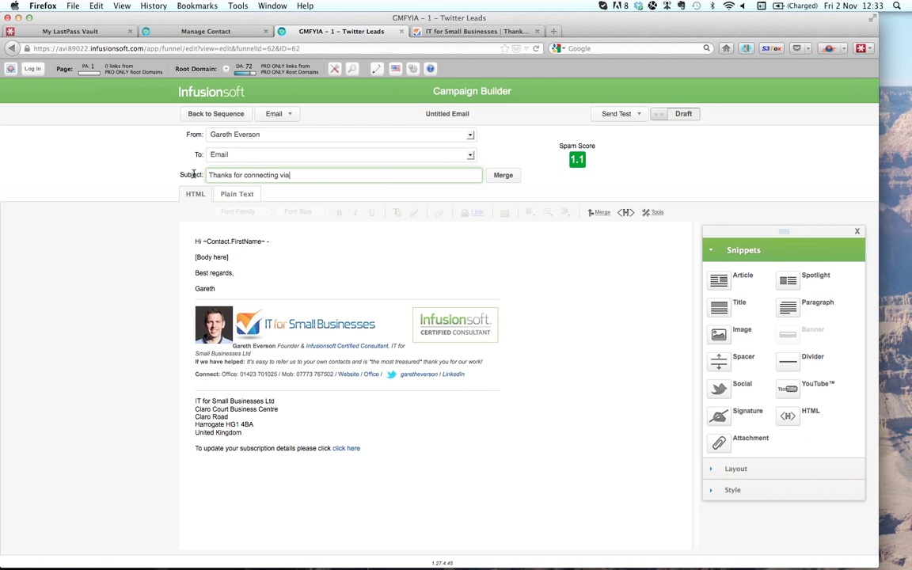
pyautogui.write(' Twitter')
# - Replace [Body here] with a thank-you message and a 'To see more go to' link line
pyautogui.click(251, 257)
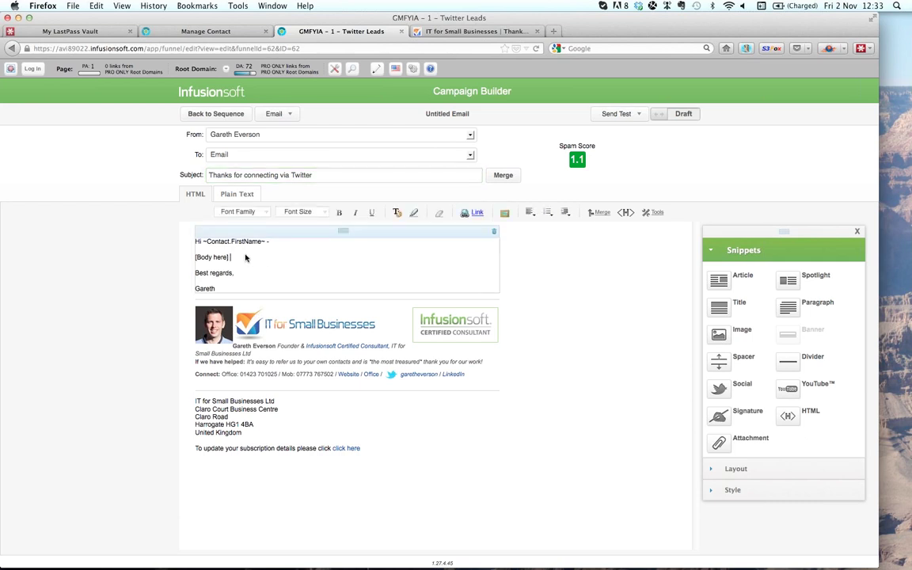
pyautogui.hotkey('shift', 'Left')
pyautogui.hotkey('shift', 'Left')
pyautogui.hotkey('shift', 'Left')
pyautogui.hotkey('shift', 'Left')
pyautogui.hotkey('shift', 'Left')
pyautogui.hotkey('shift', 'Left')
pyautogui.hotkey('shift', 'Left')
pyautogui.hotkey('shift', 'Left')
pyautogui.hotkey('shift', 'Left')
pyautogui.hotkey('shift', 'Left')
pyautogui.hotkey('shift', 'Left')
pyautogui.press('BackSpace')
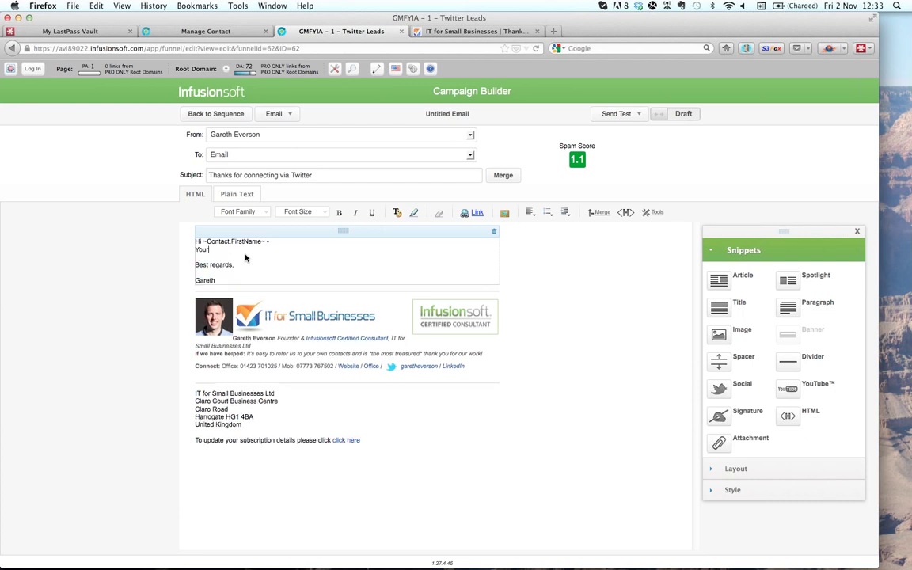
pyautogui.write('Thanks for co')
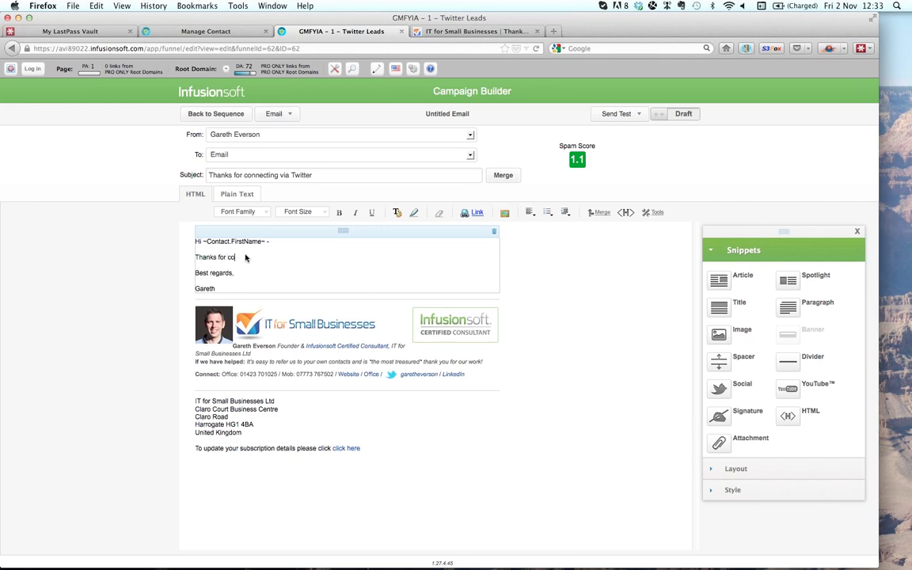
pyautogui.write('nnecting - I hope I can help you generate more')
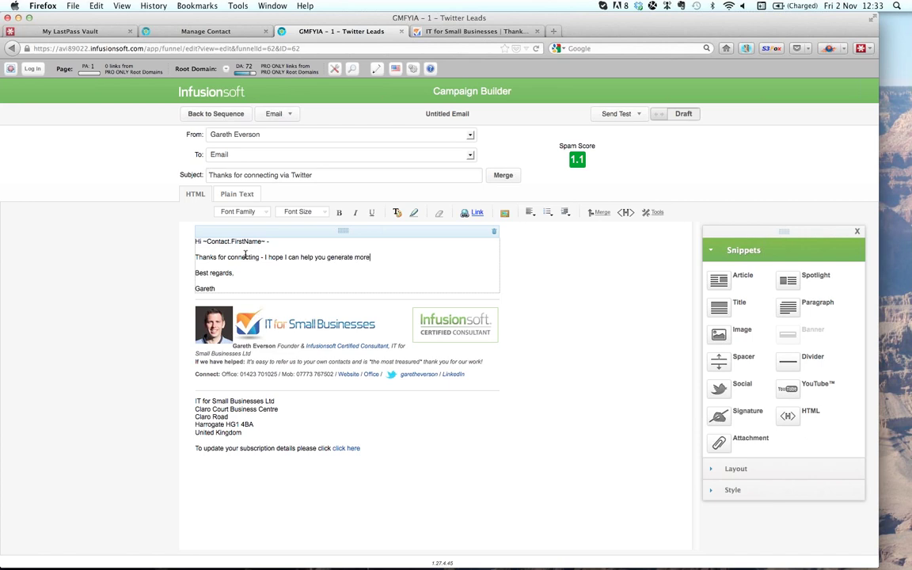
pyautogui.write(' leads and interest in your bus')
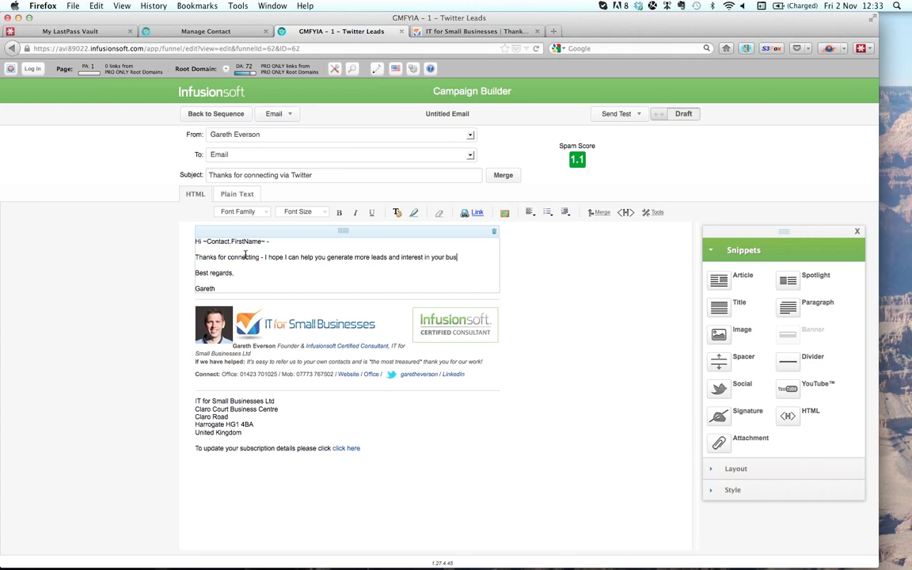
pyautogui.write('iness via Twitter.')
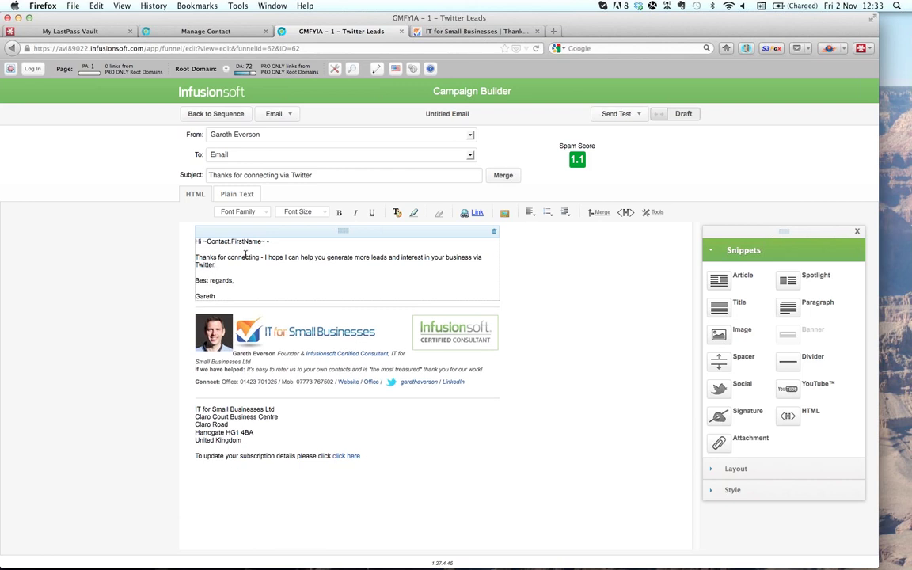
pyautogui.press('Return')
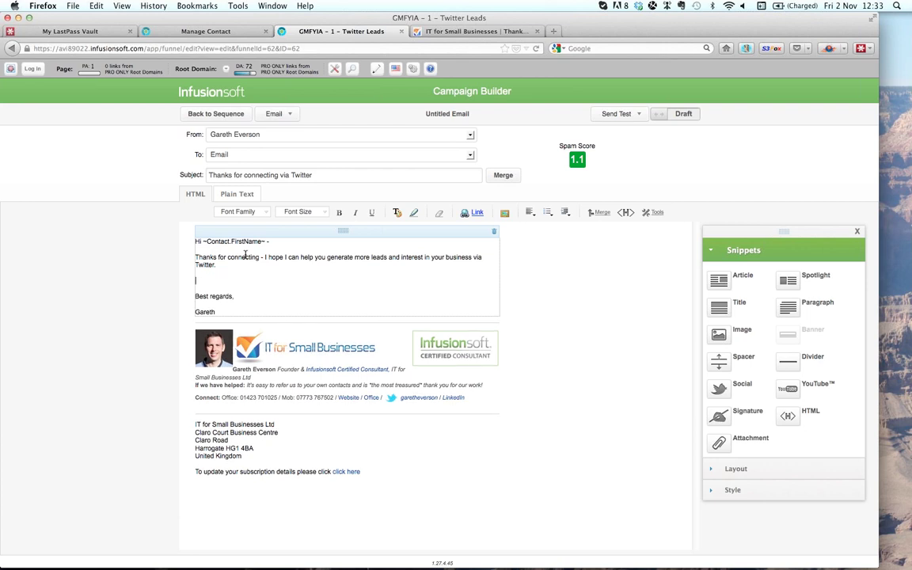
pyautogui.write('To see more go to..... http://.....')
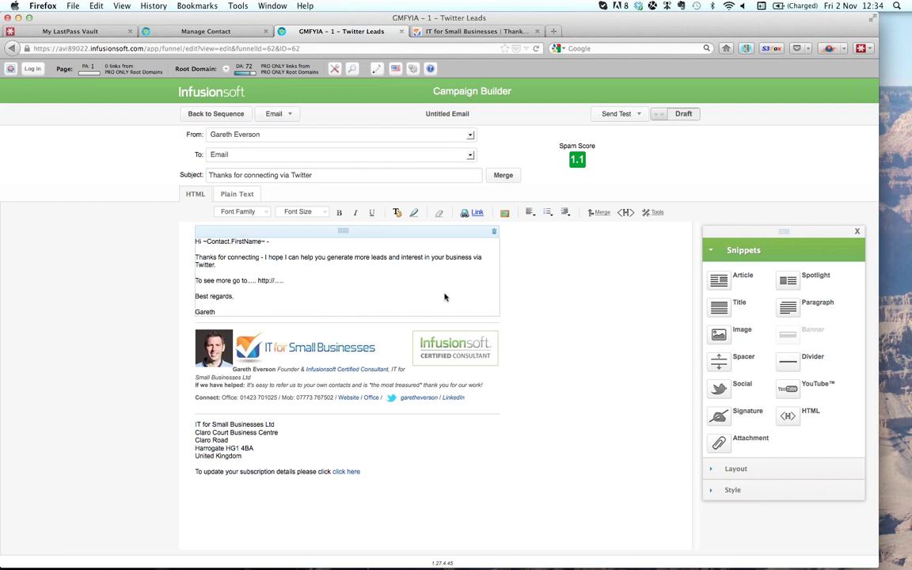
pyautogui.click(250, 193)
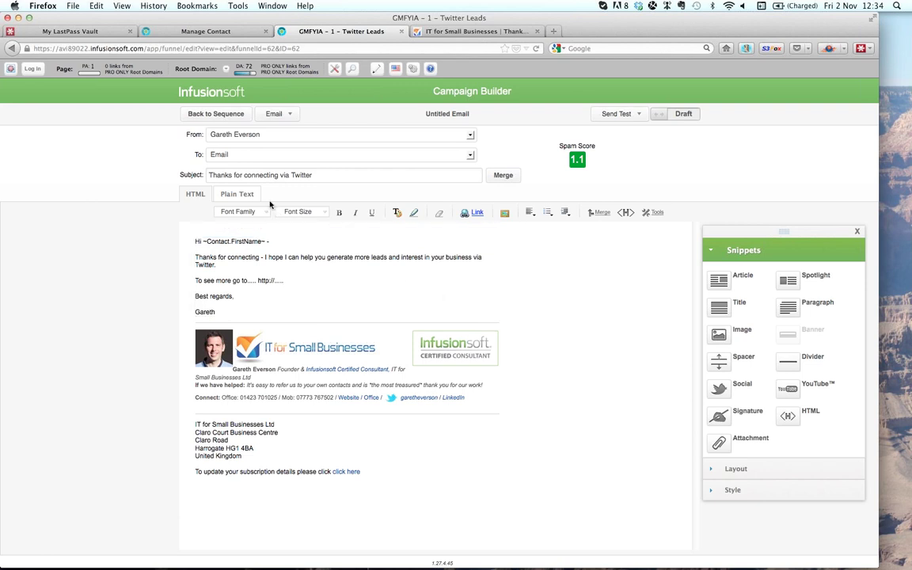
# - Mark the email Ready and rename its sequence node to Welcome
pyautogui.click(658, 116)
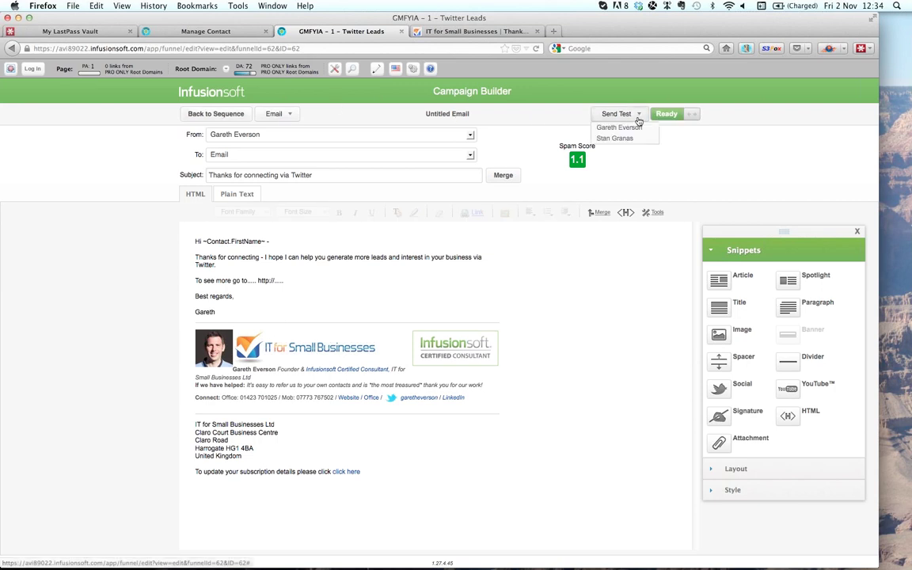
pyautogui.click(214, 114)
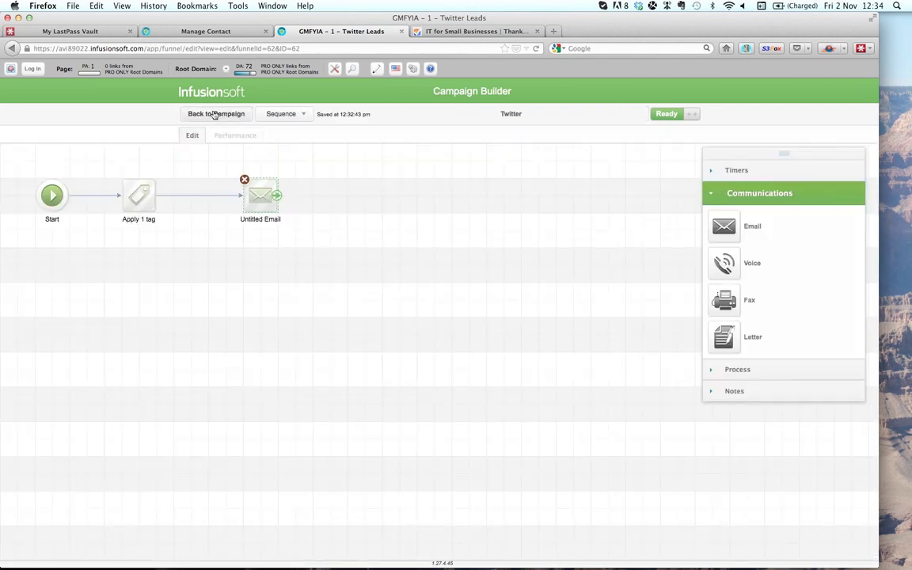
pyautogui.click(264, 220)
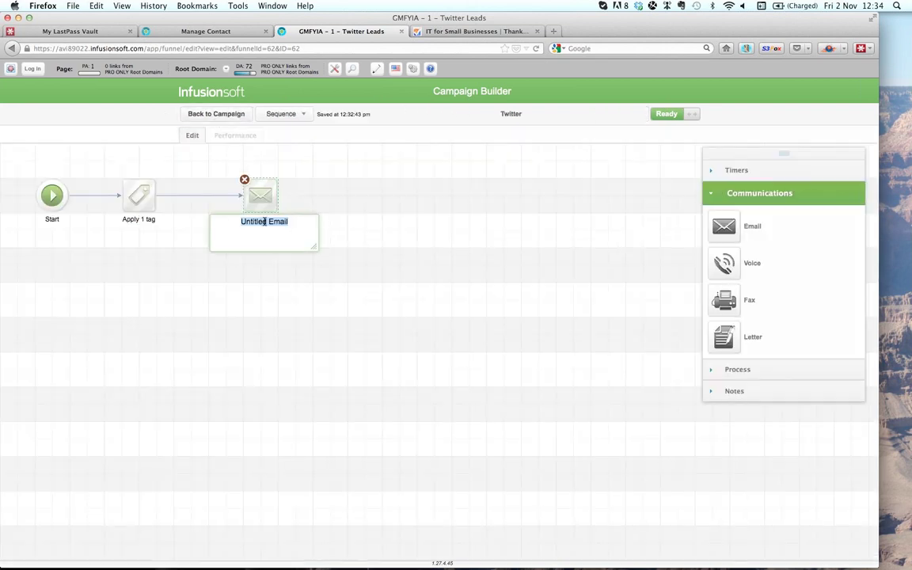
pyautogui.write('Welcome')
pyautogui.click(306, 317)
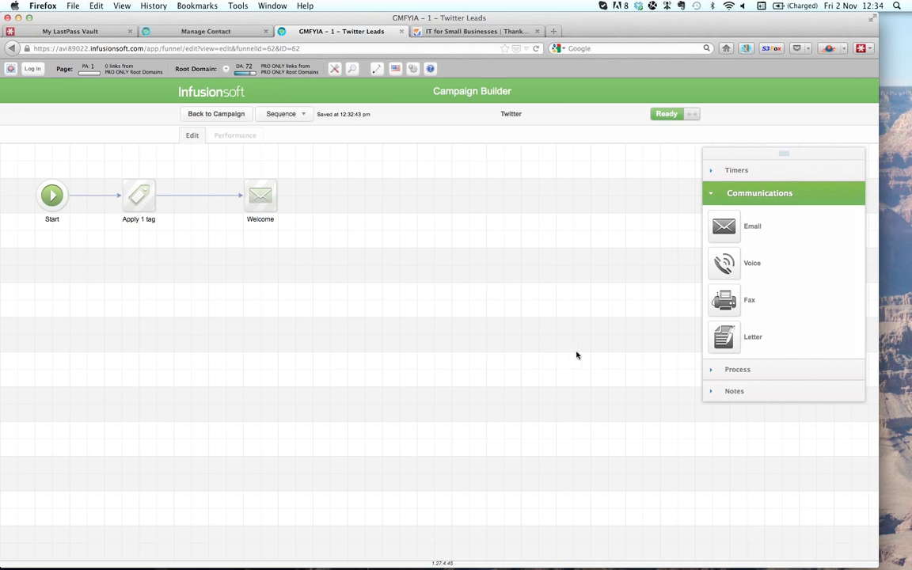
pyautogui.click(713, 370)
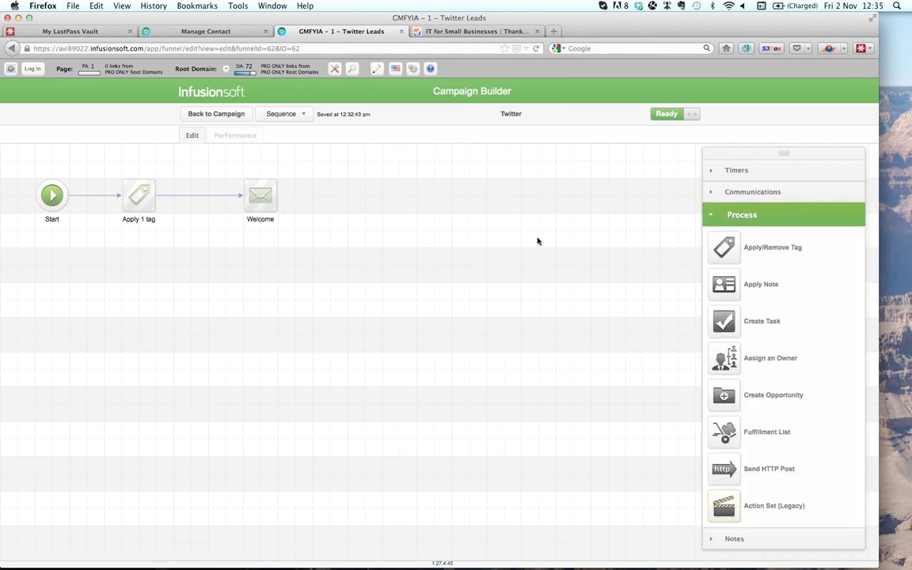
# - Add a Create Task step after Welcome, deleting the stray Apply/Remove Tag node
pyautogui.moveTo(723, 250); pyautogui.dragTo(716, 231)
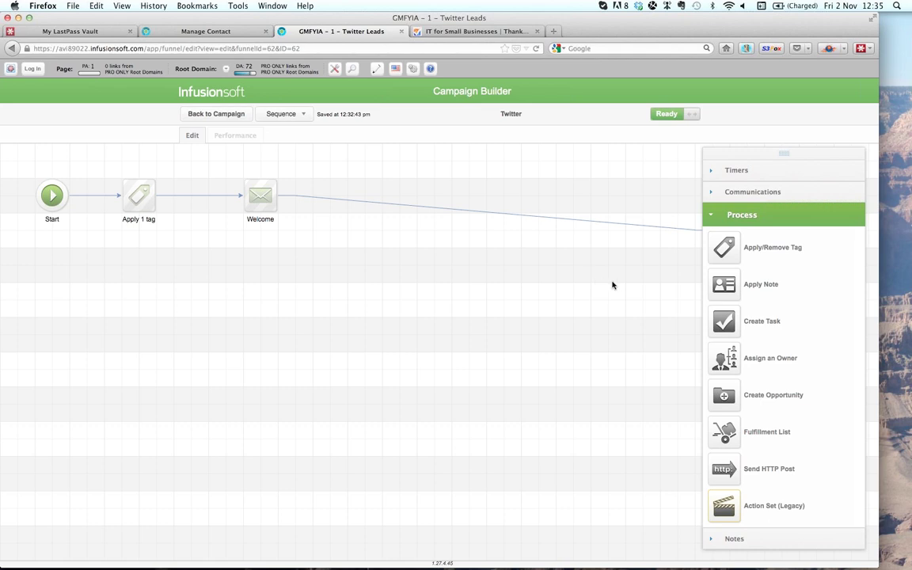
pyautogui.moveTo(611, 285); pyautogui.dragTo(509, 285)
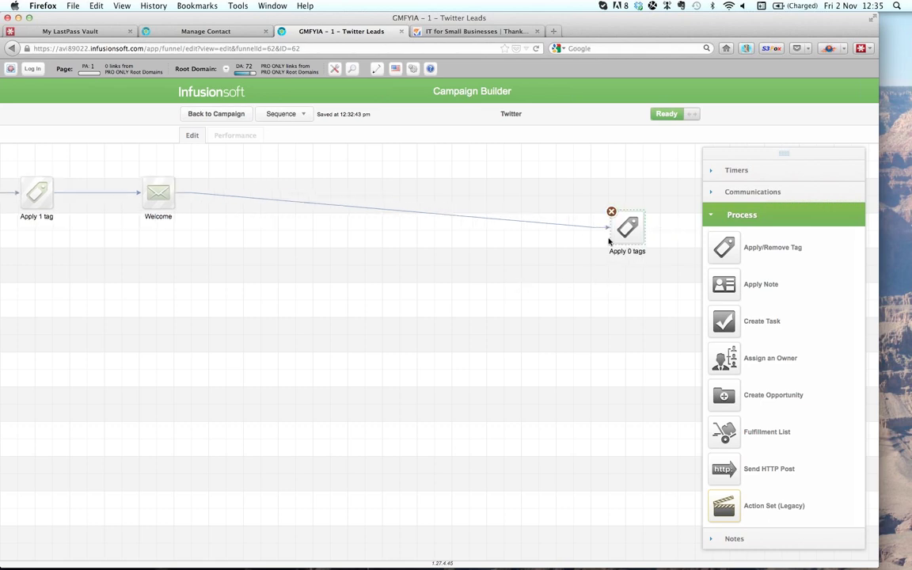
pyautogui.click(611, 211)
pyautogui.moveTo(730, 325); pyautogui.dragTo(227, 153)
pyautogui.moveTo(252, 187); pyautogui.dragTo(268, 195)
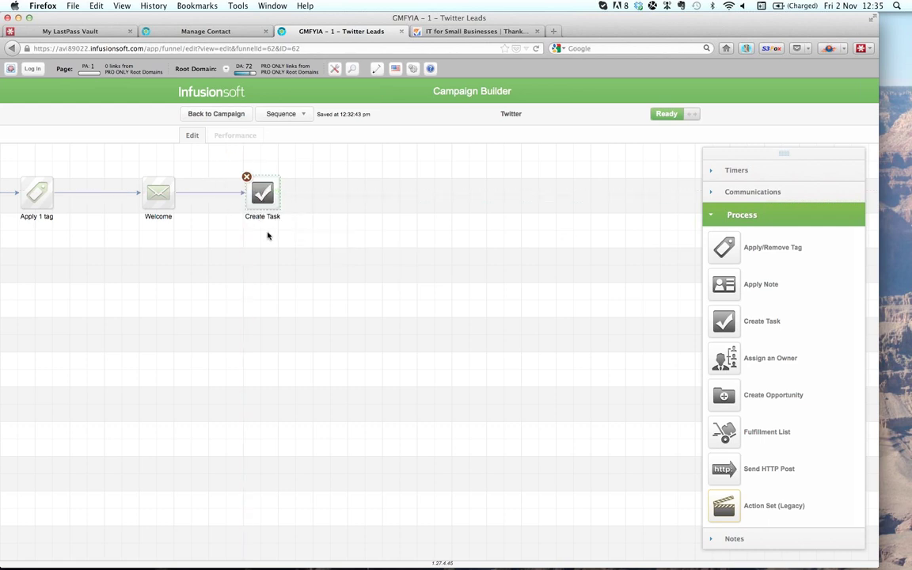
pyautogui.moveTo(255, 263); pyautogui.dragTo(388, 270)
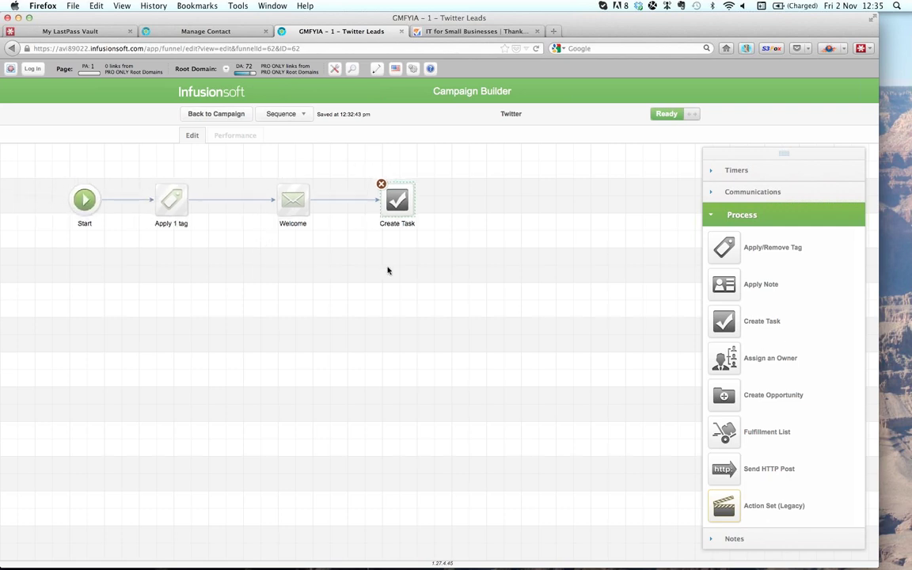
# - Set the Create Task step's type to Other
pyautogui.doubleClick(399, 200)
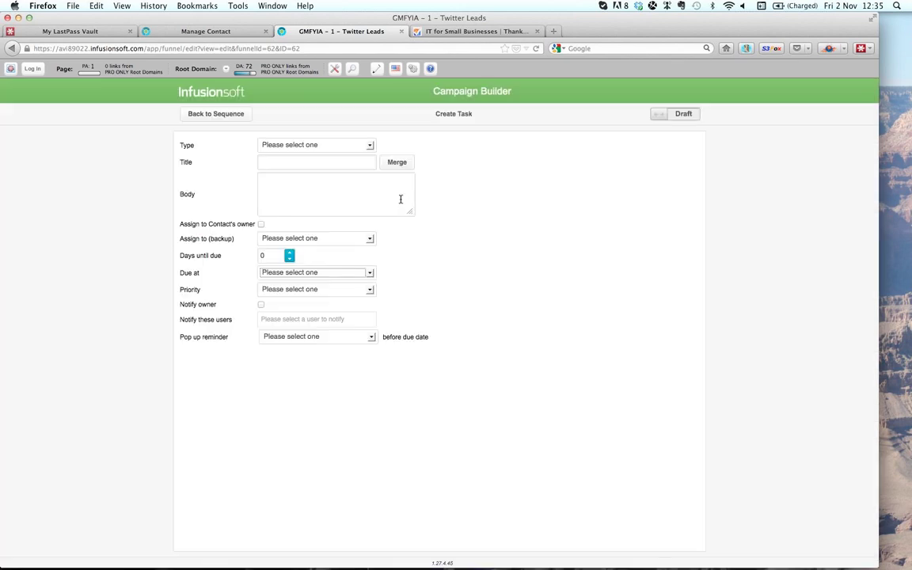
pyautogui.click(369, 147)
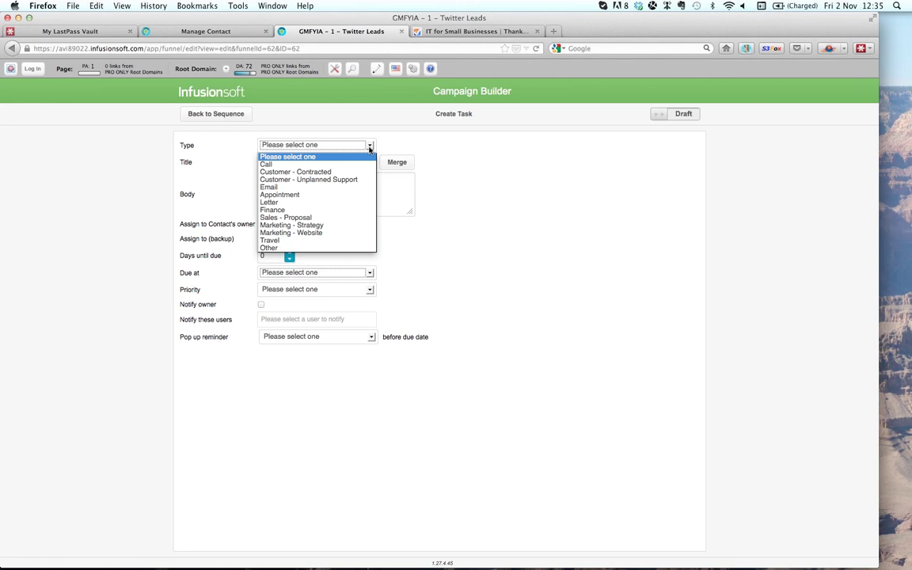
pyautogui.click(302, 247)
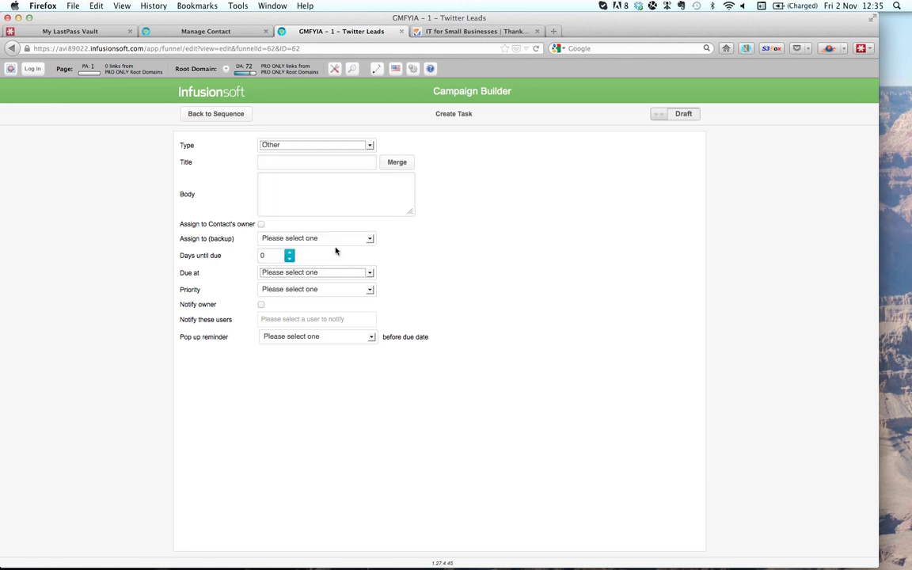
# - Title the task 'Follow' + First Name + Last Name merge fields + 'on Twitter'; start body 'Hey -'
pyautogui.click(326, 163)
pyautogui.write('Follow the user')
pyautogui.press('BackSpace')
pyautogui.press('BackSpace')
pyautogui.press('BackSpace')
pyautogui.press('BackSpace')
pyautogui.press('BackSpace')
pyautogui.press('BackSpace')
pyautogui.press('BackSpace')
pyautogui.press('BackSpace')
pyautogui.press('BackSpace')
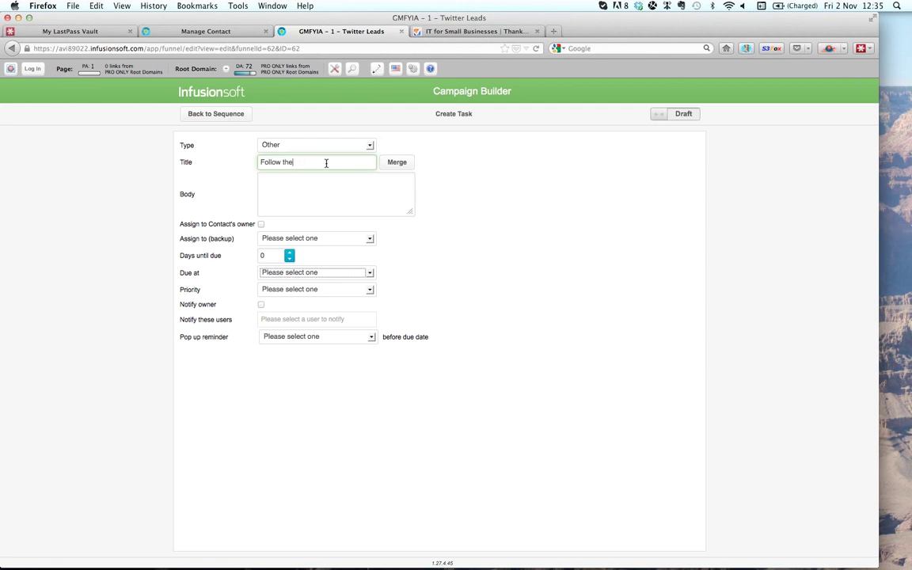
pyautogui.click(398, 162)
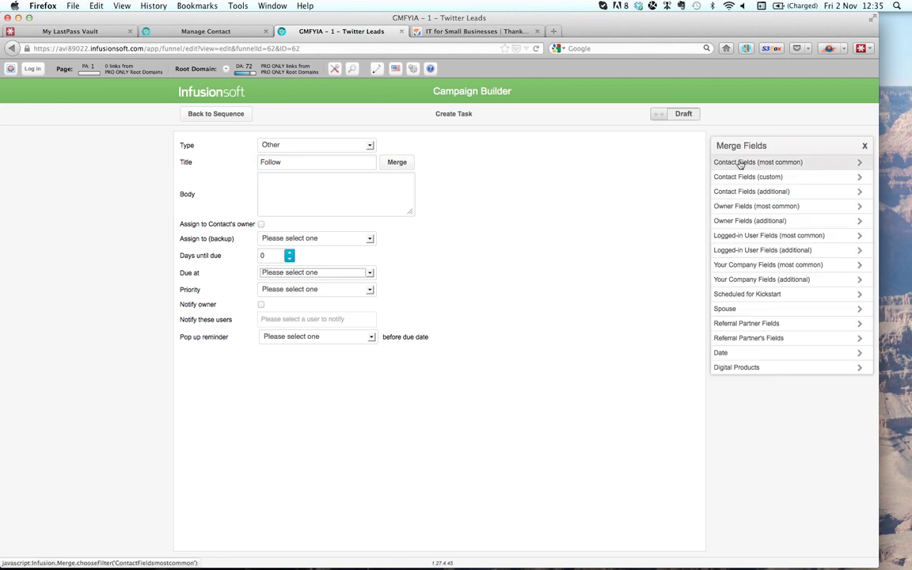
pyautogui.click(736, 164)
pyautogui.click(740, 177)
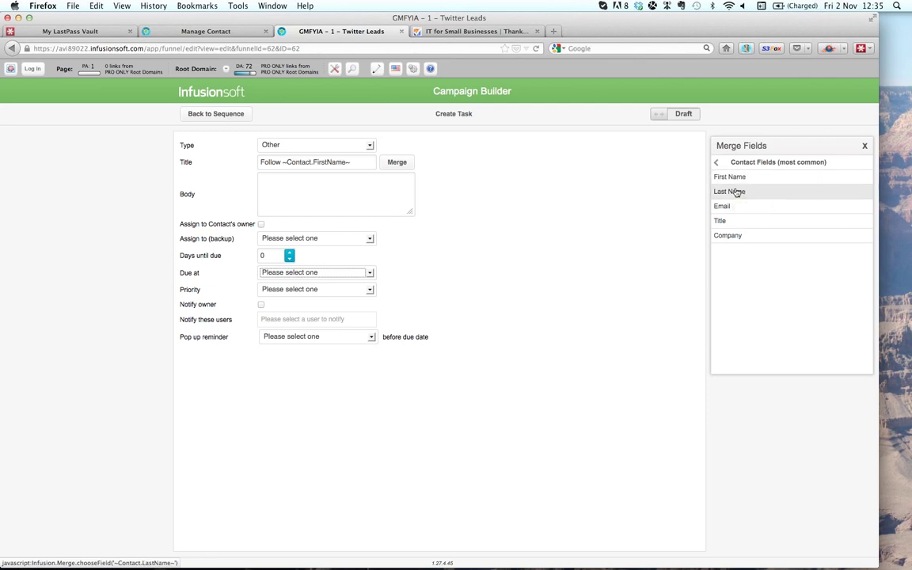
pyautogui.click(729, 194)
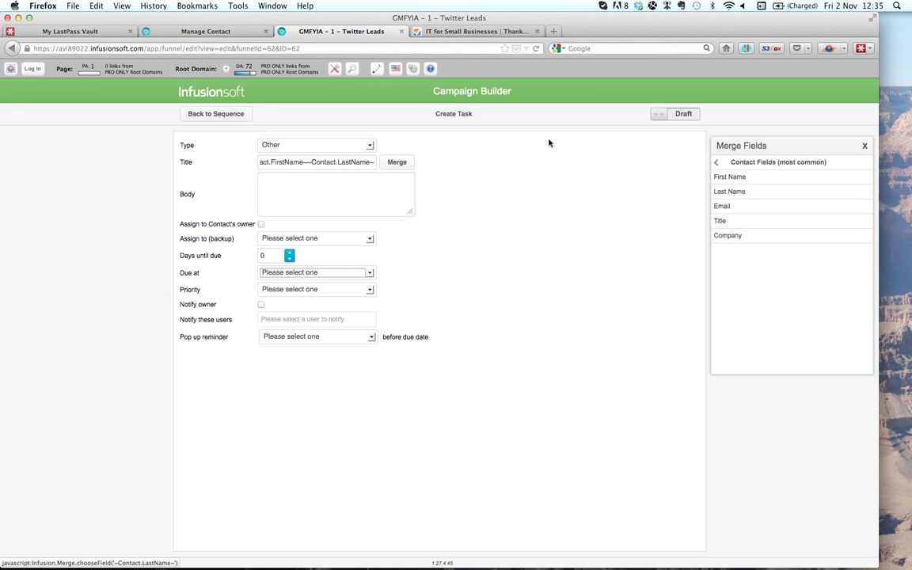
pyautogui.write('on Twitte')
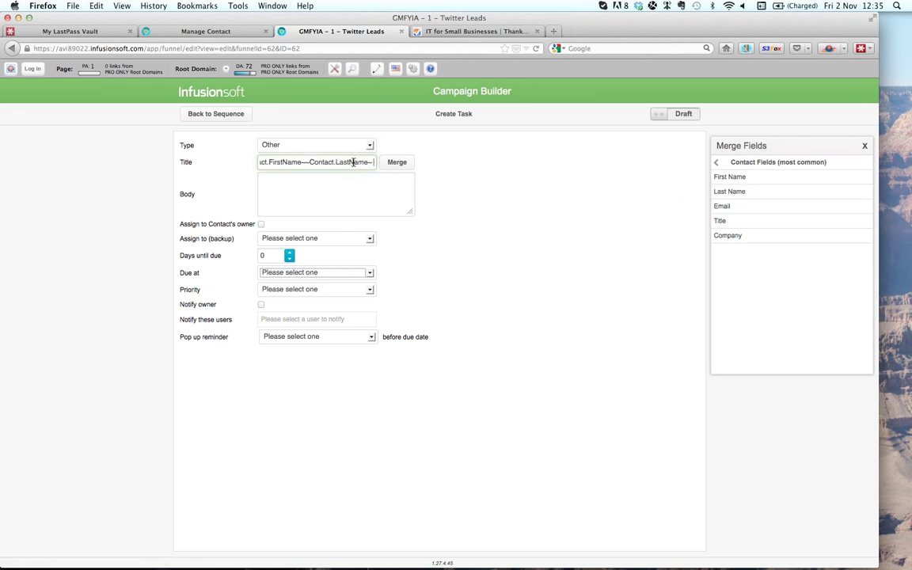
pyautogui.write('r')
pyautogui.click(330, 186)
pyautogui.write('Hey -')
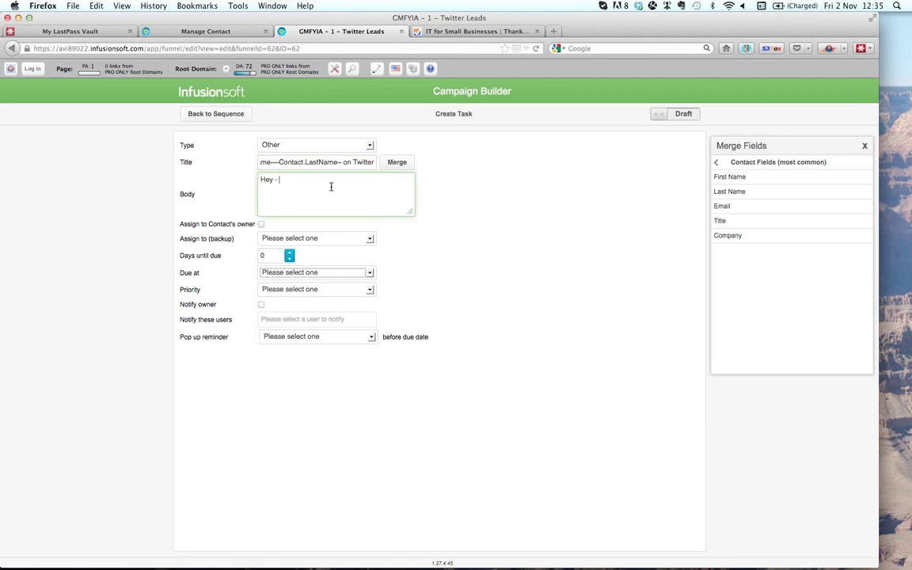
# - Insert the custom Twitter Handle merge field into the task body
pyautogui.click(720, 162)
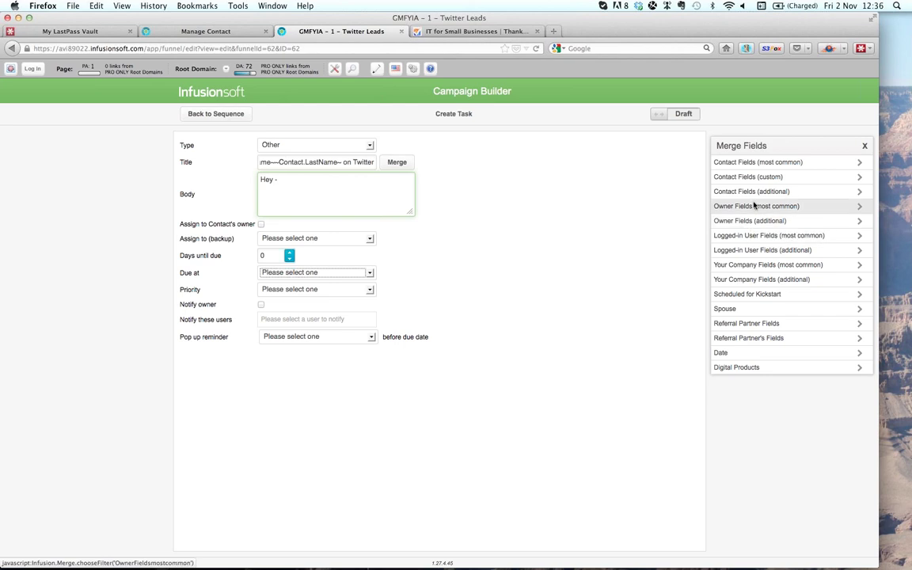
pyautogui.click(756, 195)
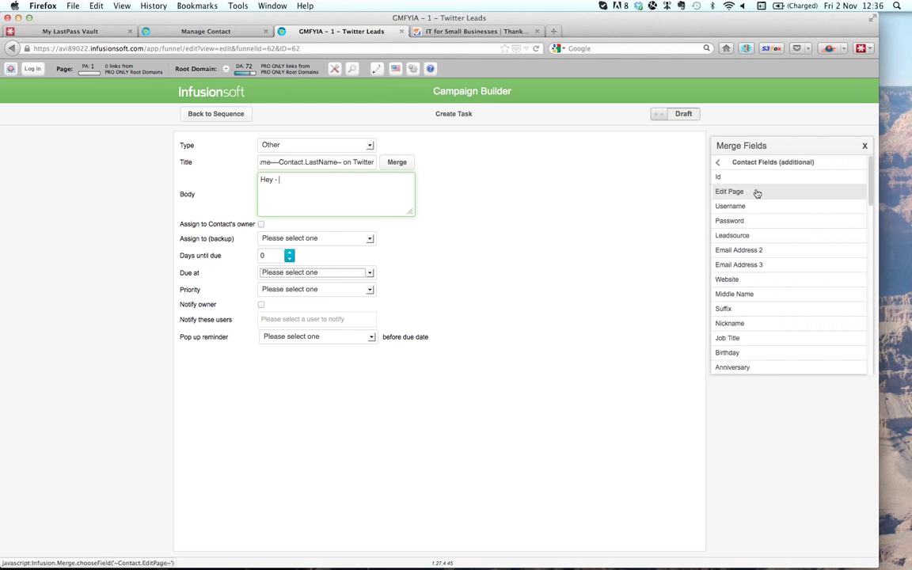
pyautogui.click(715, 162)
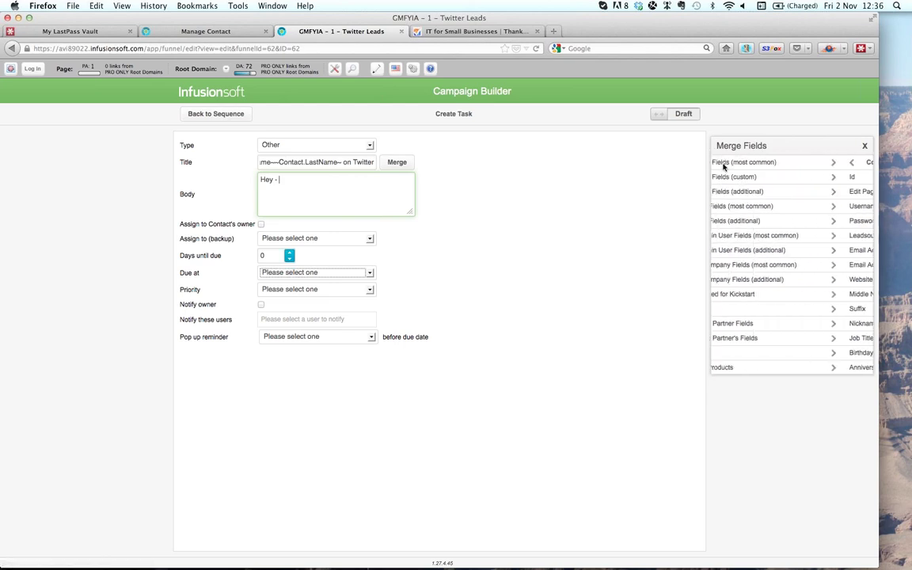
pyautogui.click(721, 178)
pyautogui.scroll(-3, 762, 293)
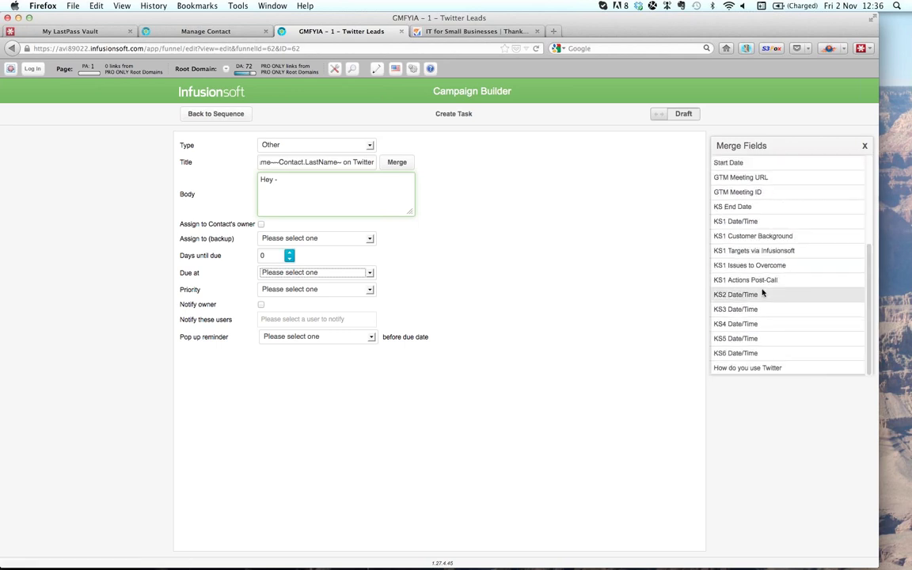
pyautogui.scroll(5, 762, 293)
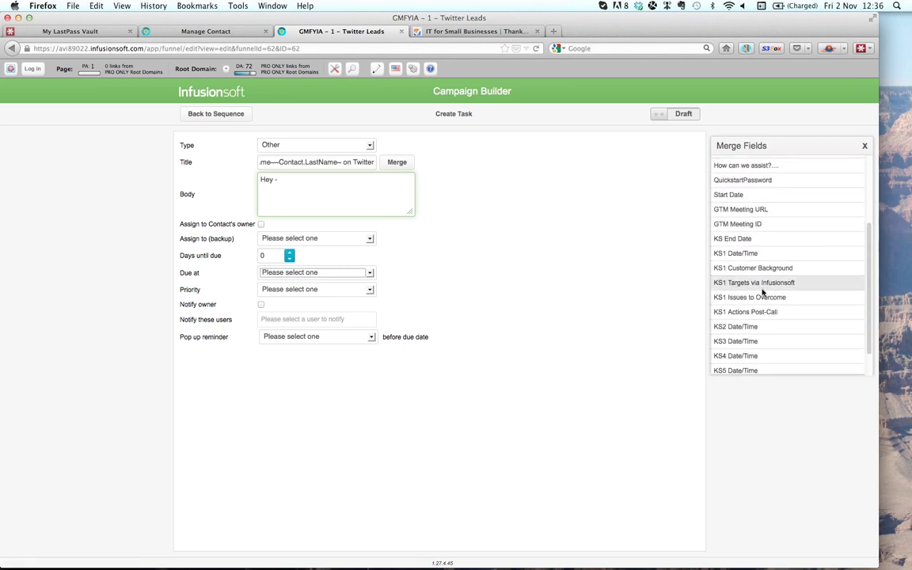
pyautogui.scroll(3, 762, 294)
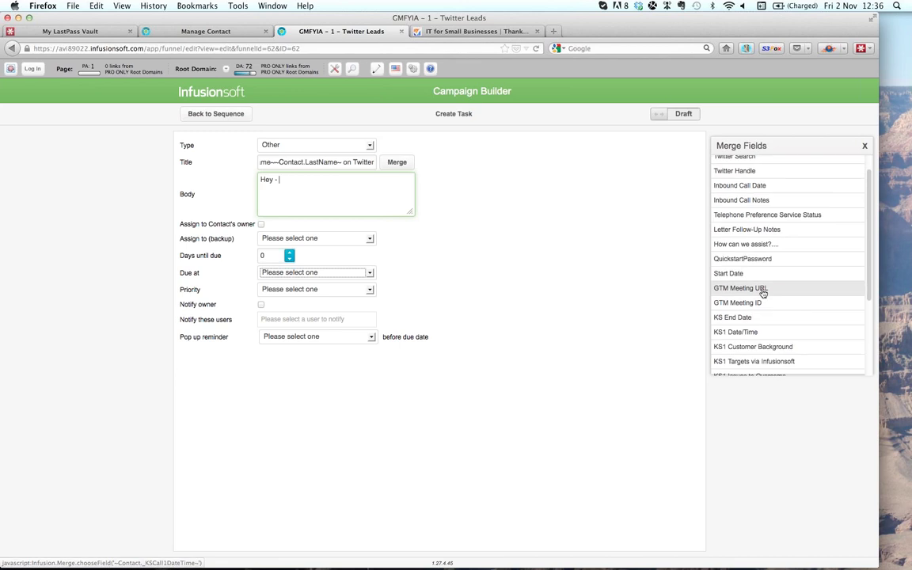
pyautogui.click(750, 176)
# - Add 'just signed up… Why don't you follow-them back????' and Twitter Search with '<- this was their interest area.'
pyautogui.write('just signed up to your email series')
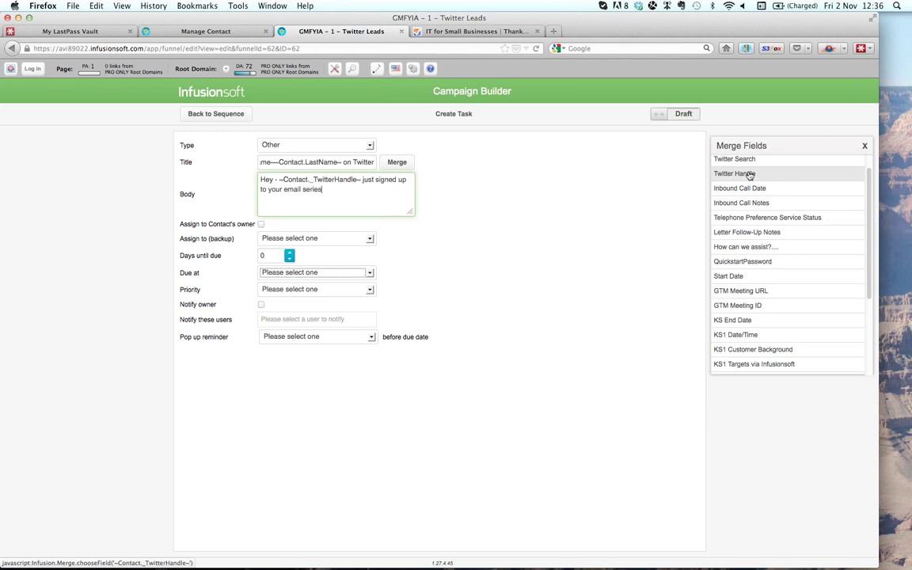
pyautogui.write(". Why don't you follw")
pyautogui.press('BackSpace')
pyautogui.press('BackSpace')
pyautogui.write('low-them ba')
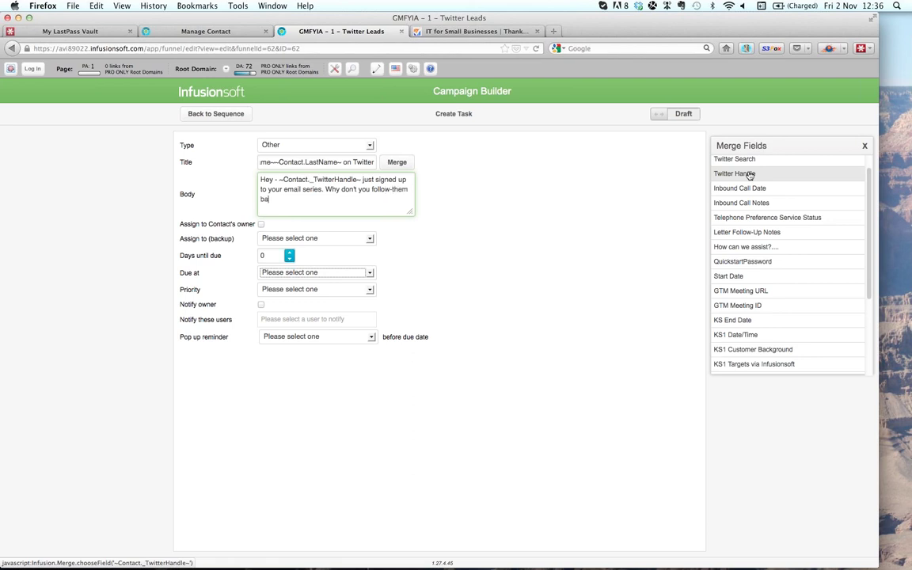
pyautogui.write('ck????')
pyautogui.scroll(1, 828, 207)
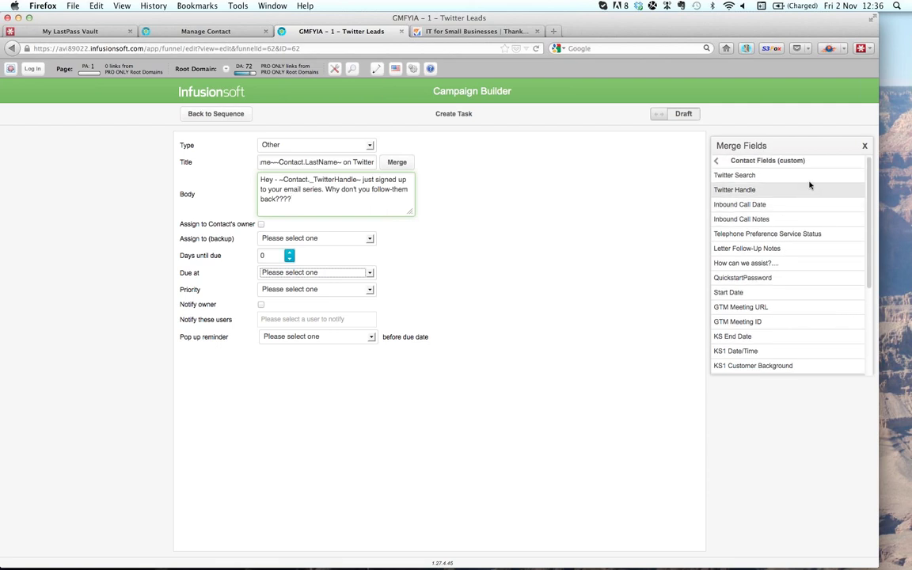
pyautogui.press('Return')
pyautogui.press('Return')
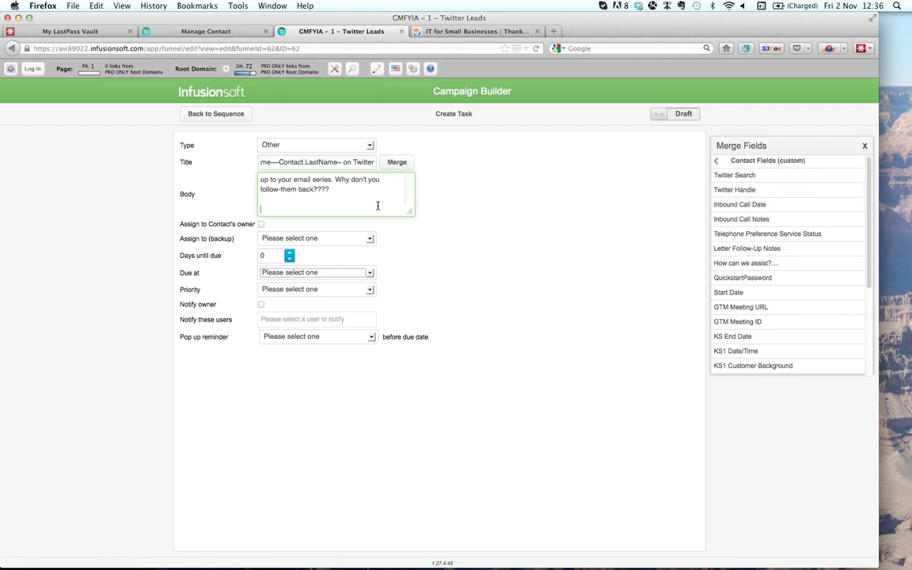
pyautogui.click(732, 176)
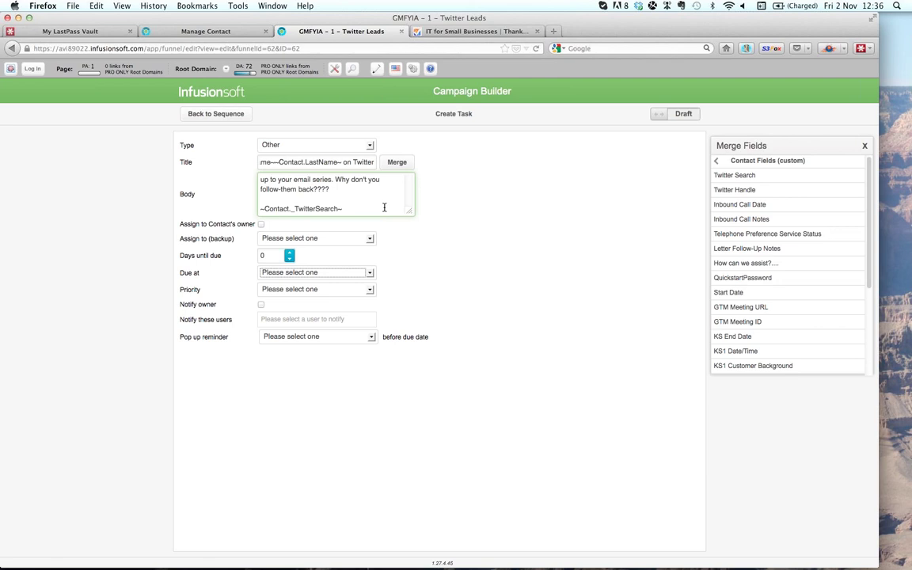
pyautogui.write('<- this was their intere')
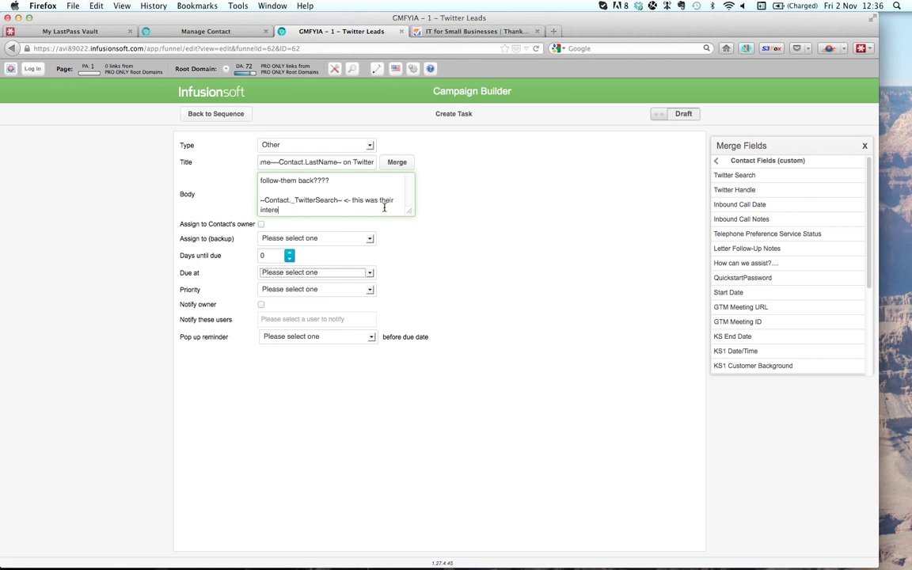
pyautogui.write('st area.')
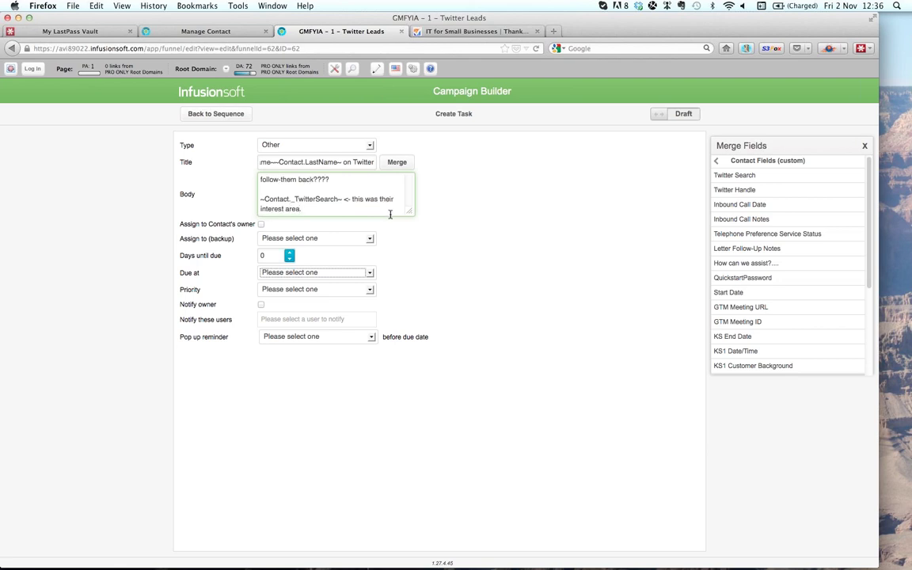
pyautogui.click(366, 240)
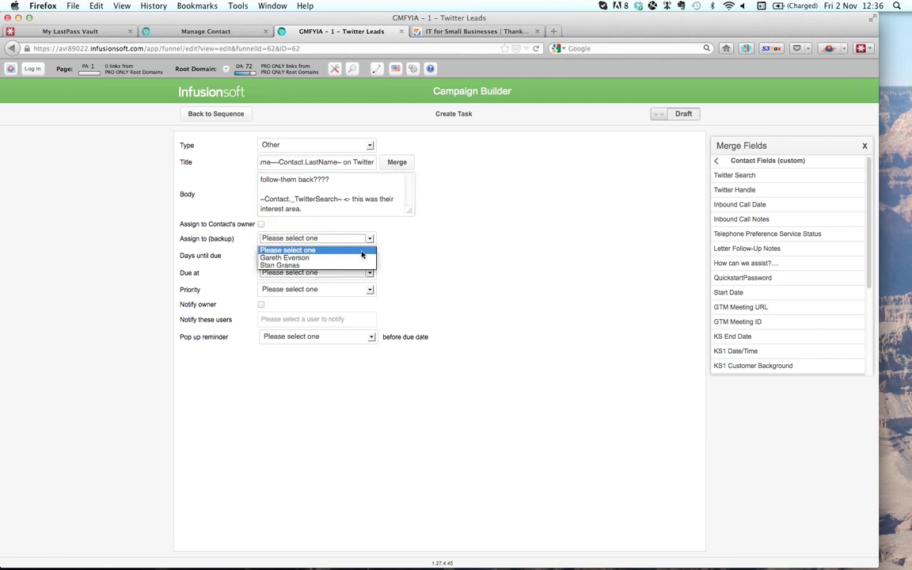
# - Assign the first listed user as backup, due 09:15 AM, priority 3. Non-Essential
pyautogui.click(365, 258)
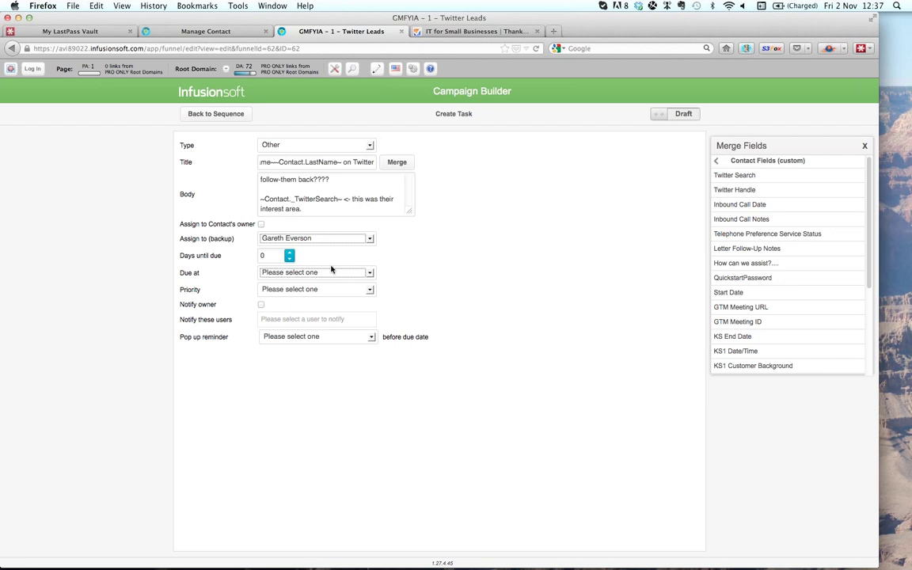
pyautogui.click(332, 272)
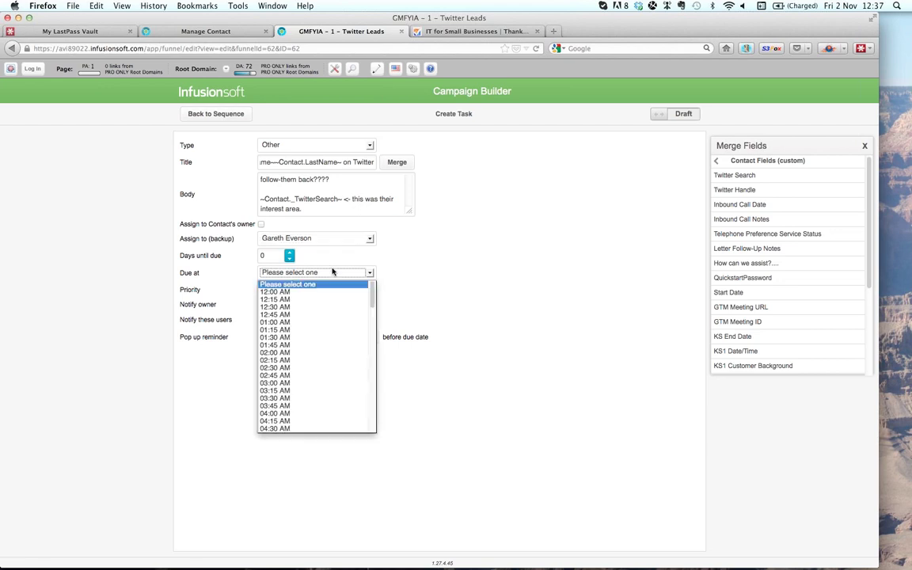
pyautogui.scroll(-10, 342, 361)
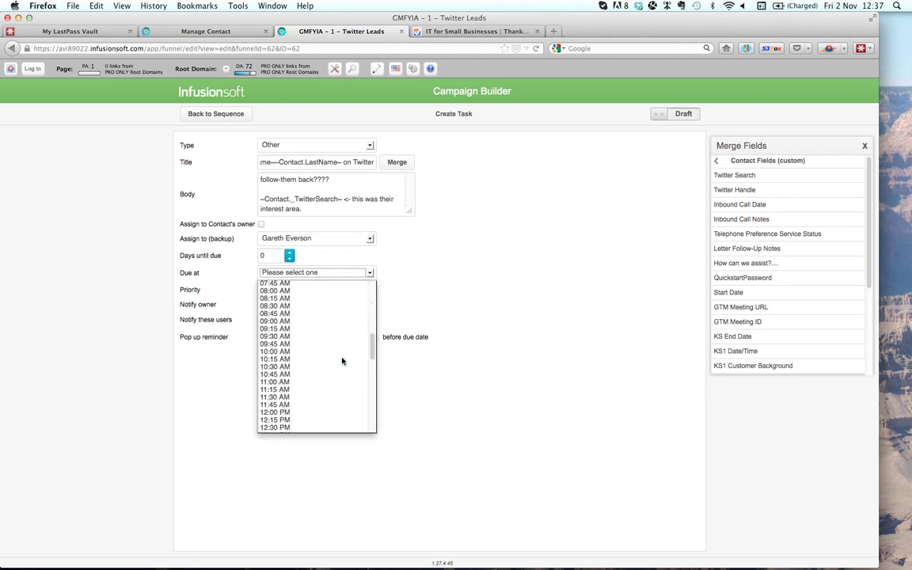
pyautogui.click(326, 331)
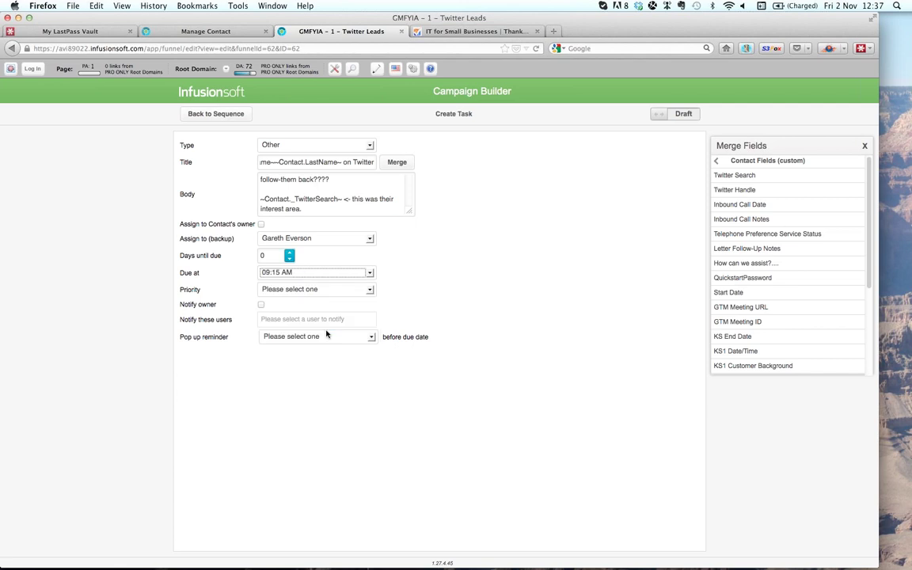
pyautogui.click(346, 289)
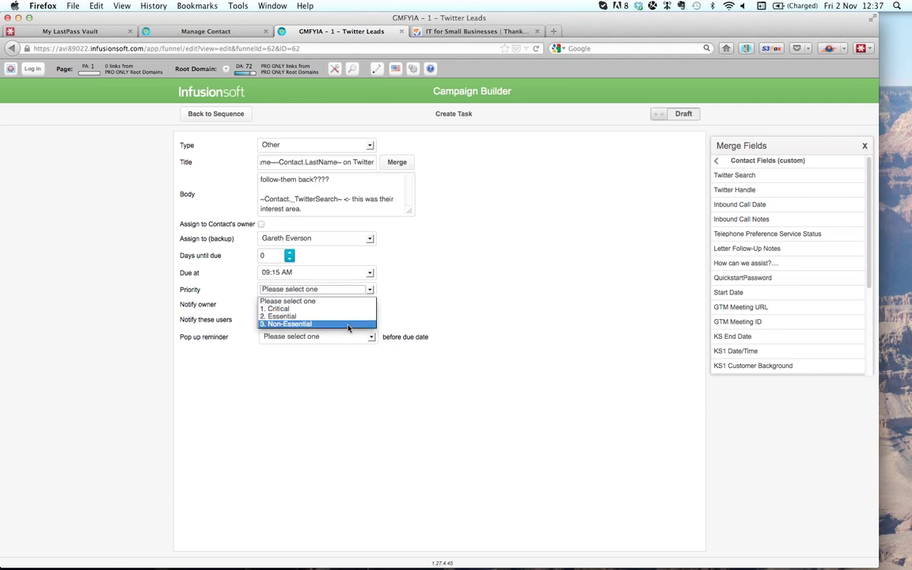
pyautogui.click(349, 326)
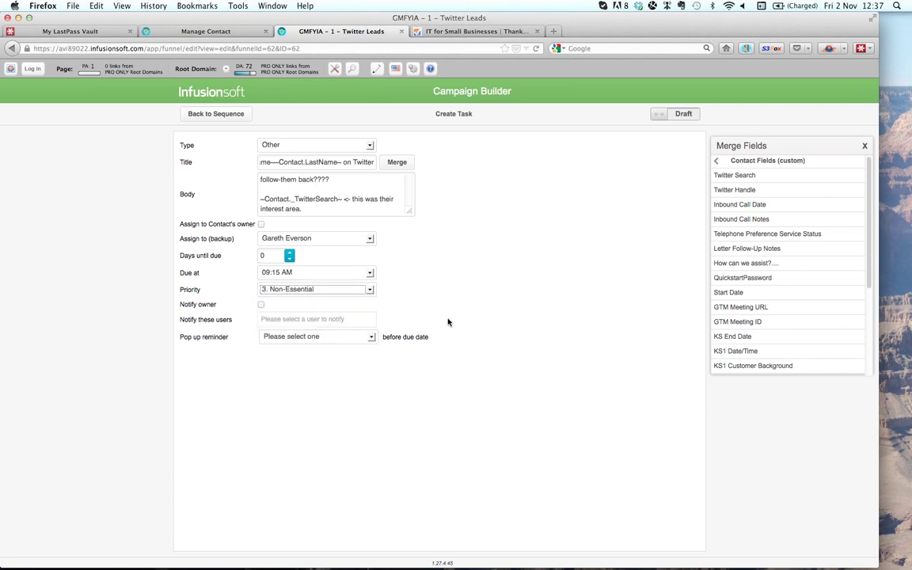
# - Turn on owner notification, add a 10-minute pop-up reminder, and mark the task Ready
pyautogui.click(262, 304)
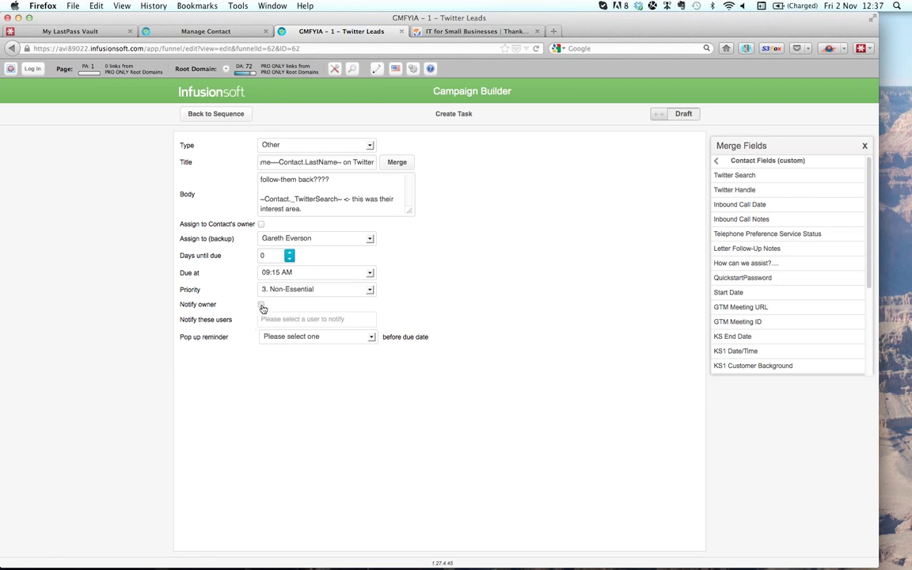
pyautogui.click(321, 338)
pyautogui.click(327, 367)
pyautogui.click(643, 116)
pyautogui.click(656, 115)
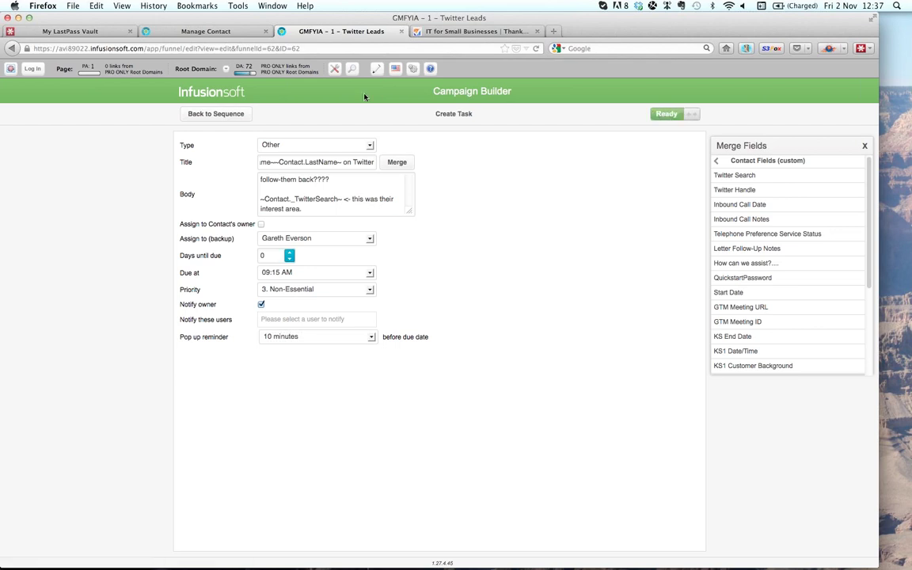
# - Return from the task to the sequence, then to the Twitter Leads campaign canvas
pyautogui.click(212, 115)
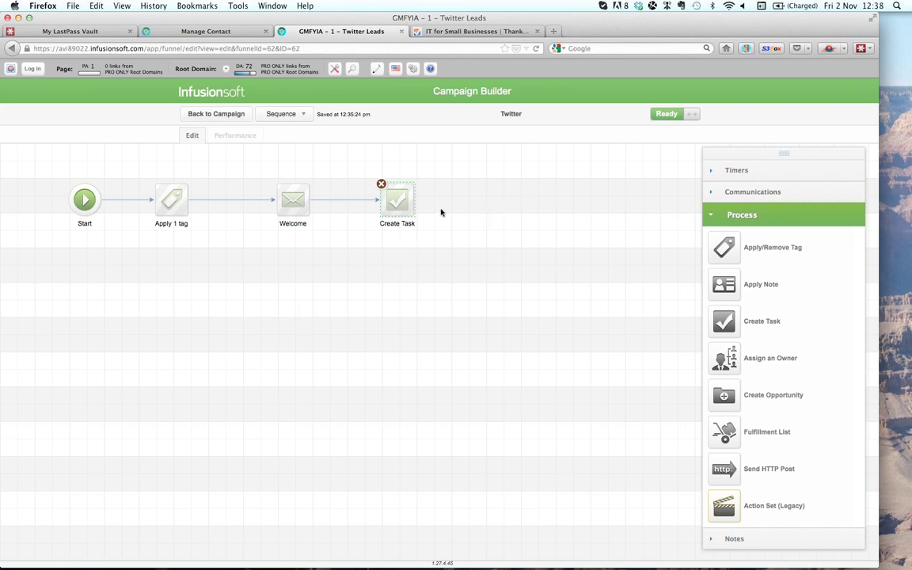
pyautogui.click(238, 116)
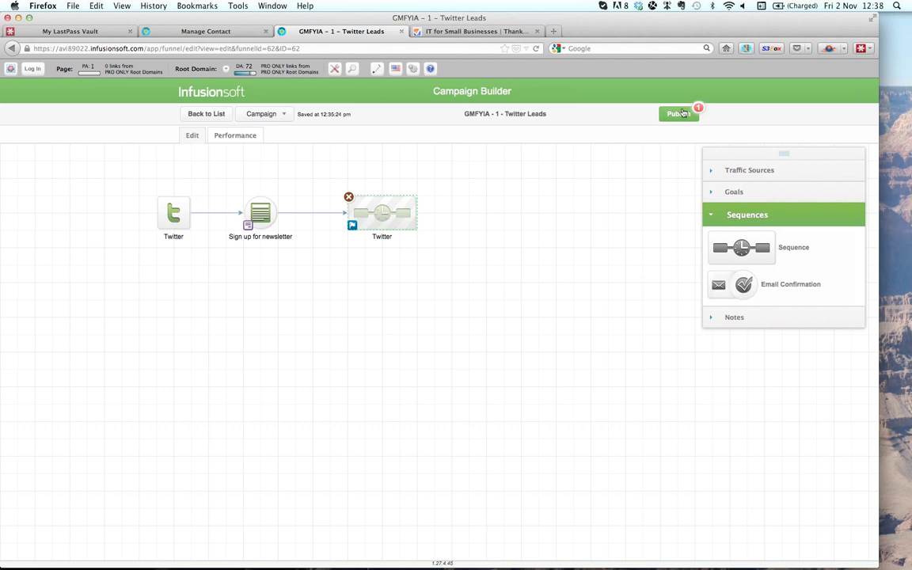
# - Publish the pending Twitter sequence change and go back to the Campaigns list
pyautogui.click(679, 113)
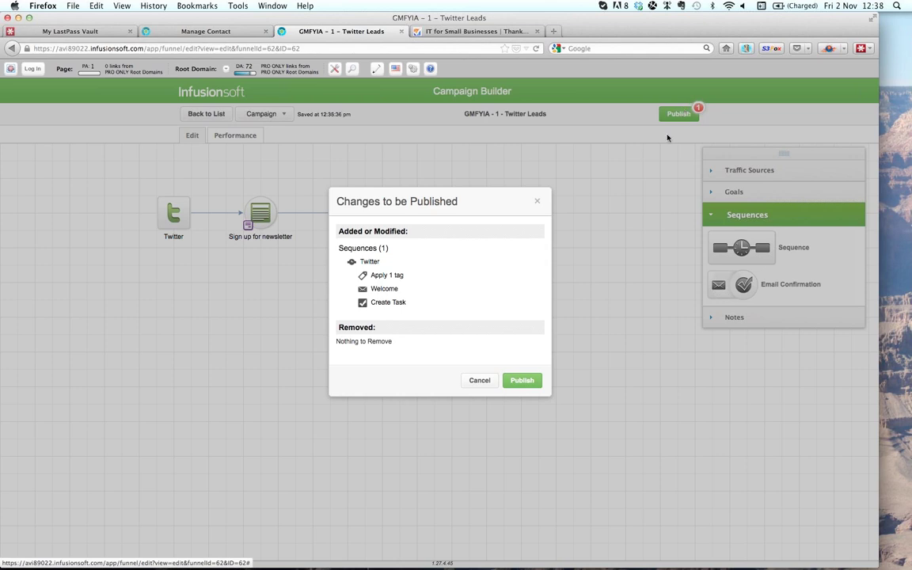
pyautogui.click(523, 381)
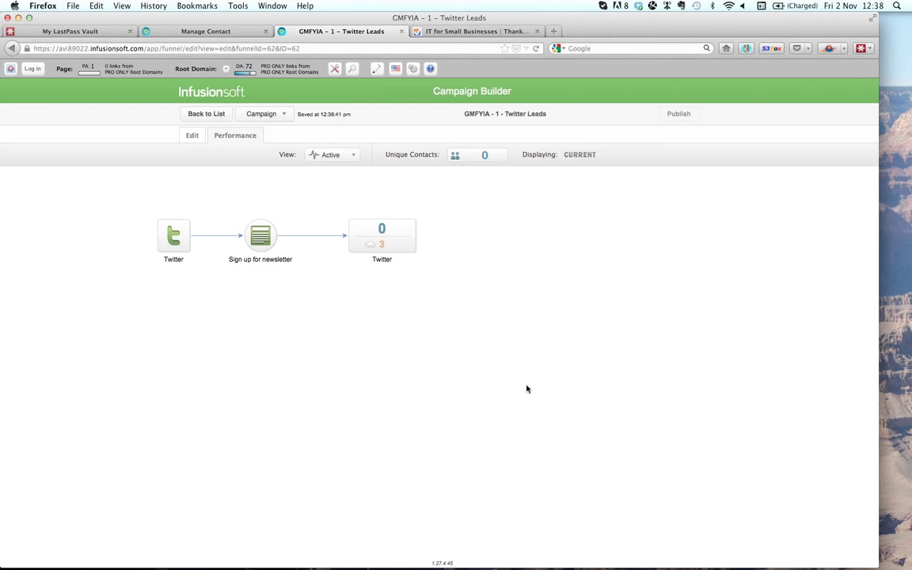
pyautogui.click(905, 44)
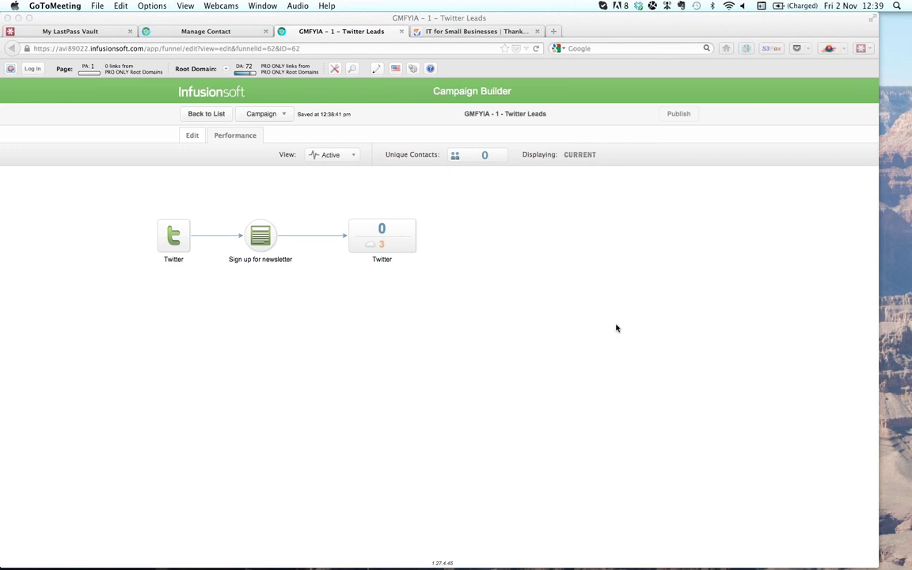
pyautogui.click(218, 116)
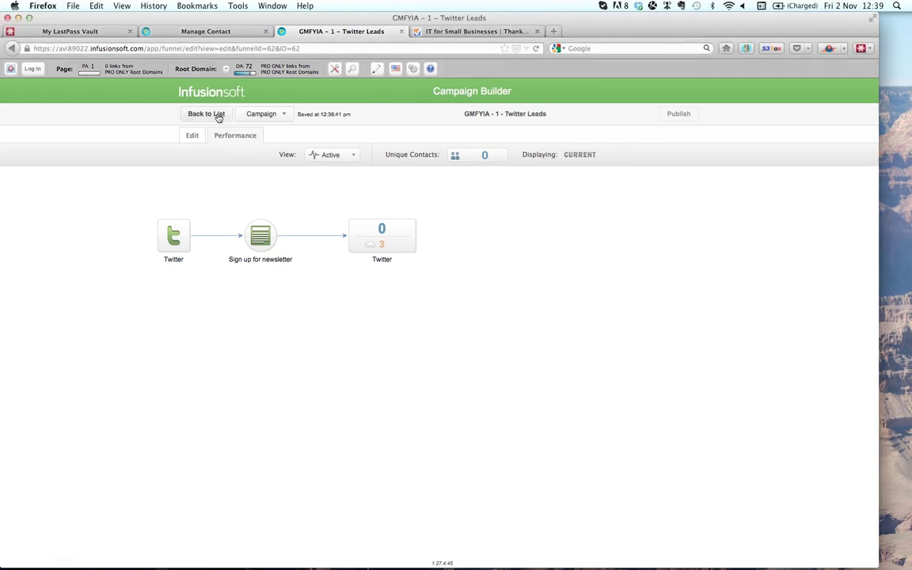
pyautogui.click(219, 115)
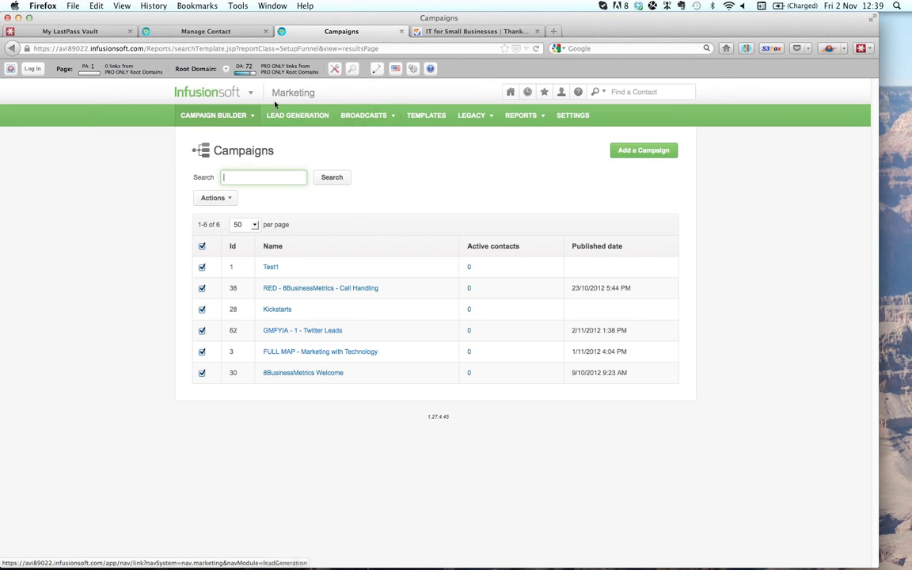
# - View the Thank You for Connecting on Twitter page, then return to the Campaigns list
pyautogui.click(449, 32)
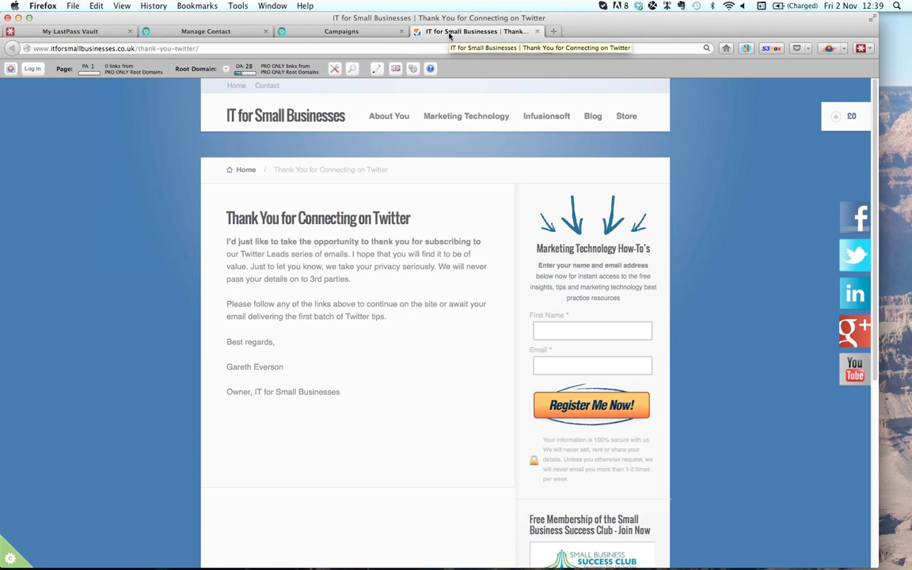
pyautogui.click(302, 32)
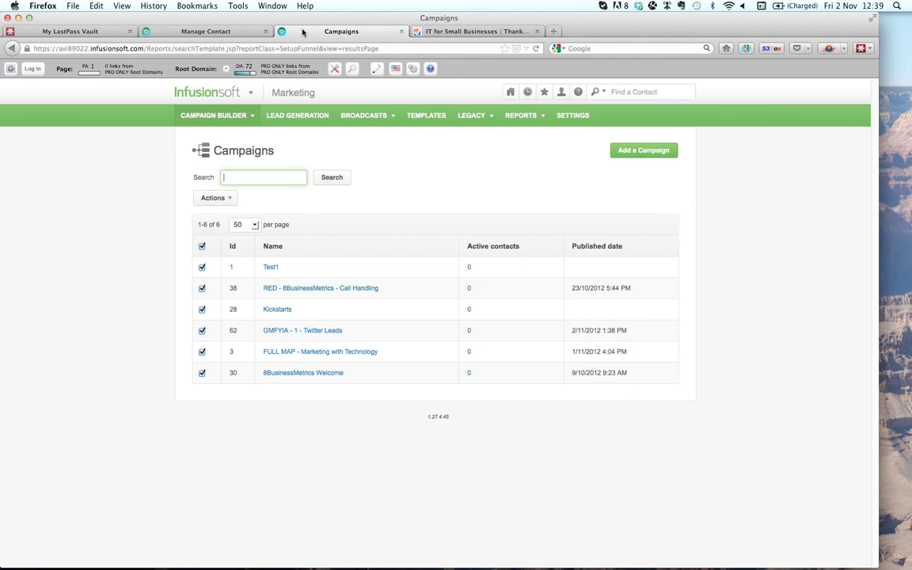
# - Open GMFYIA - 1 - Twitter Leads in edit mode and open its Twitter sequence
pyautogui.click(285, 331)
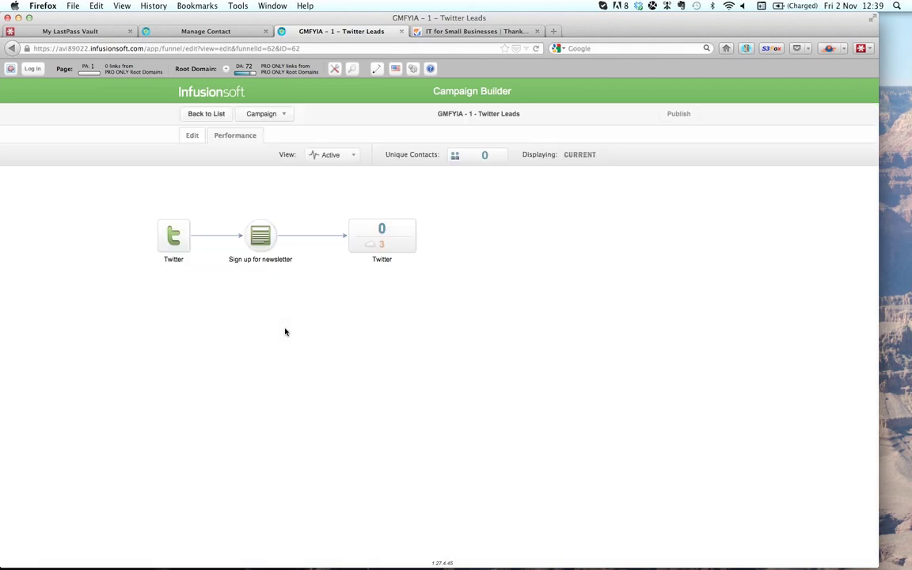
pyautogui.click(192, 136)
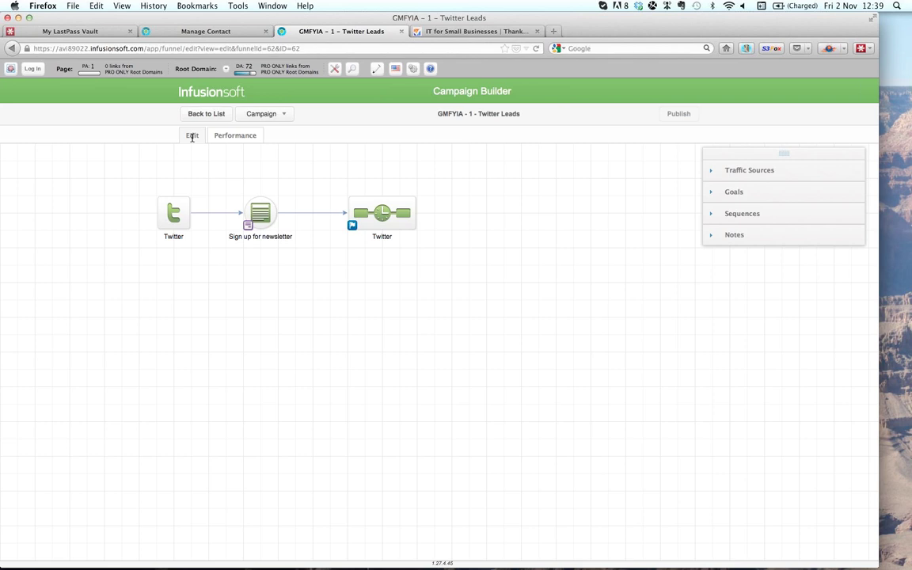
pyautogui.doubleClick(381, 215)
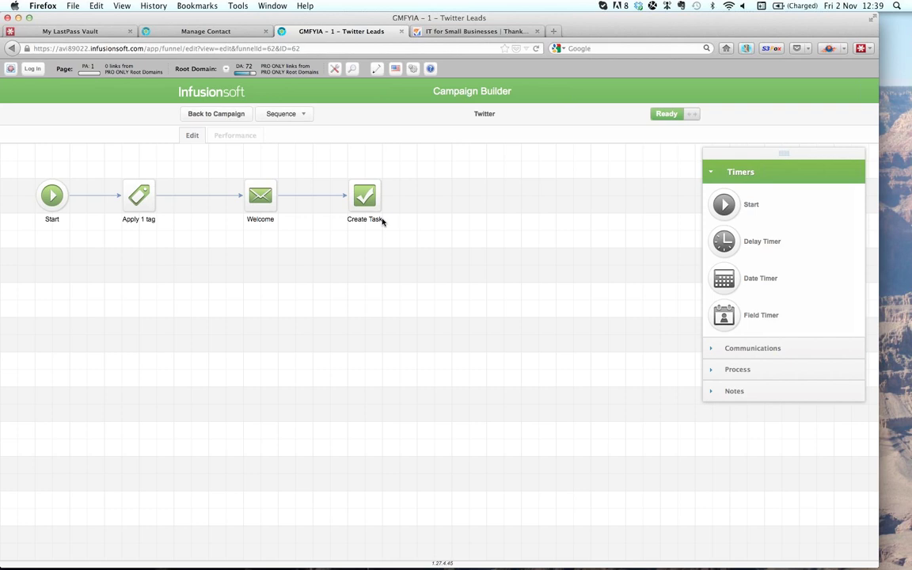
# - Open the Welcome email, review its Plain Text and HTML versions, and request raw HTML editing
pyautogui.doubleClick(261, 199)
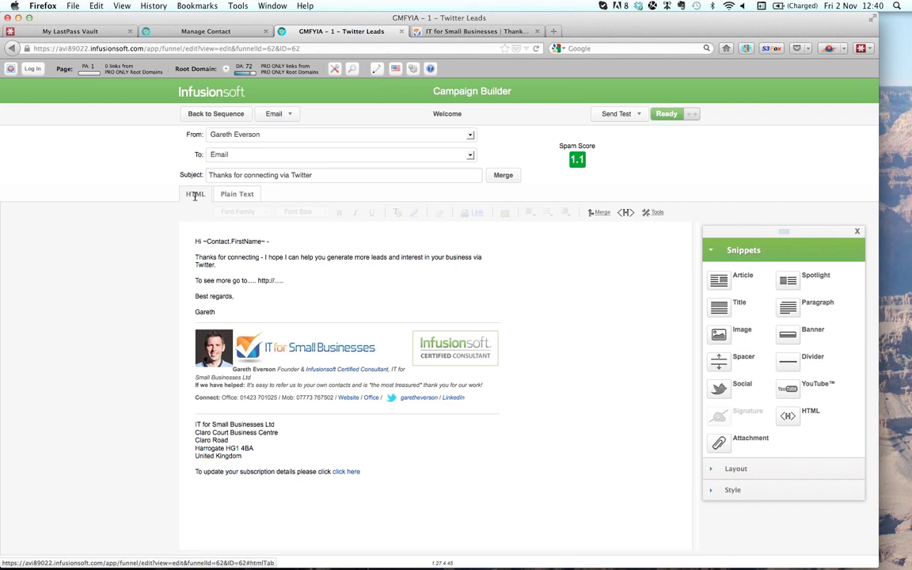
pyautogui.click(230, 194)
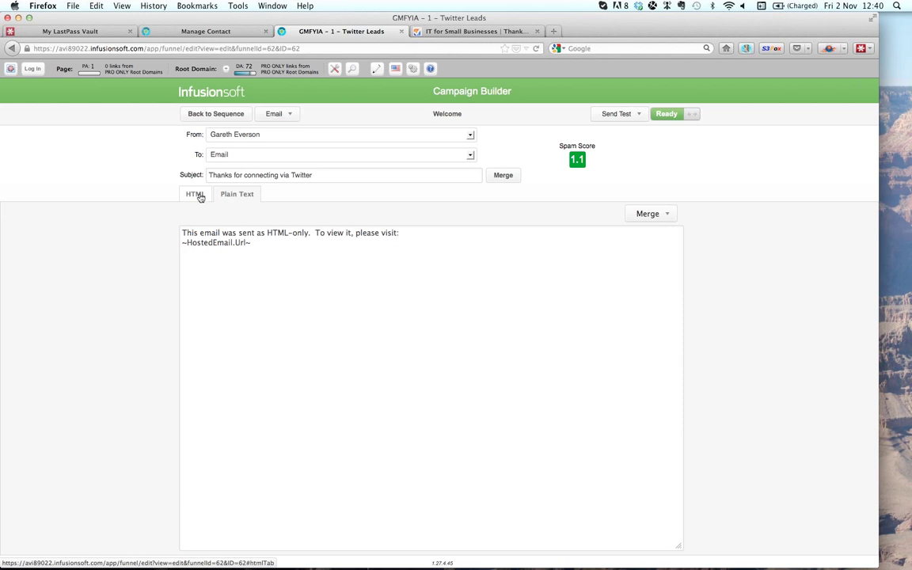
pyautogui.click(199, 196)
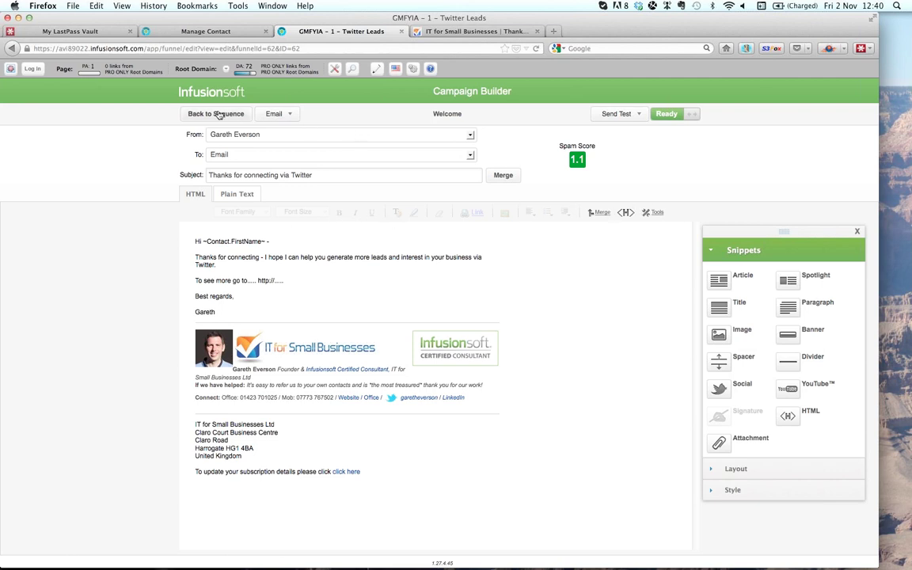
pyautogui.click(293, 114)
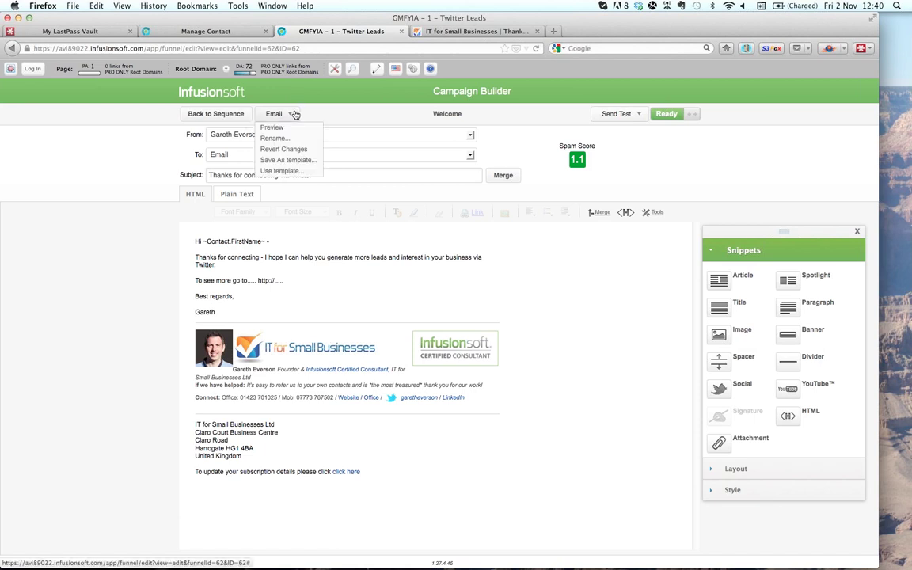
pyautogui.click(294, 114)
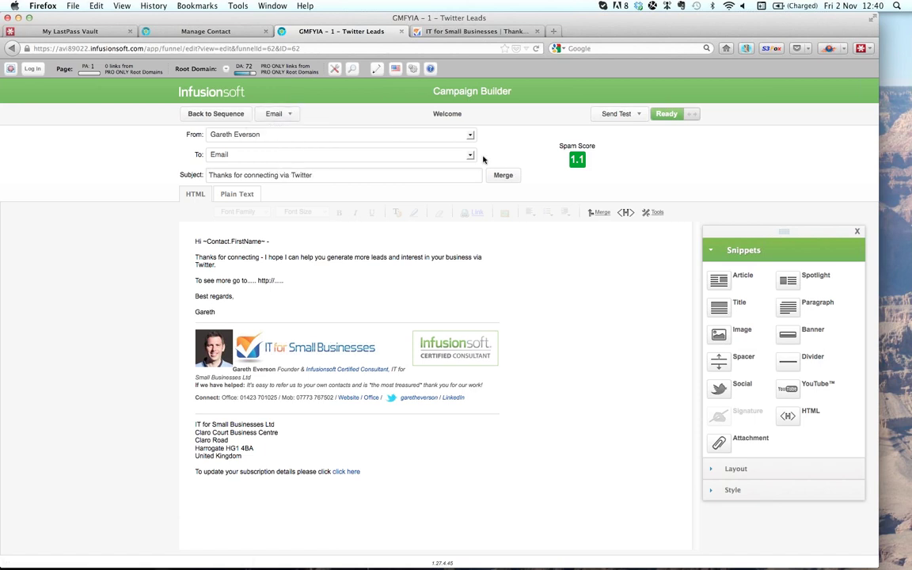
pyautogui.click(626, 213)
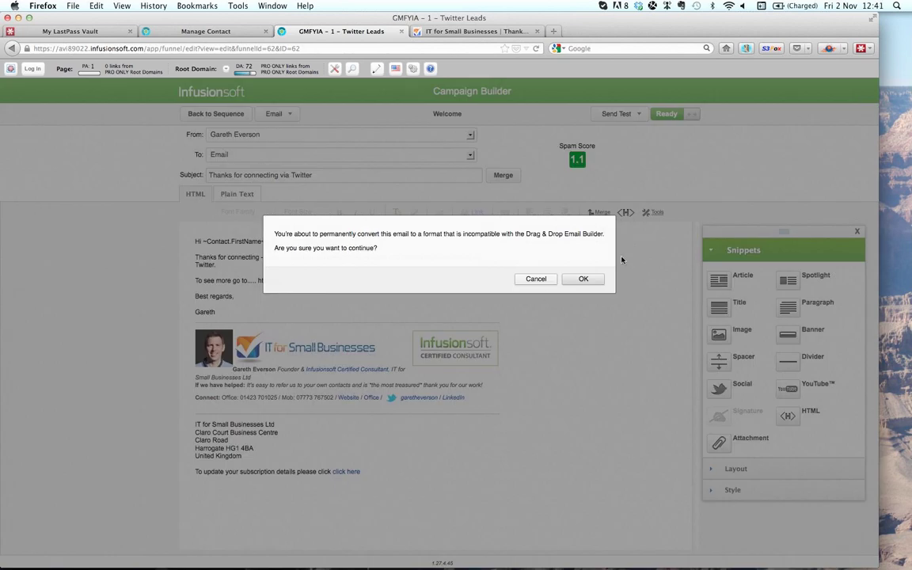
# - Convert the Welcome email to raw HTML, copy all its code, and switch to Chrome
pyautogui.click(536, 279)
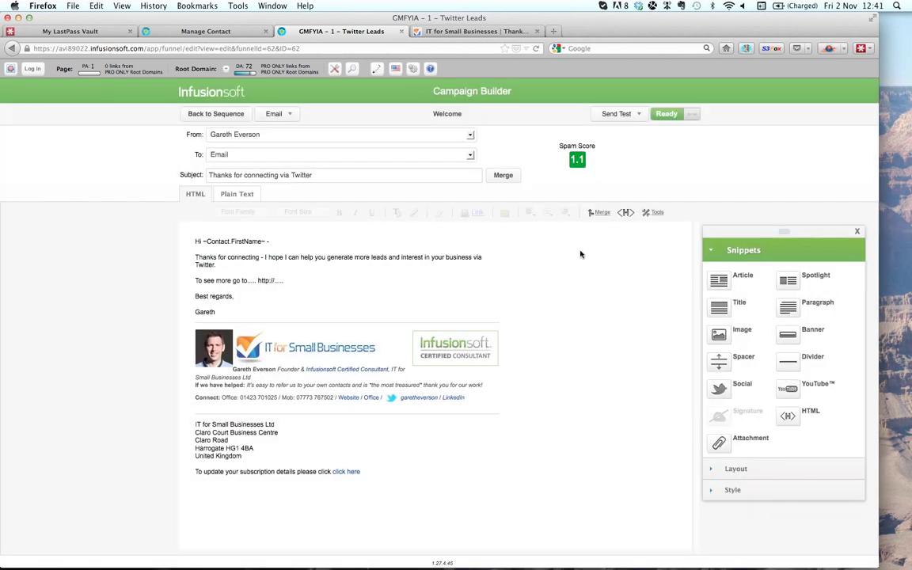
pyautogui.click(625, 214)
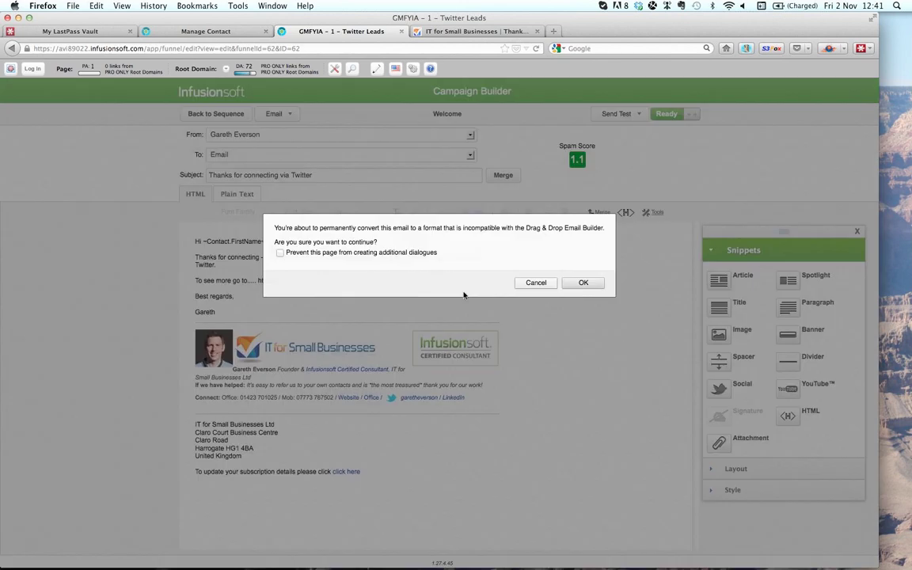
pyautogui.click(587, 283)
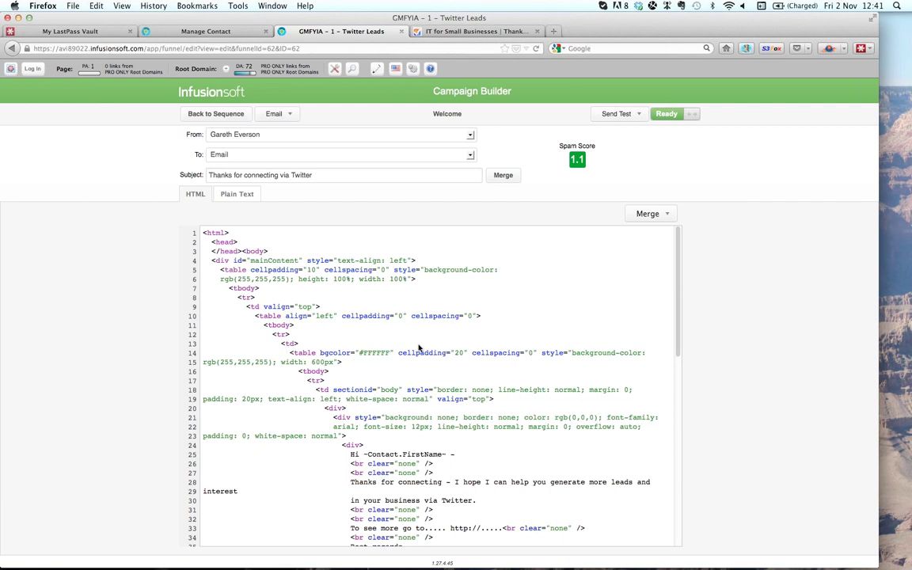
pyautogui.press('super+a')
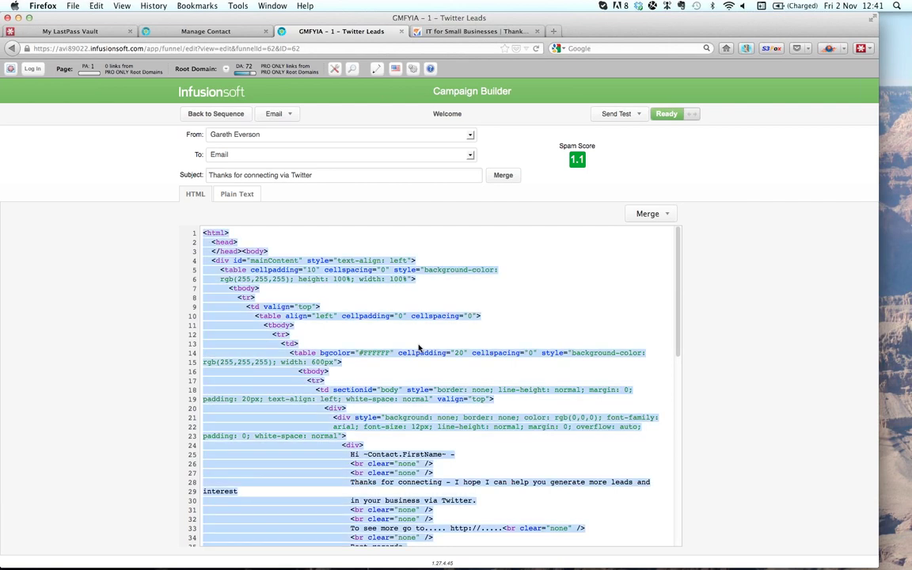
pyautogui.press('super+c')
pyautogui.press('super+Tab')
pyautogui.press('super+Tab')
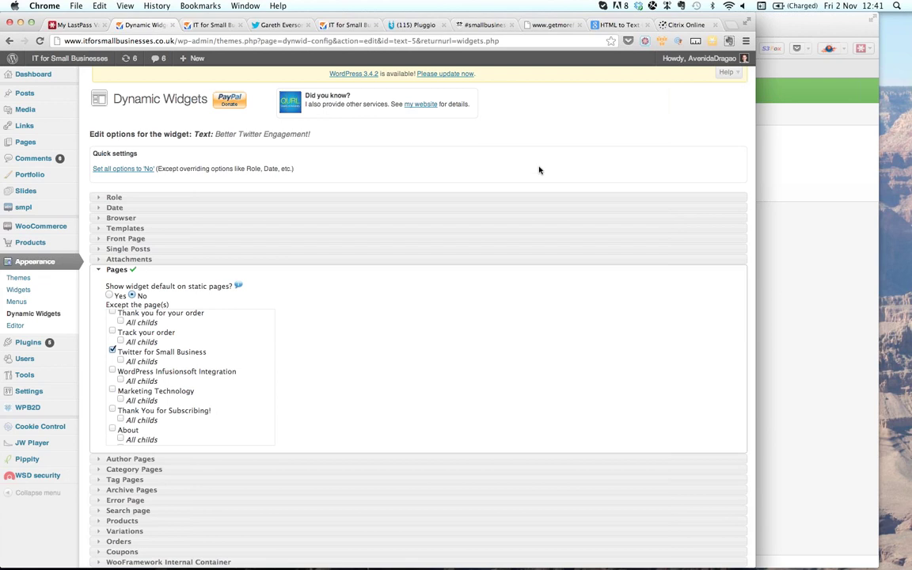
# - Search 'html to text email converter' in a new tab and open MailChimp Labs' converter
pyautogui.click(730, 25)
pyautogui.write('html')
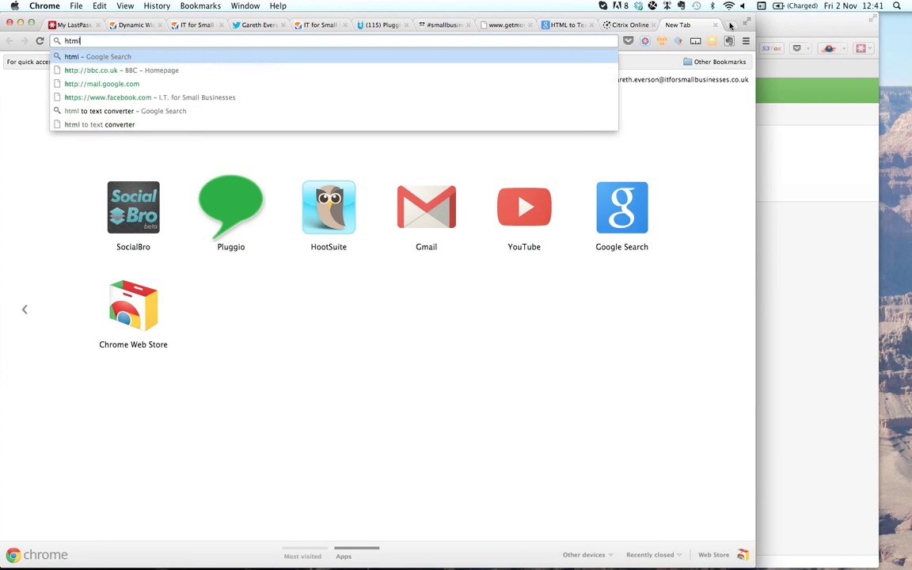
pyautogui.press('Down')
pyautogui.press('Left')
pyautogui.press('Left')
pyautogui.press('Left')
pyautogui.press('Left')
pyautogui.press('Left')
pyautogui.press('Left')
pyautogui.press('Left')
pyautogui.press('Left')
pyautogui.press('Left')
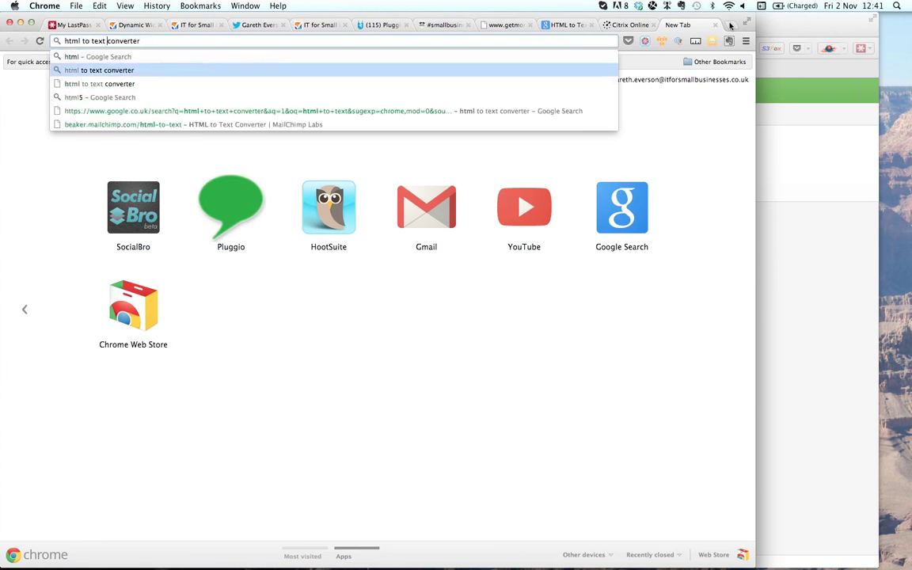
pyautogui.write('email')
pyautogui.press('Right')
pyautogui.press('Right')
pyautogui.press('Right')
pyautogui.press('Right')
pyautogui.press('Right')
pyautogui.press('Right')
pyautogui.press('Right')
pyautogui.press('Right')
pyautogui.press('Right')
pyautogui.press('Down')
pyautogui.press('BackSpace')
pyautogui.press('BackSpace')
pyautogui.press('BackSpace')
pyautogui.press('BackSpace')
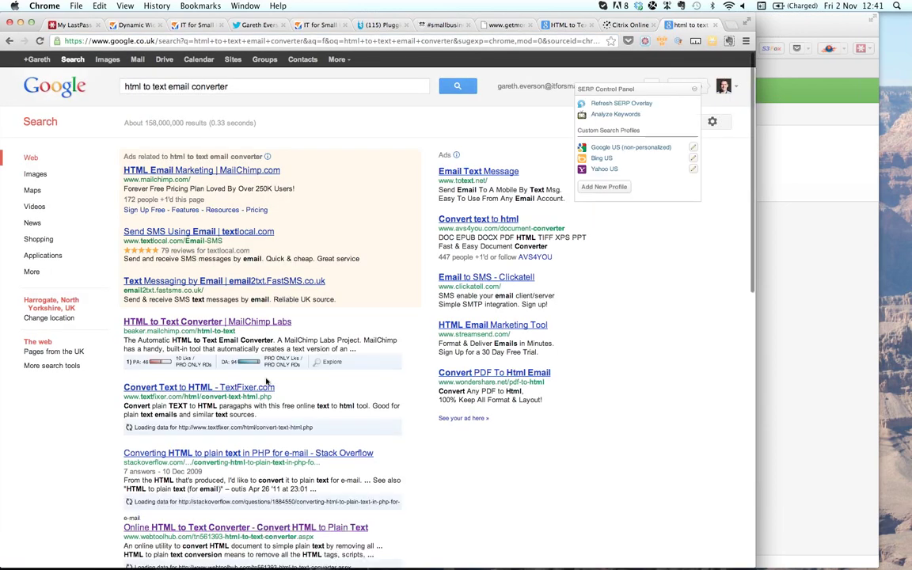
pyautogui.click(228, 323)
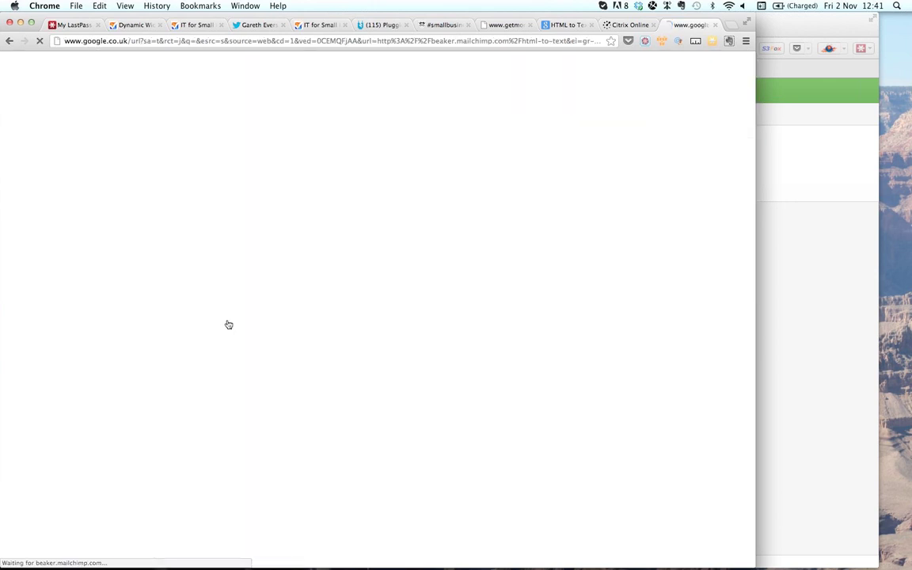
pyautogui.click(173, 270)
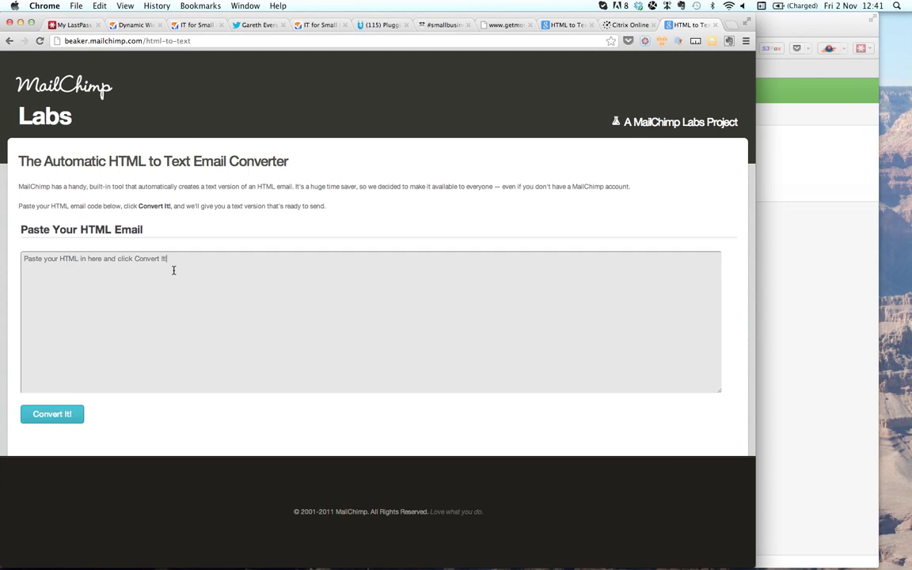
# - Replace the converter's sample text with the Welcome email's pasted HTML
pyautogui.press('BackSpace')
pyautogui.press('BackSpace')
pyautogui.press('BackSpace')
pyautogui.press('BackSpace')
pyautogui.press('BackSpace')
pyautogui.press('BackSpace')
pyautogui.press('BackSpace')
pyautogui.press('BackSpace')
pyautogui.press('BackSpace')
pyautogui.press('BackSpace')
pyautogui.press('BackSpace')
pyautogui.press('BackSpace')
pyautogui.press('BackSpace')
pyautogui.press('BackSpace')
pyautogui.press('BackSpace')
pyautogui.press('BackSpace')
pyautogui.press('BackSpace')
pyautogui.press('BackSpace')
pyautogui.press('BackSpace')
pyautogui.press('BackSpace')
pyautogui.press('BackSpace')
pyautogui.press('BackSpace')
pyautogui.press('BackSpace')
pyautogui.press('BackSpace')
pyautogui.press('BackSpace')
pyautogui.press('BackSpace')
pyautogui.press('BackSpace')
pyautogui.press('BackSpace')
pyautogui.press('BackSpace')
pyautogui.press('BackSpace')
pyautogui.press('BackSpace')
pyautogui.press('BackSpace')
pyautogui.press('BackSpace')
pyautogui.press('BackSpace')
pyautogui.press('BackSpace')
pyautogui.press('BackSpace')
pyautogui.press('BackSpace')
pyautogui.press('BackSpace')
pyautogui.press('BackSpace')
pyautogui.press('BackSpace')
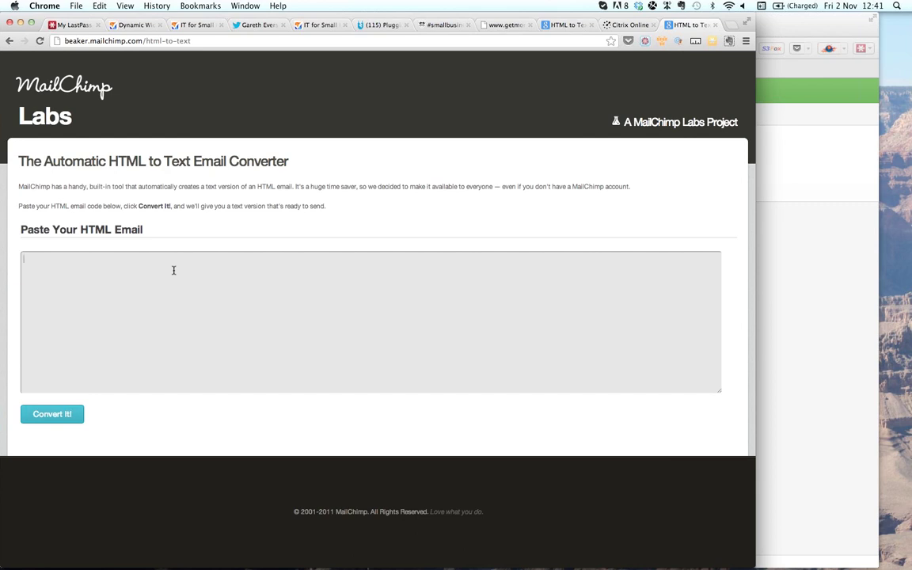
pyautogui.press('super+v')
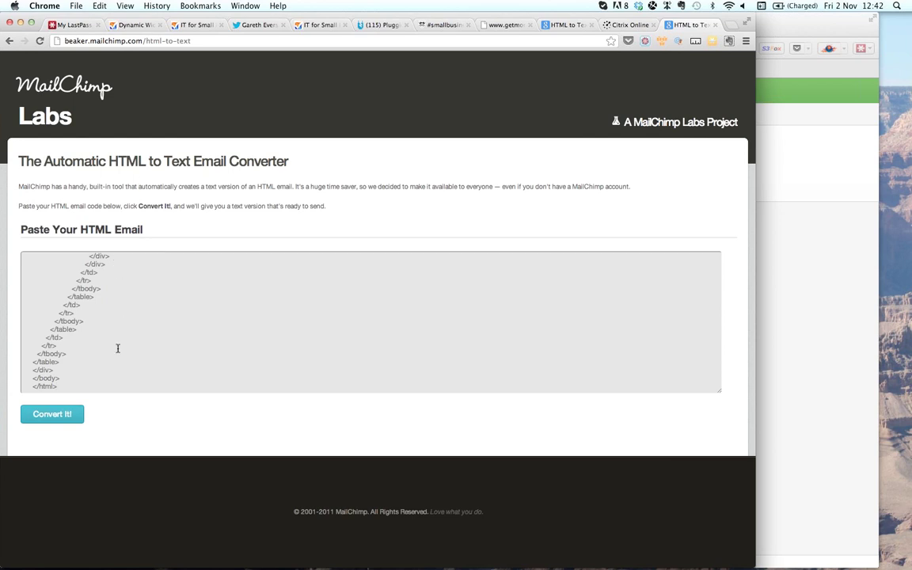
pyautogui.scroll(20, 114, 333)
pyautogui.scroll(-20, 115, 332)
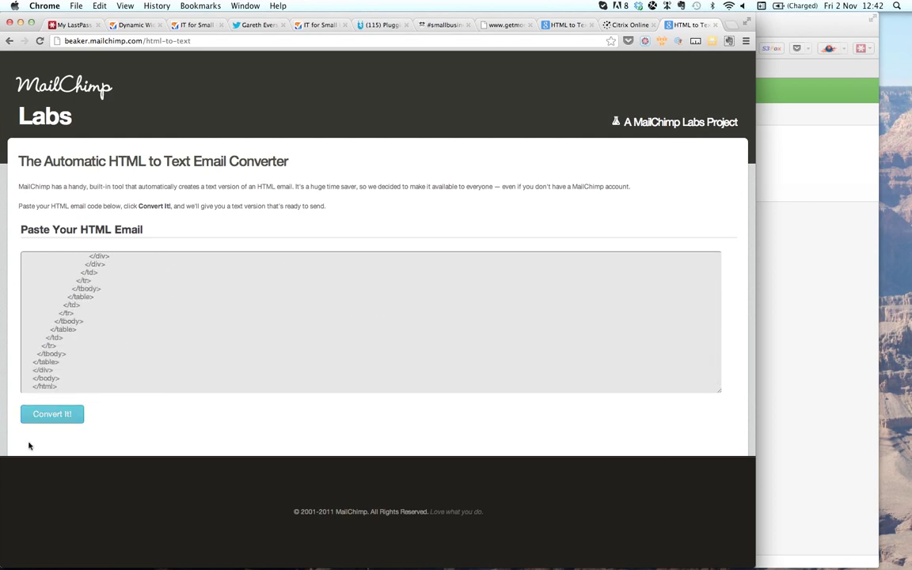
# - Convert the HTML and take the text-only result, from greeting to address block, back to Infusionsoft
pyautogui.click(48, 419)
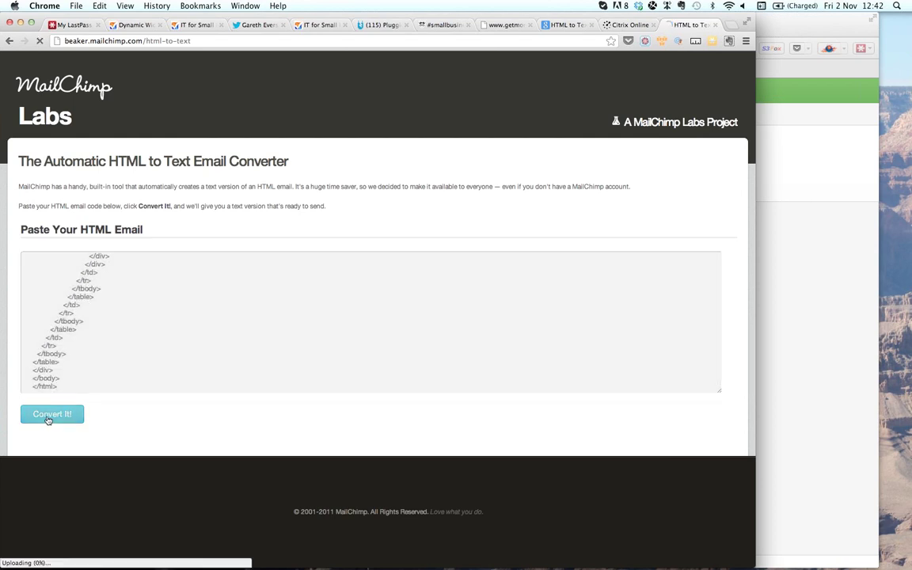
pyautogui.scroll(-2, 164, 458)
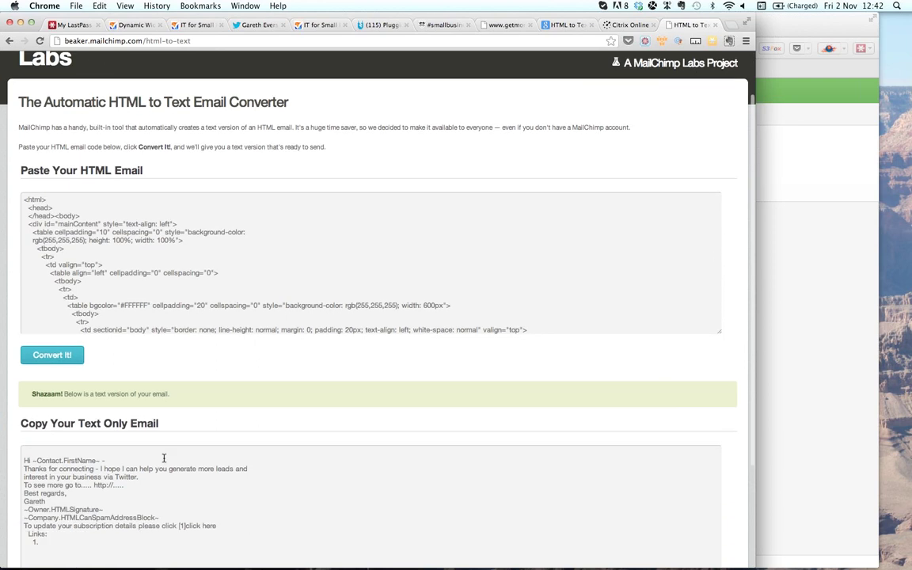
pyautogui.scroll(-1, 164, 457)
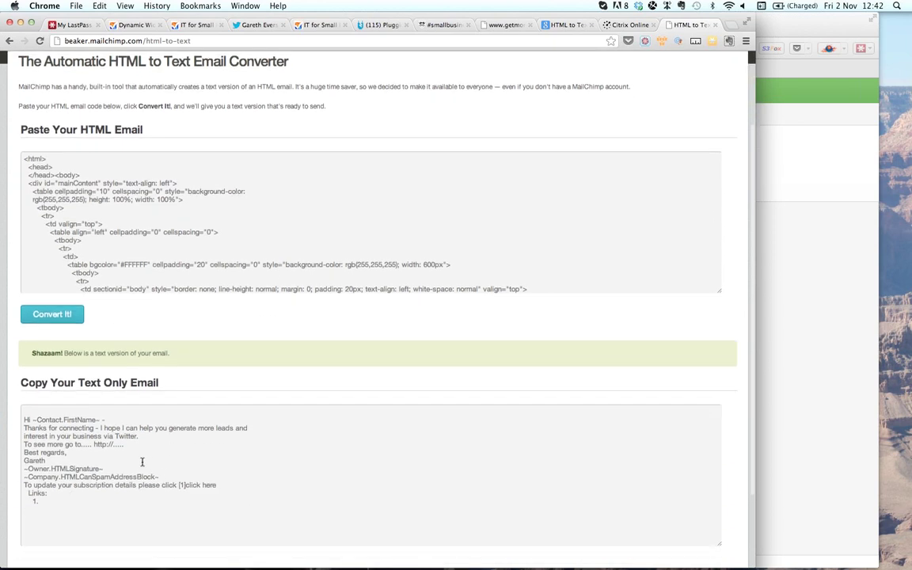
pyautogui.moveTo(169, 478); pyautogui.dragTo(24, 420)
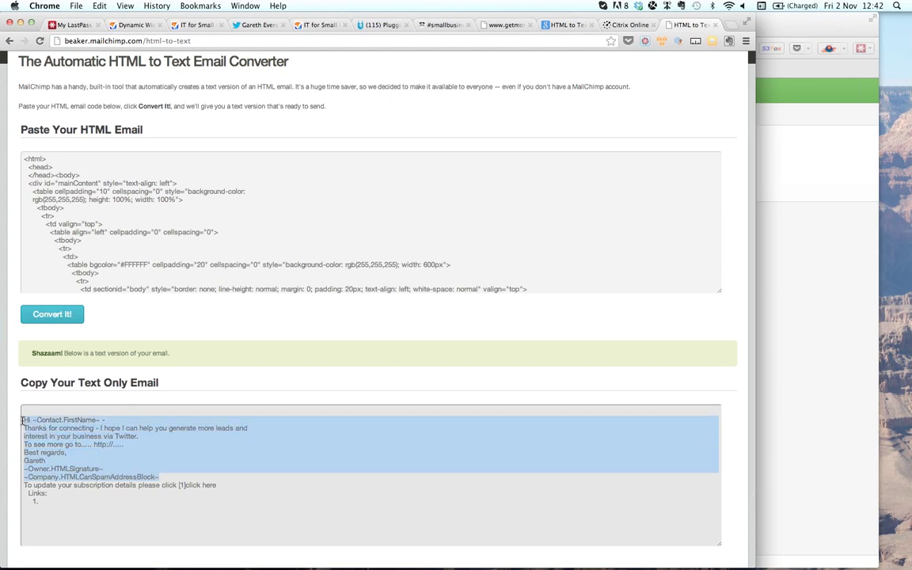
pyautogui.press('super+Tab')
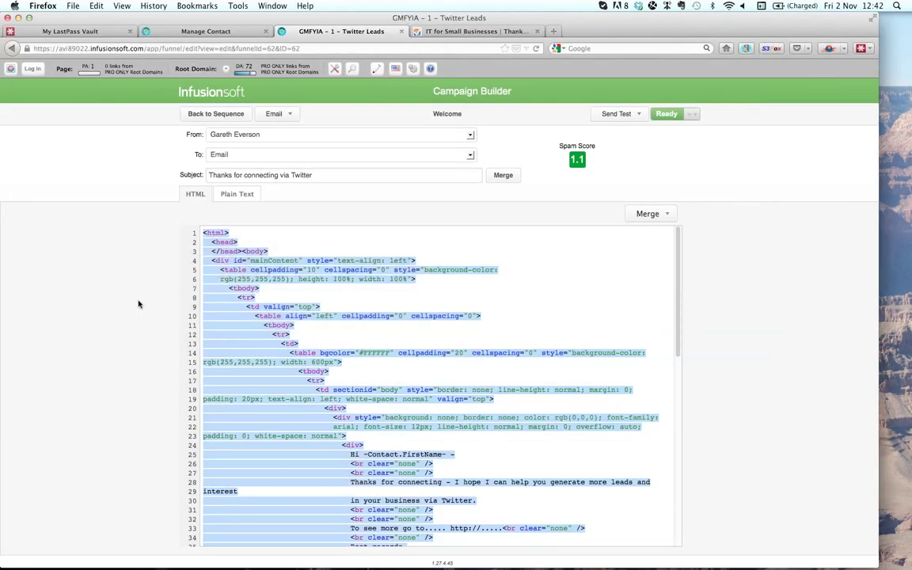
# - Paste the converted text at the top of the Welcome email's Plain Text version
pyautogui.click(240, 196)
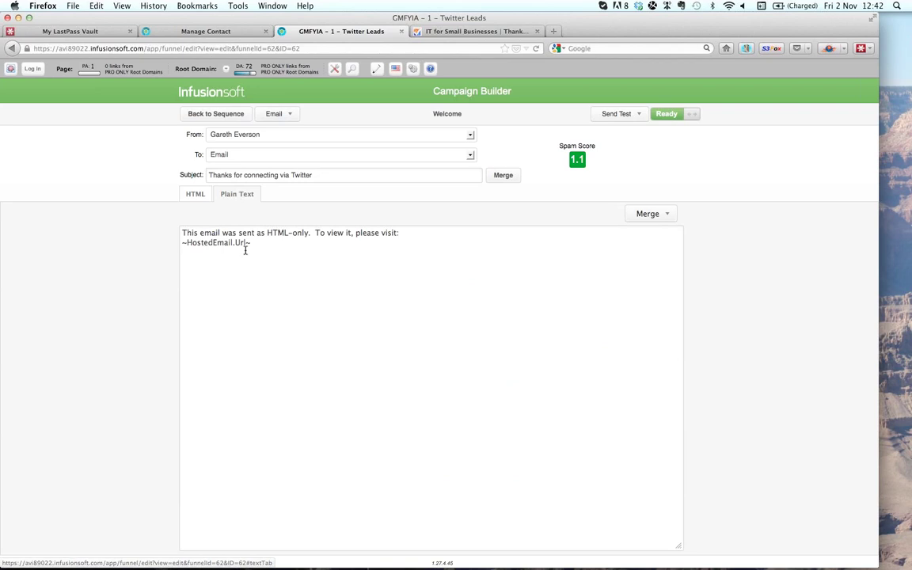
pyautogui.click(183, 232)
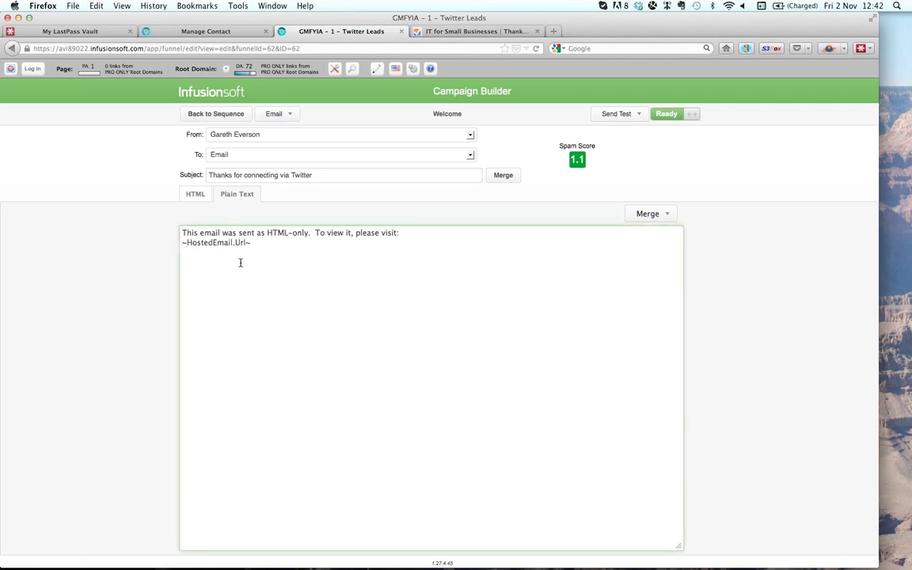
pyautogui.press('Return')
pyautogui.press('Return')
pyautogui.press('Up')
pyautogui.press('Up')
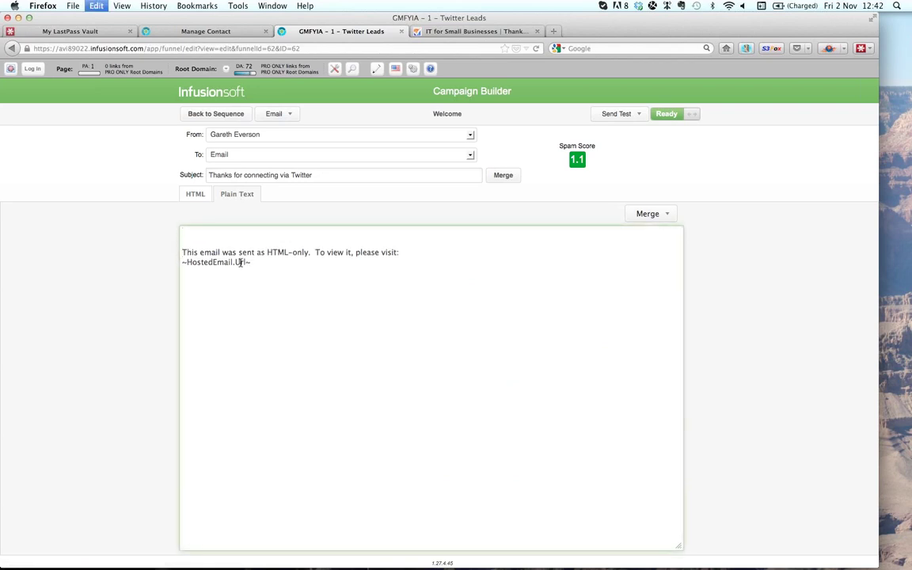
pyautogui.write('Hi ~Contact.FirstName~ - Thanks for connecting - I hope I can help you generate more leads and interest in your business via Twitter. To see more go to..... http://..... Best regards, Gareth ~Owner.HTMLSignature~ ~Company.HTMLCanSpamAddressBlock~')
# - Delete the HTML-only notice lines and add blank lines between the paragraphs and signature
pyautogui.press('Down')
pyautogui.press('Down')
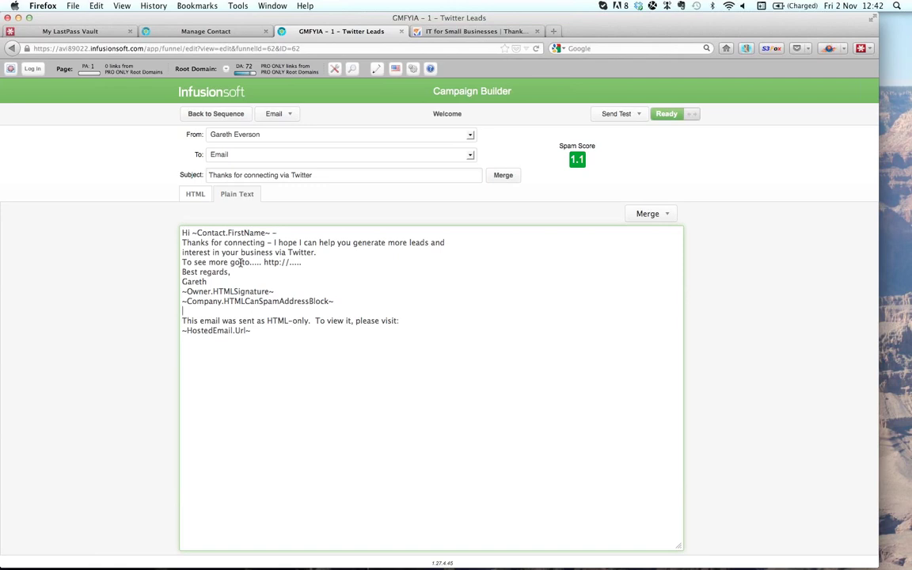
pyautogui.hotkey('shift', 'Down')
pyautogui.hotkey('shift', 'Down')
pyautogui.press('BackSpace')
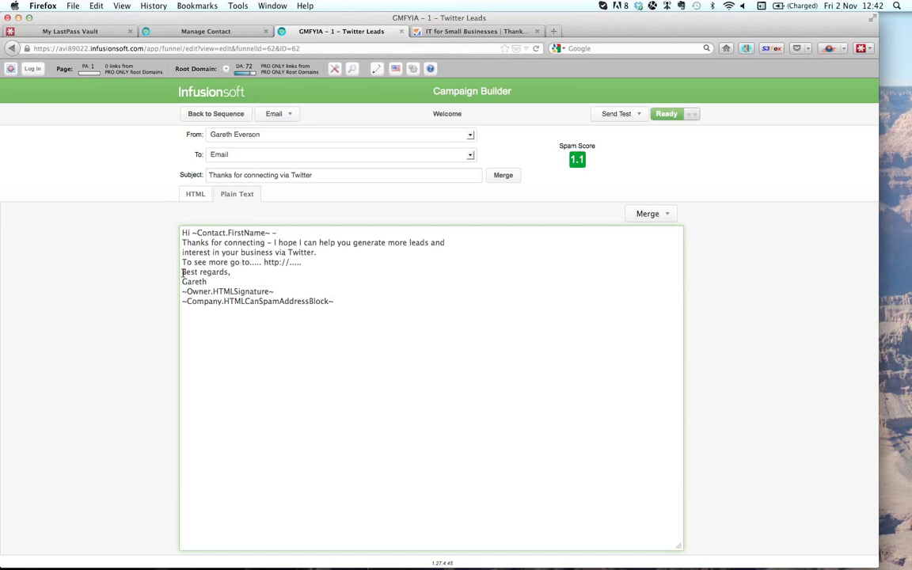
pyautogui.press('Return')
pyautogui.press('Down')
pyautogui.press('Down')
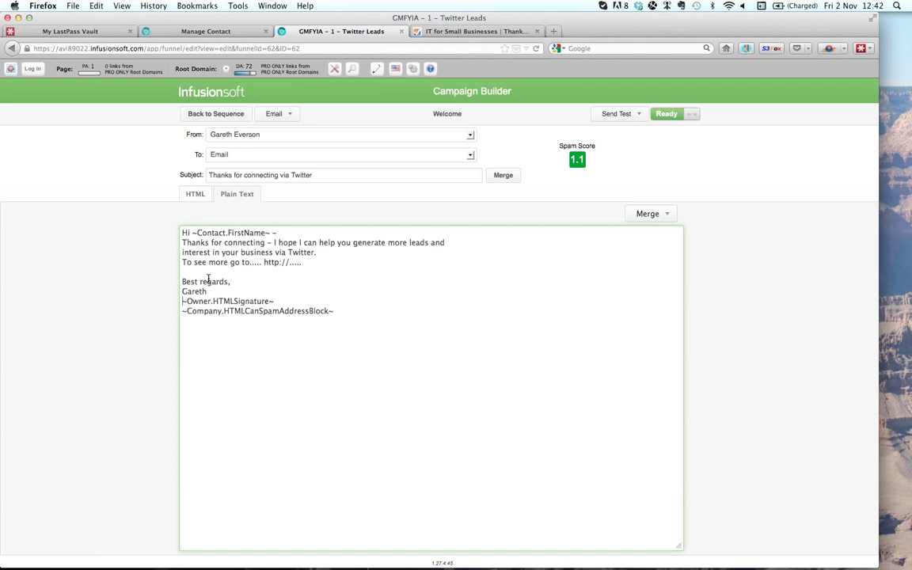
pyautogui.press('Return')
pyautogui.click(183, 242)
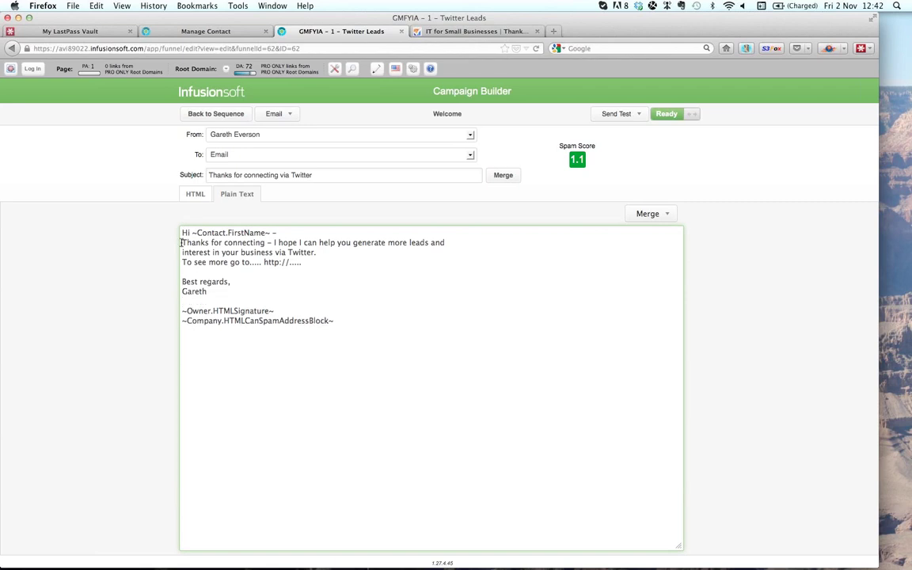
pyautogui.press('Return')
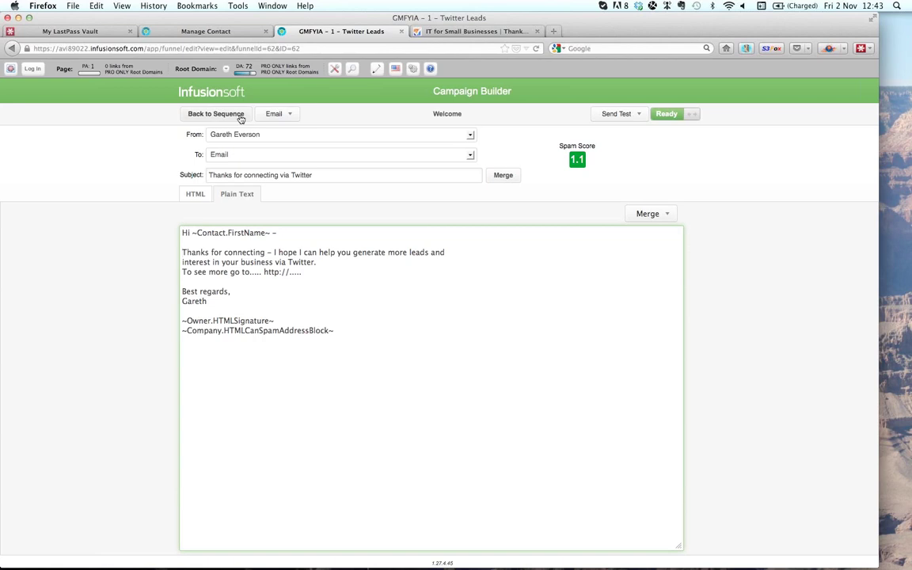
# - Reopen the Welcome email from the Twitter sequence and switch it from Draft to Ready
pyautogui.click(242, 118)
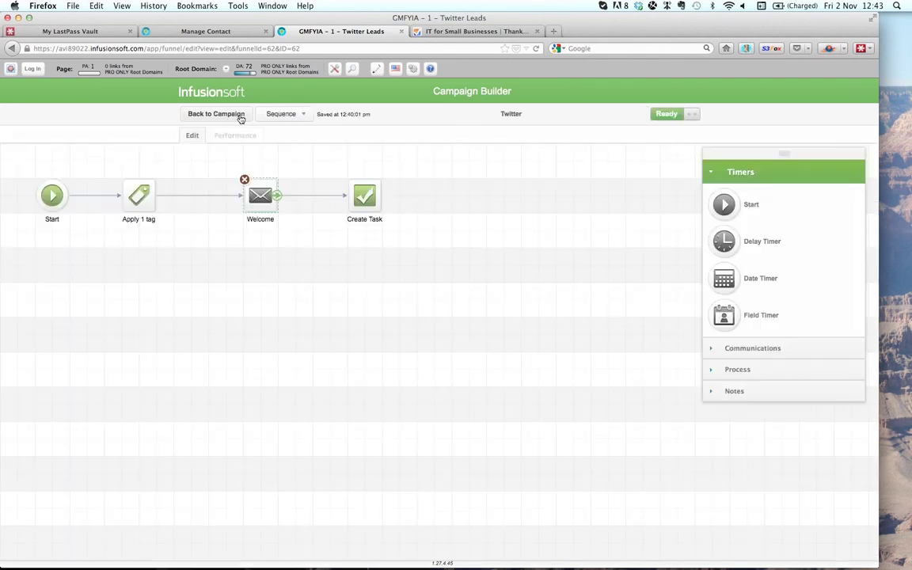
pyautogui.doubleClick(261, 198)
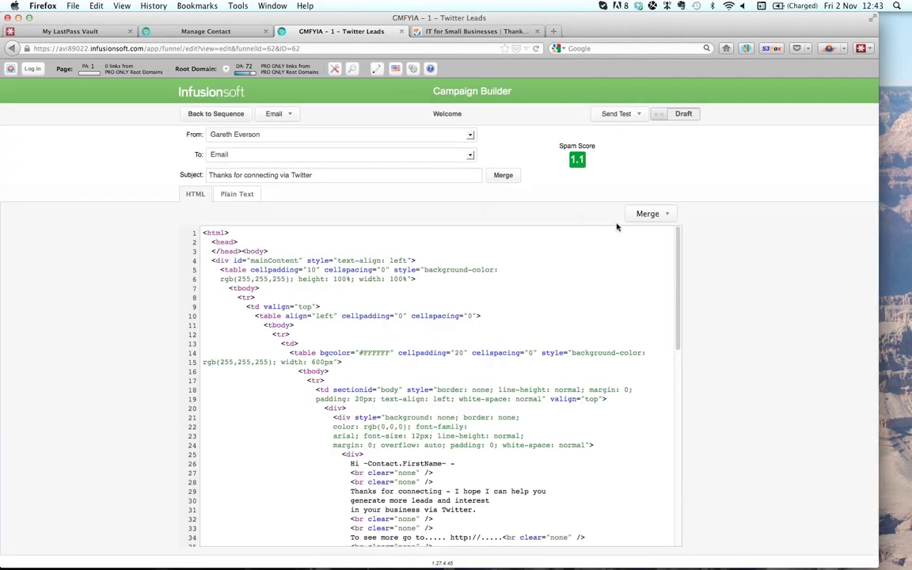
pyautogui.click(662, 115)
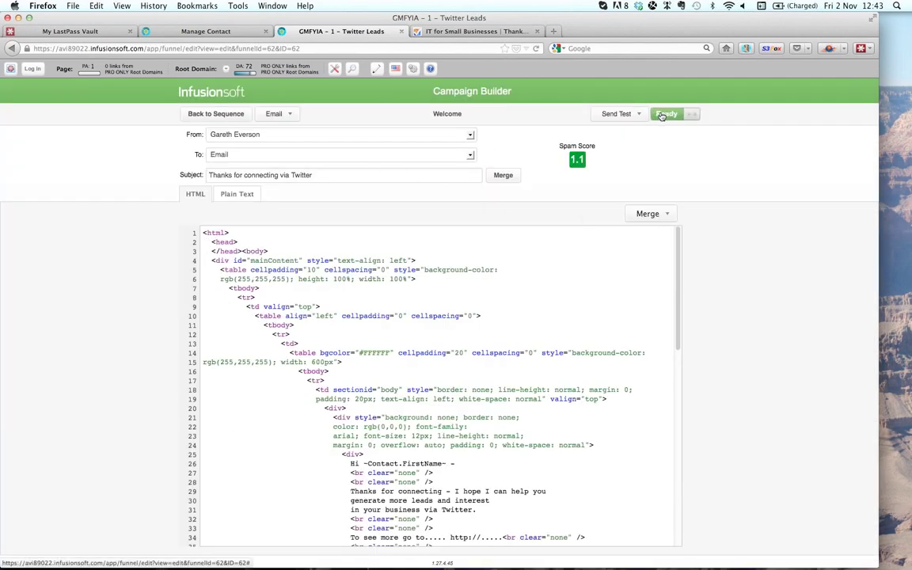
# - Return through the Twitter sequence to the GMFYIA - 1 - Twitter Leads campaign canvas
pyautogui.click(223, 116)
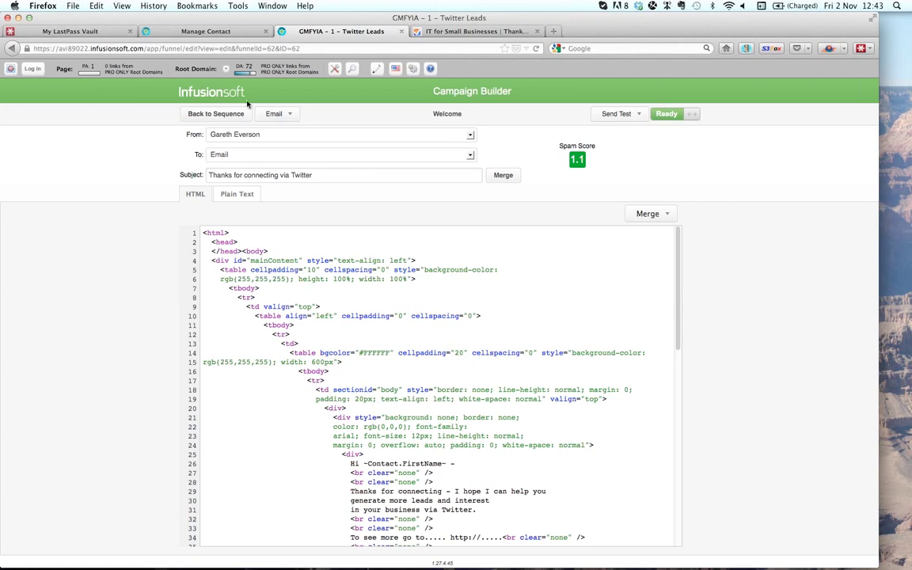
pyautogui.click(220, 115)
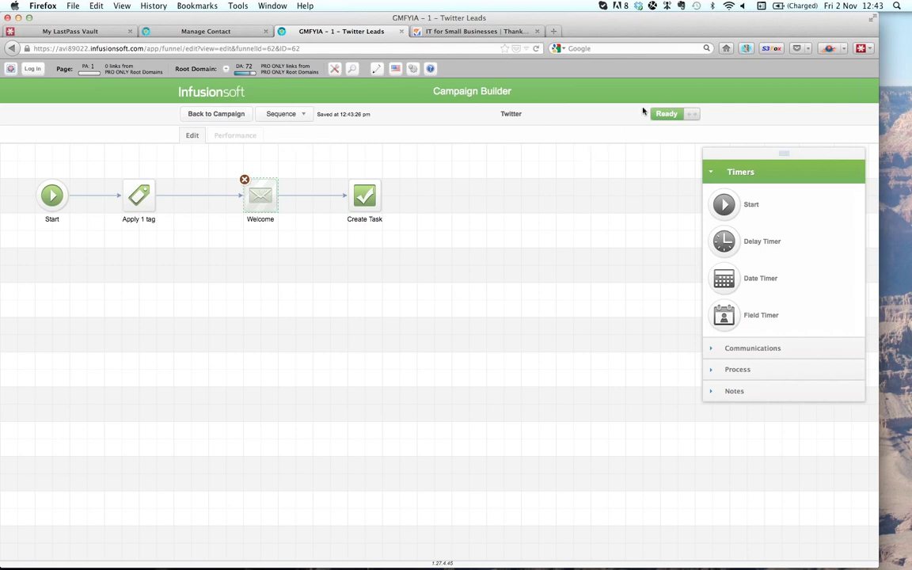
pyautogui.click(220, 116)
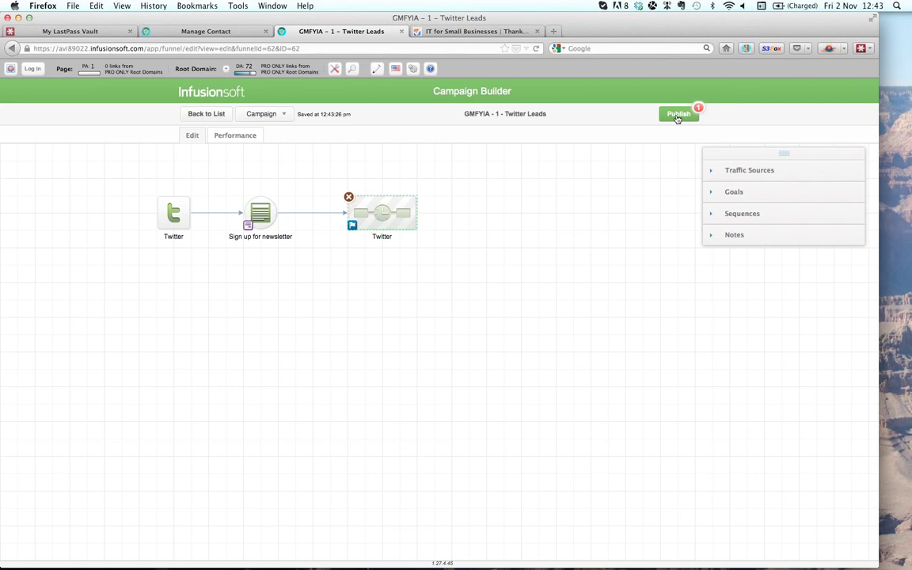
# - Publish the Twitter Leads campaign, confirming the modified Welcome email change
pyautogui.click(677, 115)
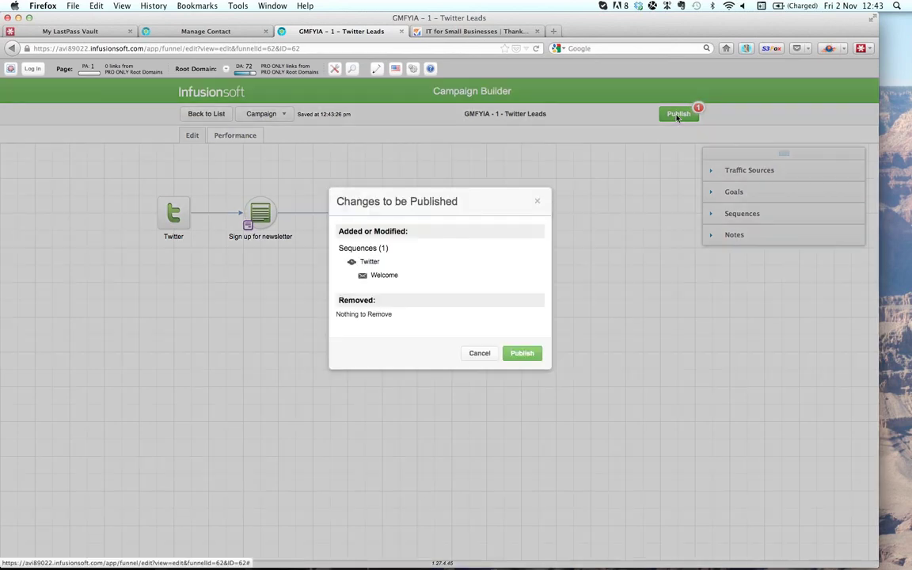
pyautogui.click(523, 354)
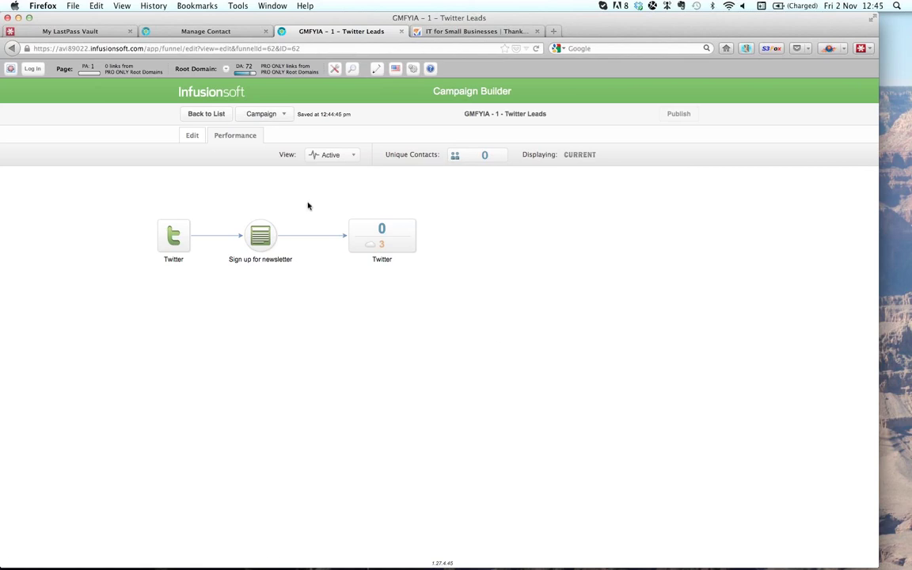
# - Go back to the Campaigns list and open the Infusionsoft main navigation menu
pyautogui.click(220, 116)
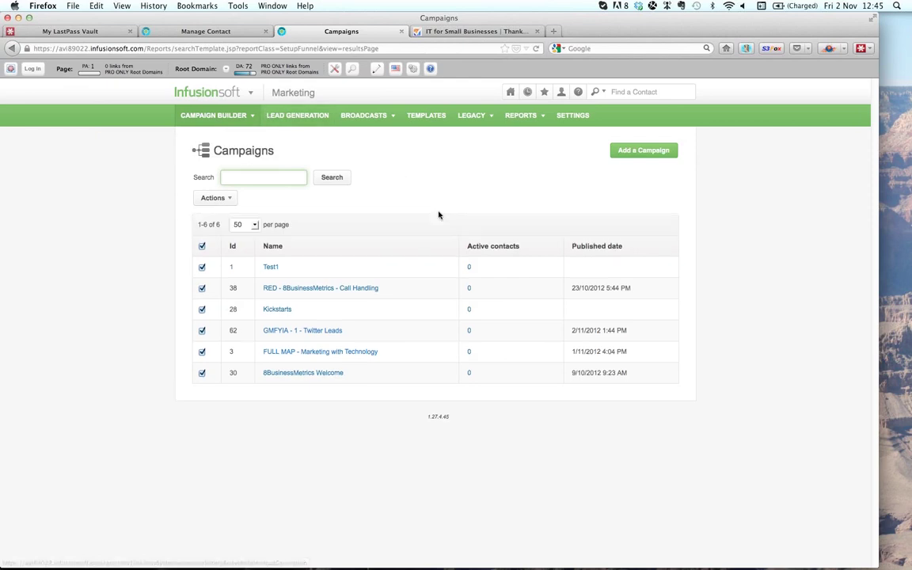
pyautogui.click(252, 93)
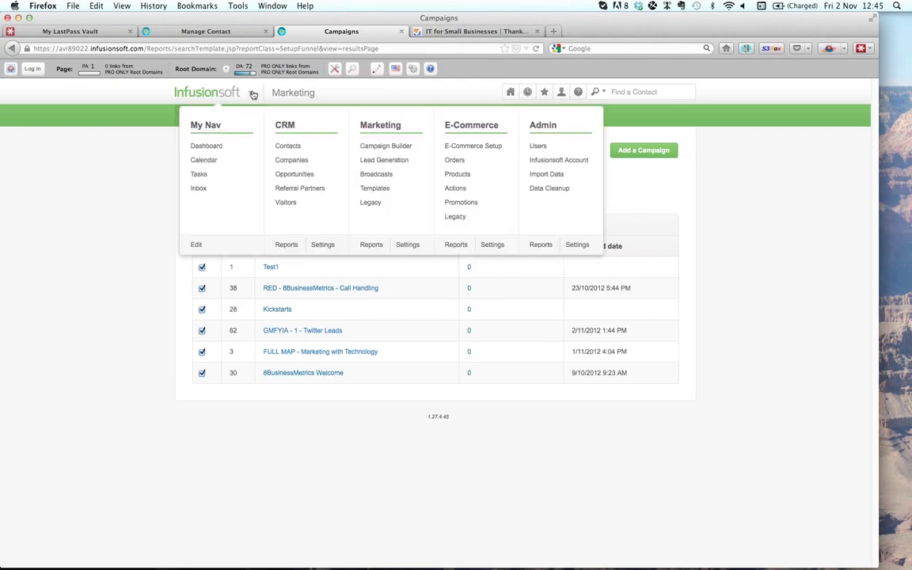
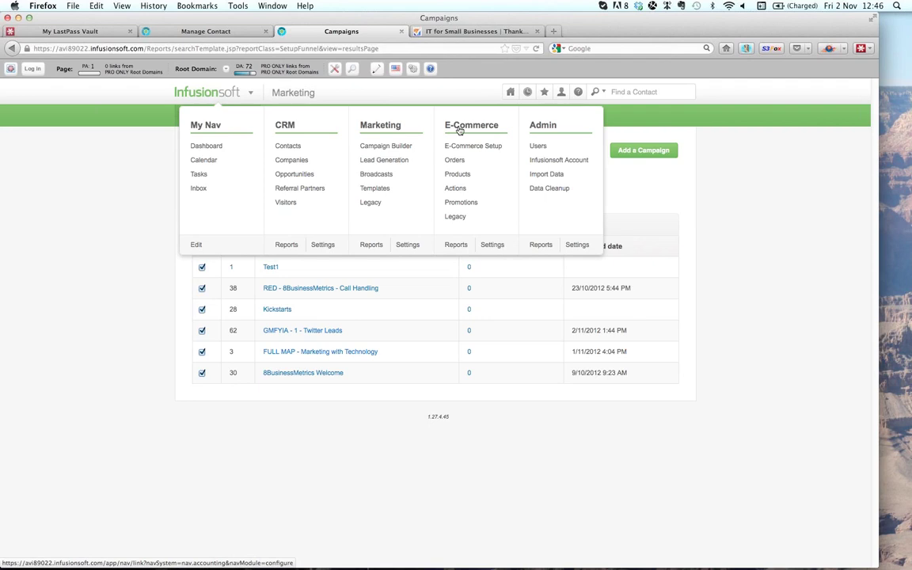
# - Confirm PayPal is the enabled payment option, then return to the E-Commerce Setup overview
pyautogui.click(465, 148)
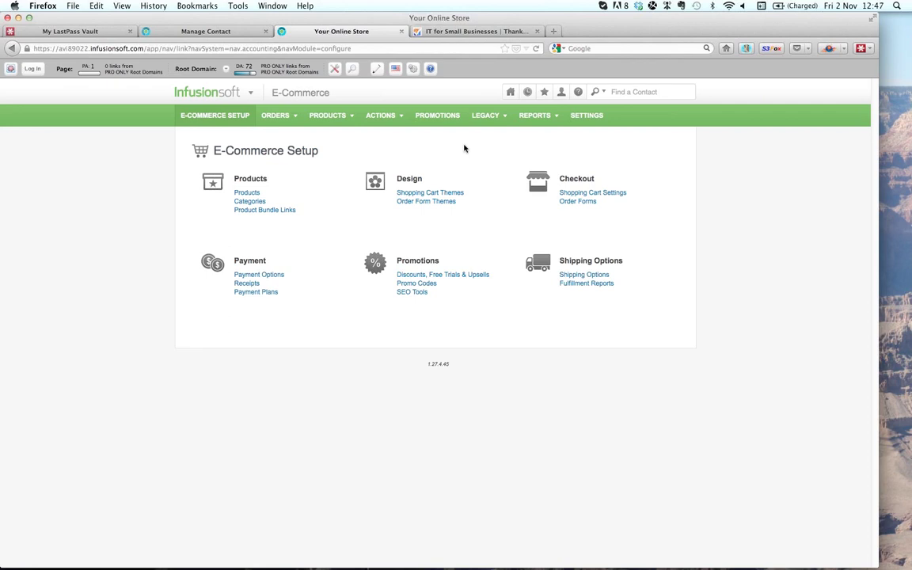
pyautogui.click(249, 276)
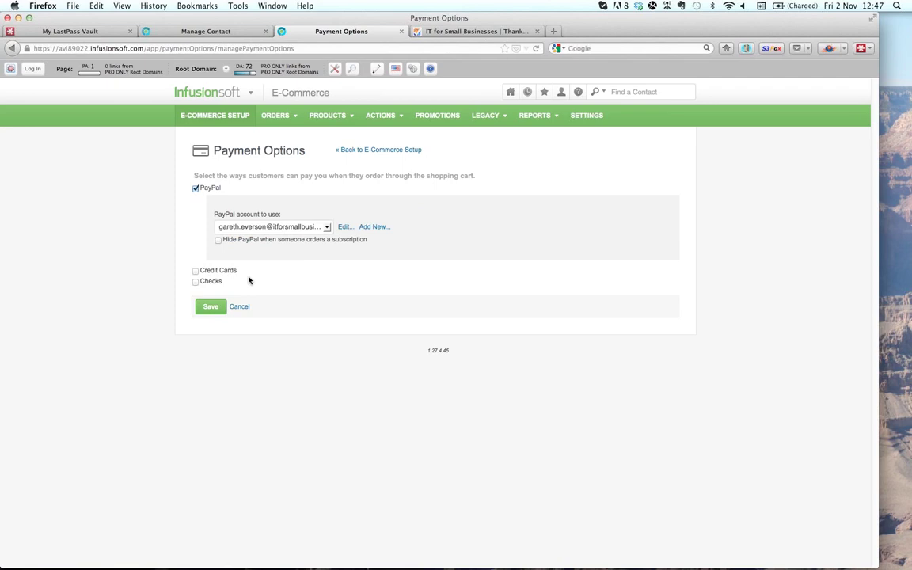
pyautogui.click(356, 149)
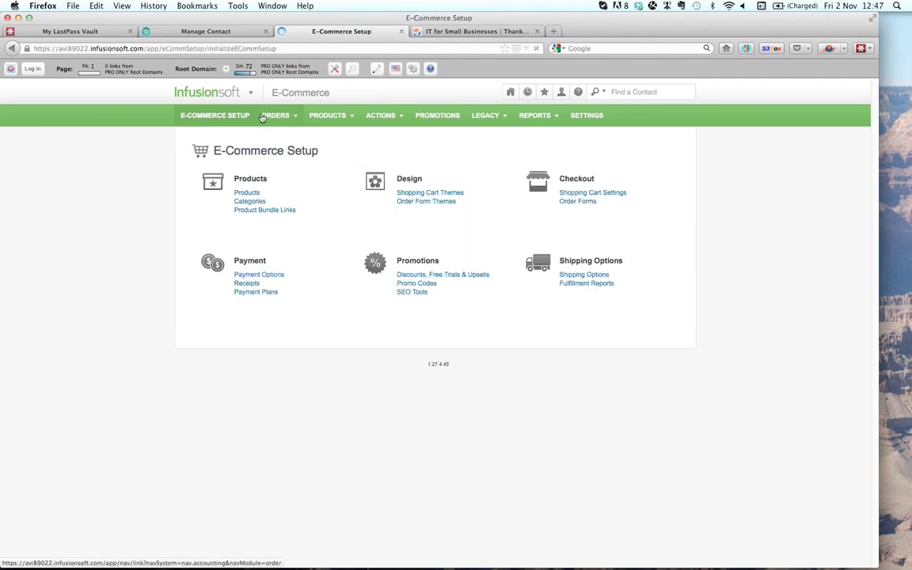
pyautogui.moveTo(226, 87)
pyautogui.click(466, 148)
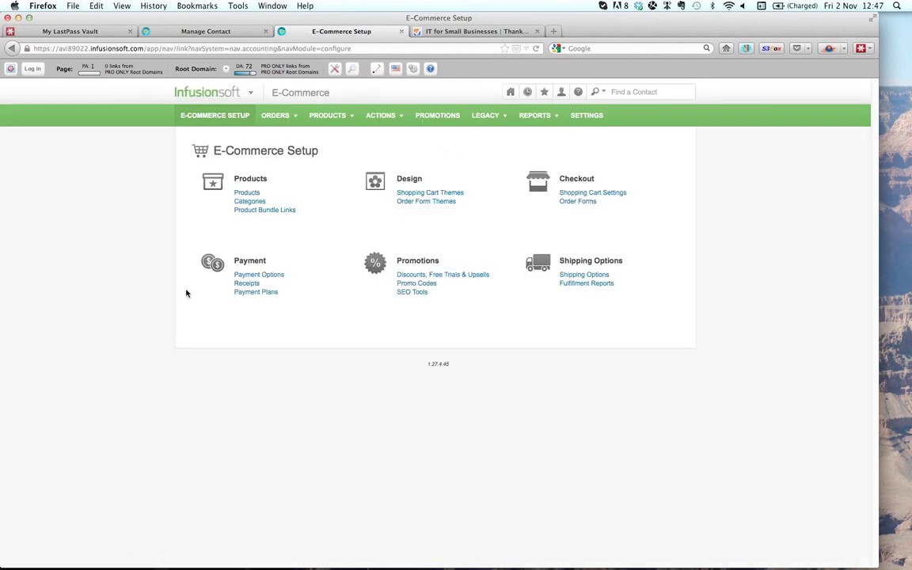
pyautogui.click(258, 275)
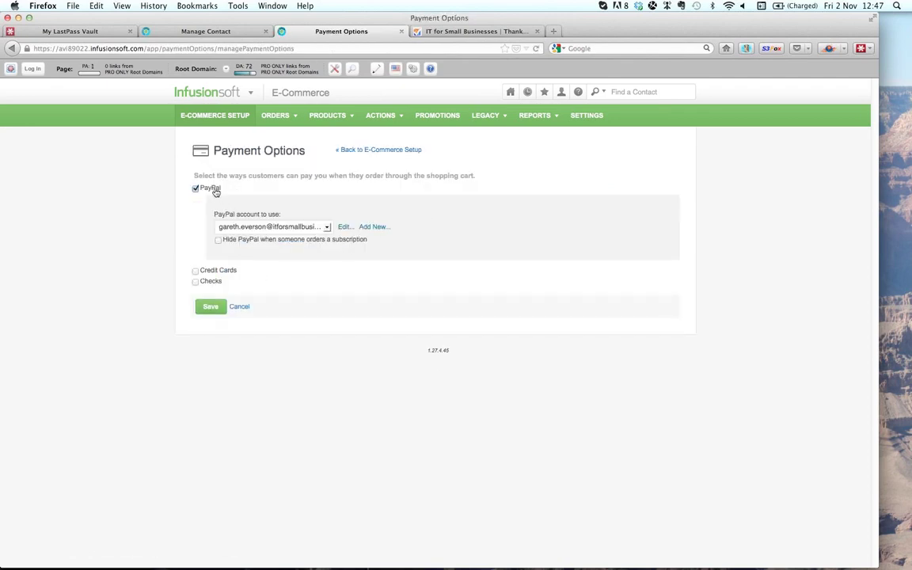
pyautogui.click(344, 228)
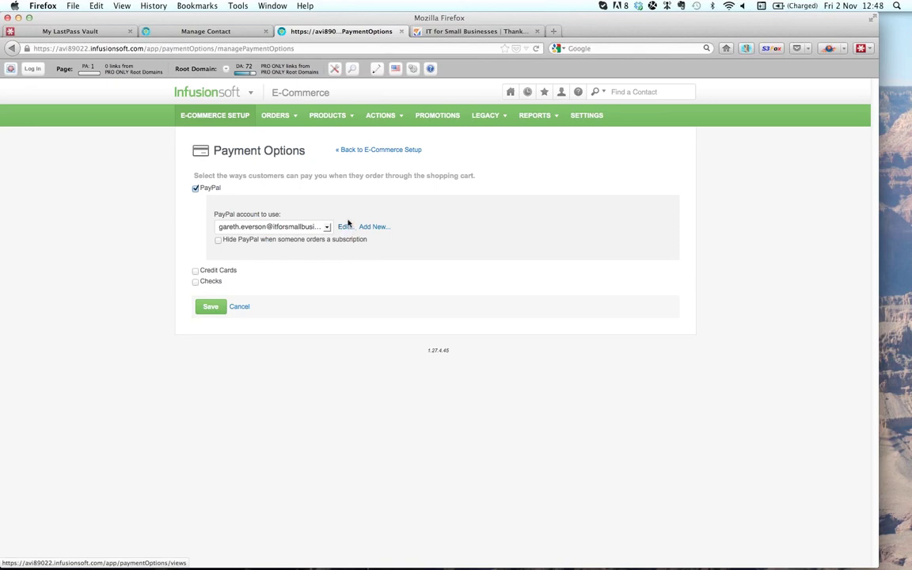
pyautogui.click(379, 151)
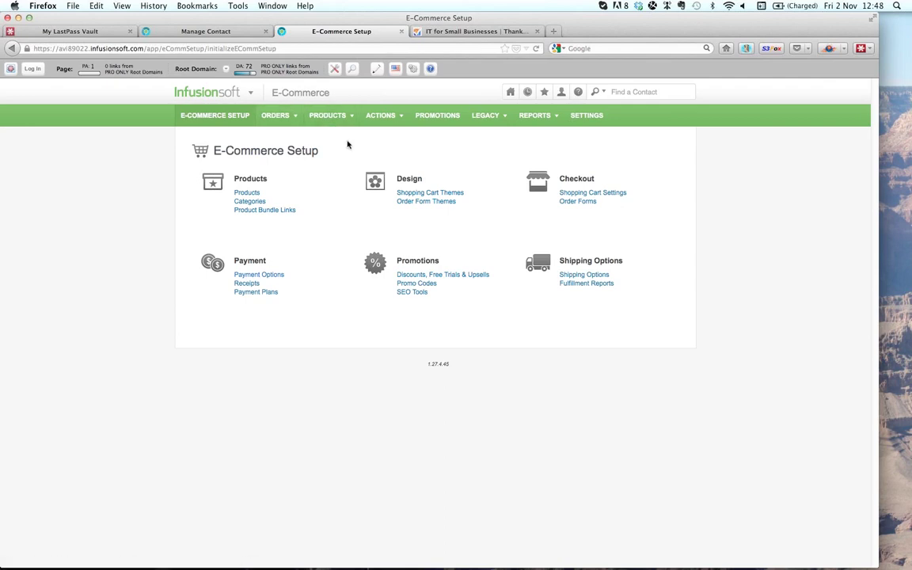
# - Open the Consultancy Services - Hourly product from the E-Commerce Products list
pyautogui.click(251, 95)
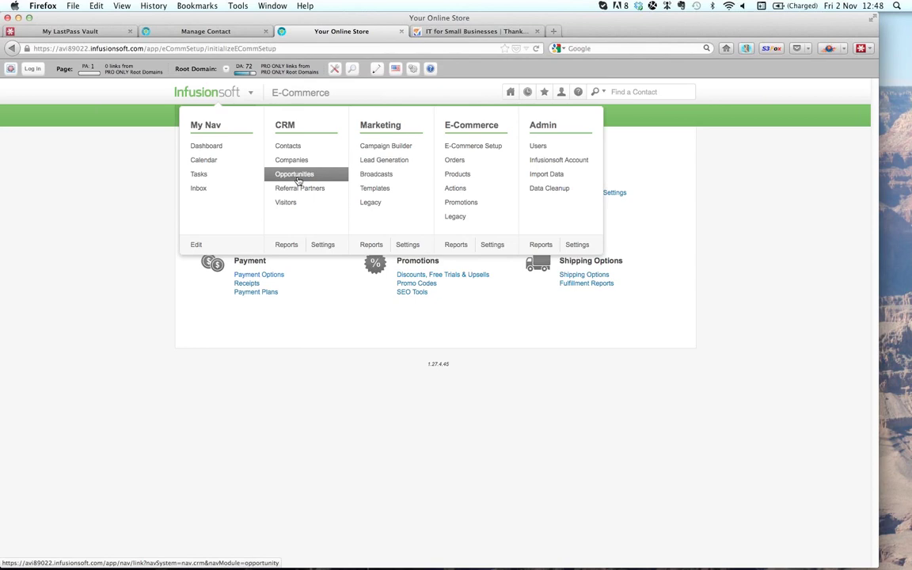
pyautogui.click(458, 175)
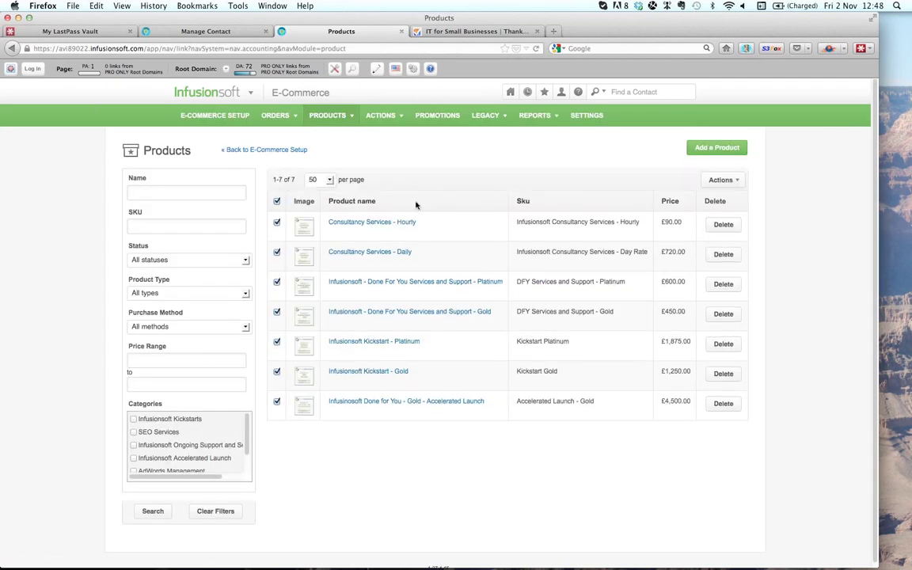
pyautogui.click(406, 223)
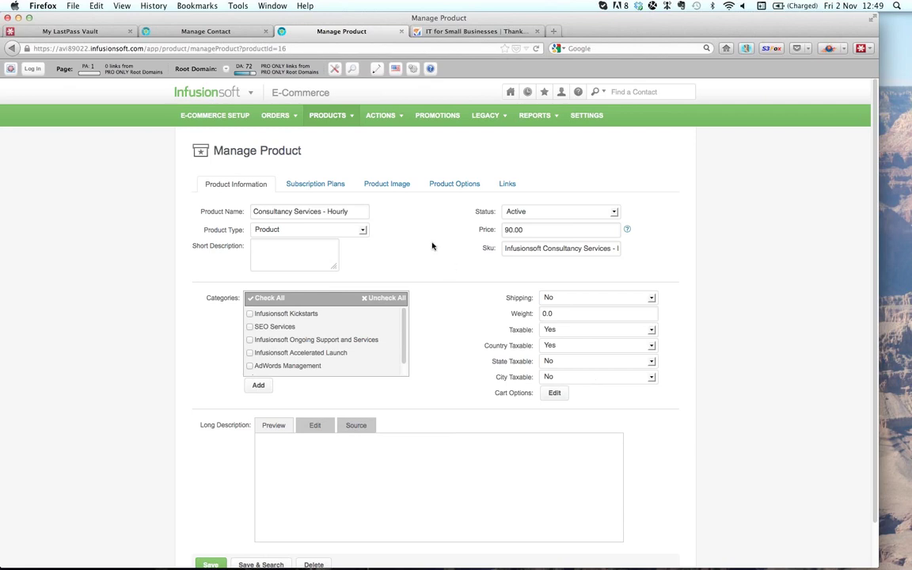
pyautogui.click(392, 188)
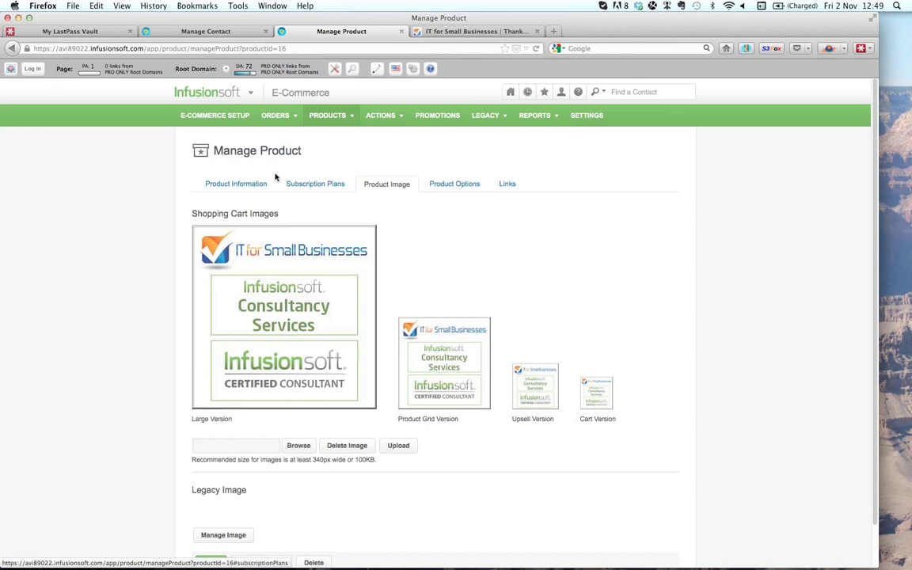
pyautogui.click(508, 184)
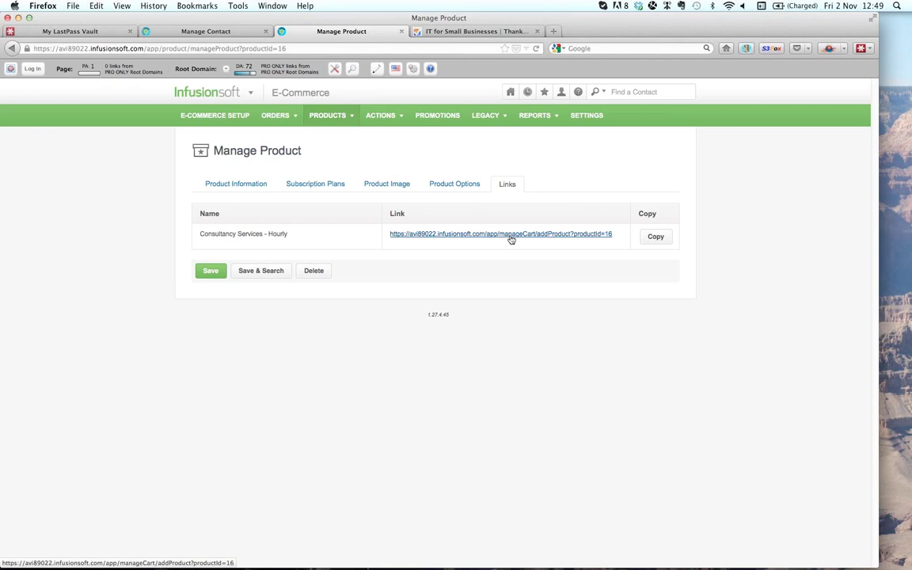
pyautogui.click(346, 133)
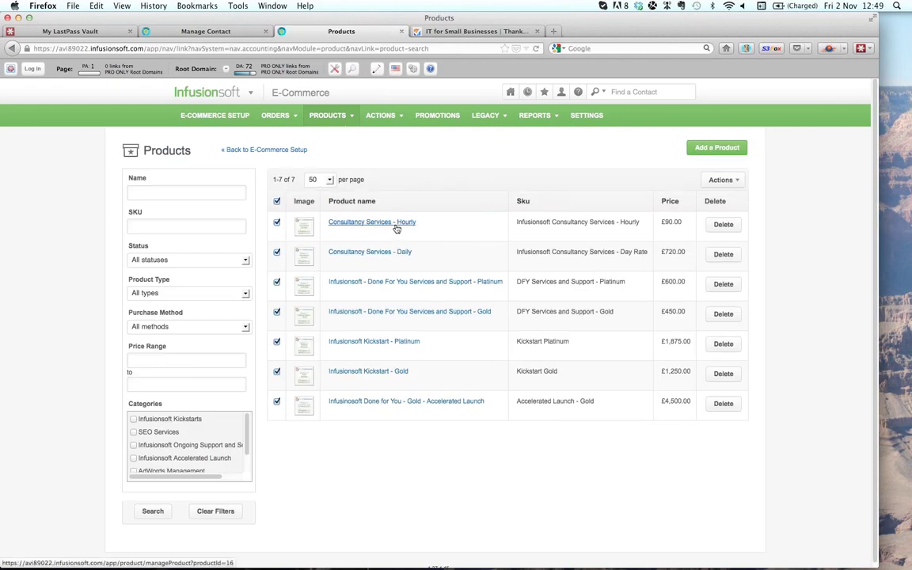
pyautogui.click(396, 225)
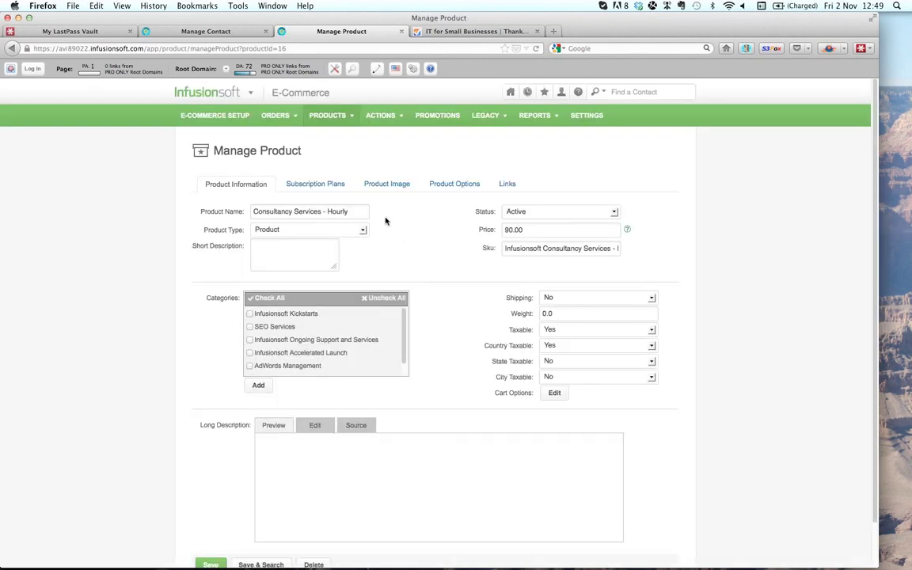
pyautogui.moveTo(351, 117)
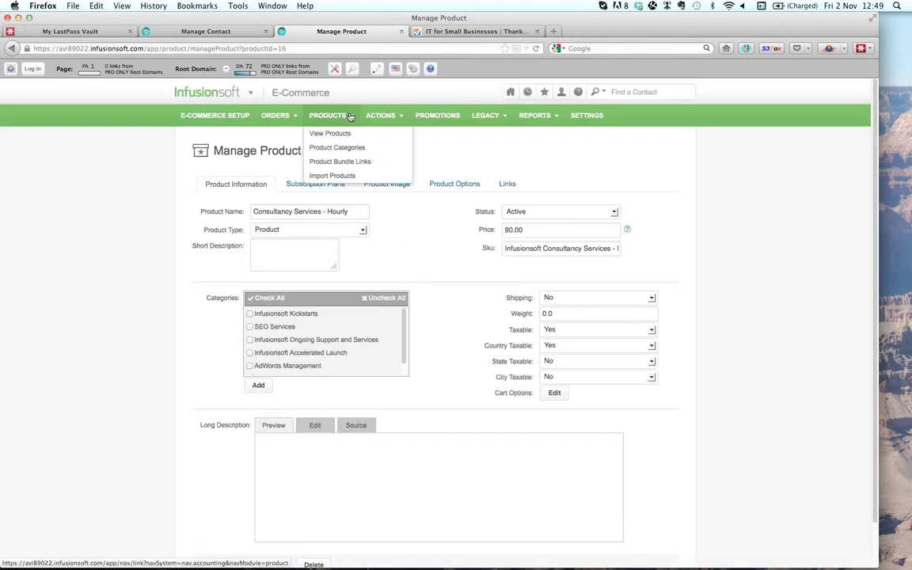
pyautogui.moveTo(255, 94)
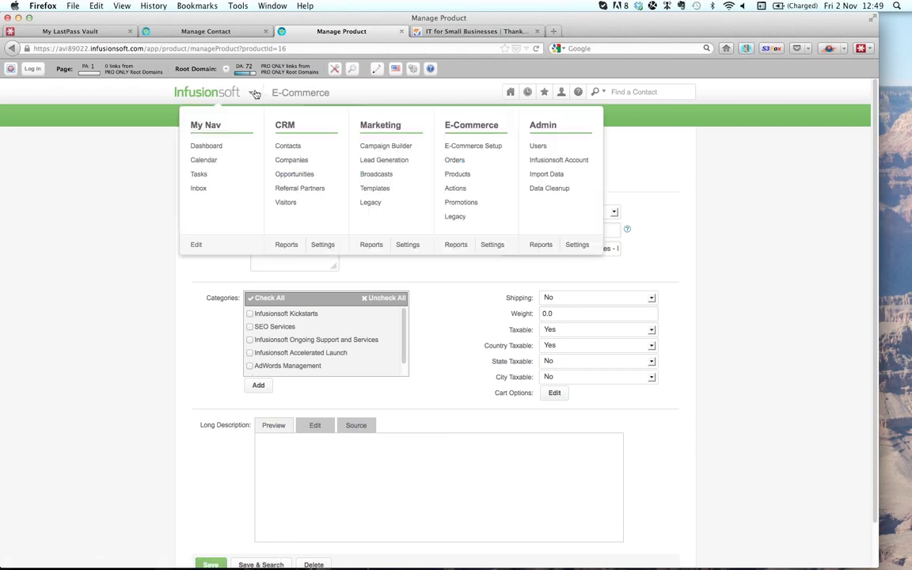
# - Run a quick contact search for 'oa' from the CRM Contacts area
pyautogui.click(290, 148)
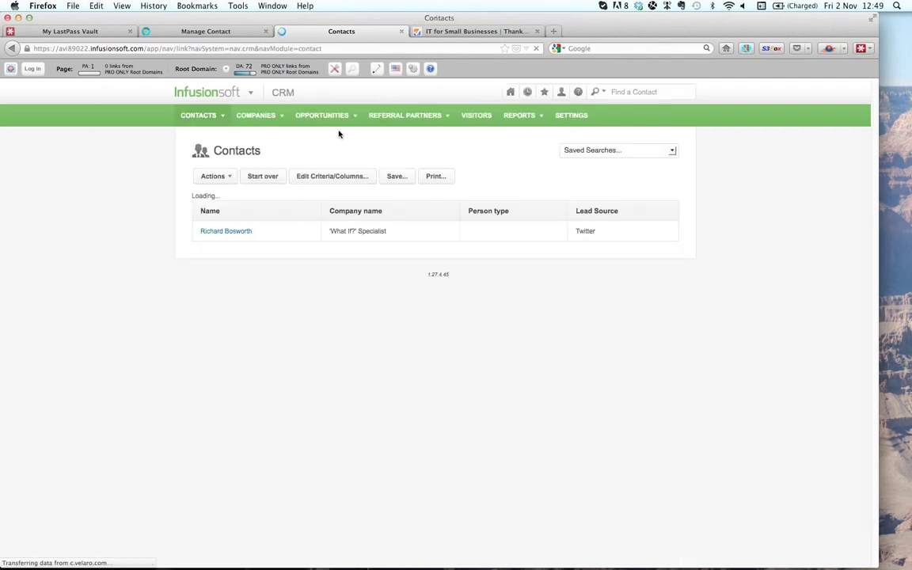
pyautogui.click(610, 93)
pyautogui.write('oa')
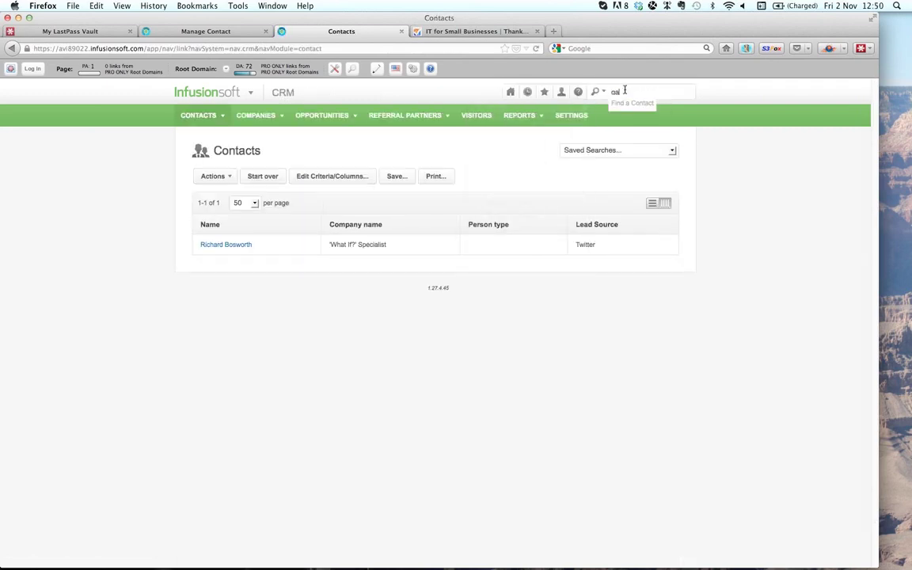
pyautogui.press('Return')
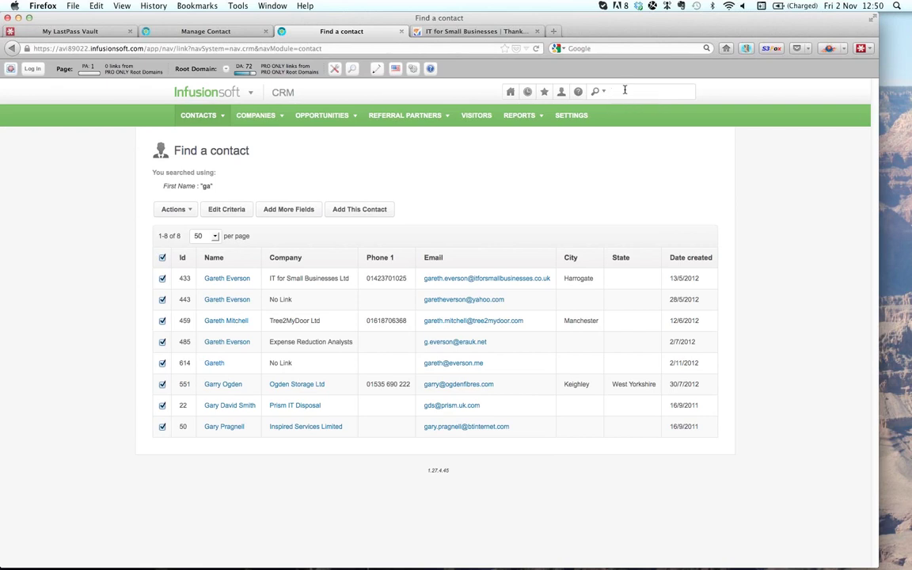
# - Open the matching contact's record and show its empty Opportunities list
pyautogui.click(215, 363)
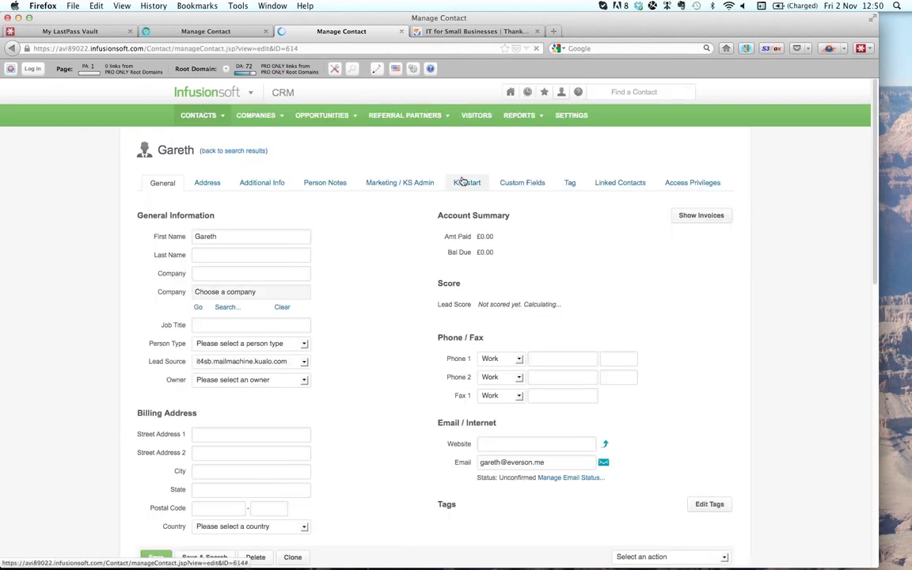
pyautogui.scroll(-10, 480, 292)
pyautogui.scroll(3, 479, 291)
pyautogui.scroll(1, 480, 291)
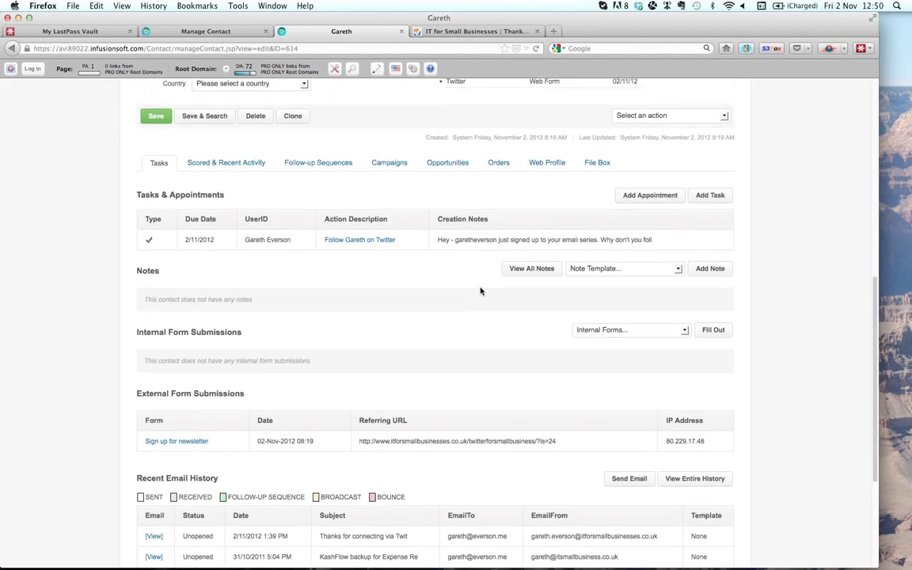
pyautogui.click(454, 167)
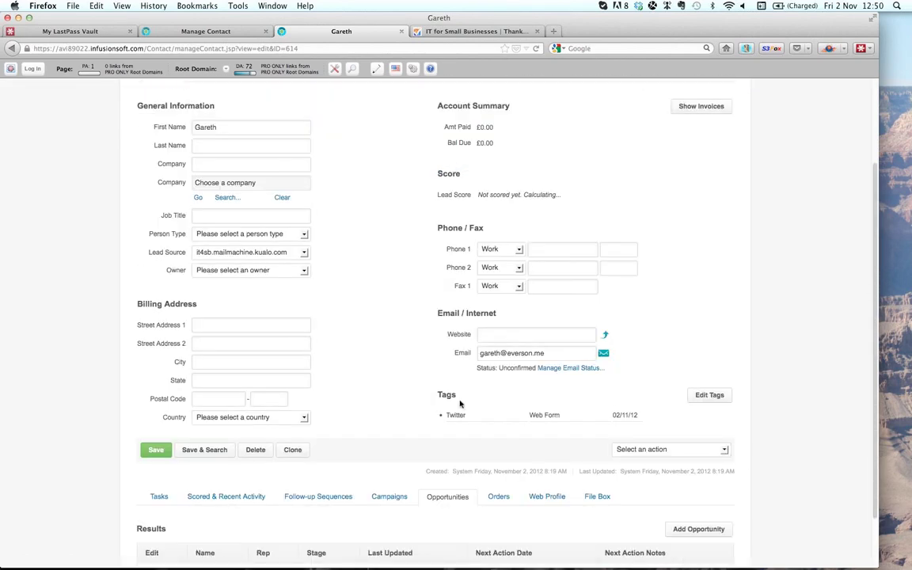
pyautogui.scroll(-2, 462, 417)
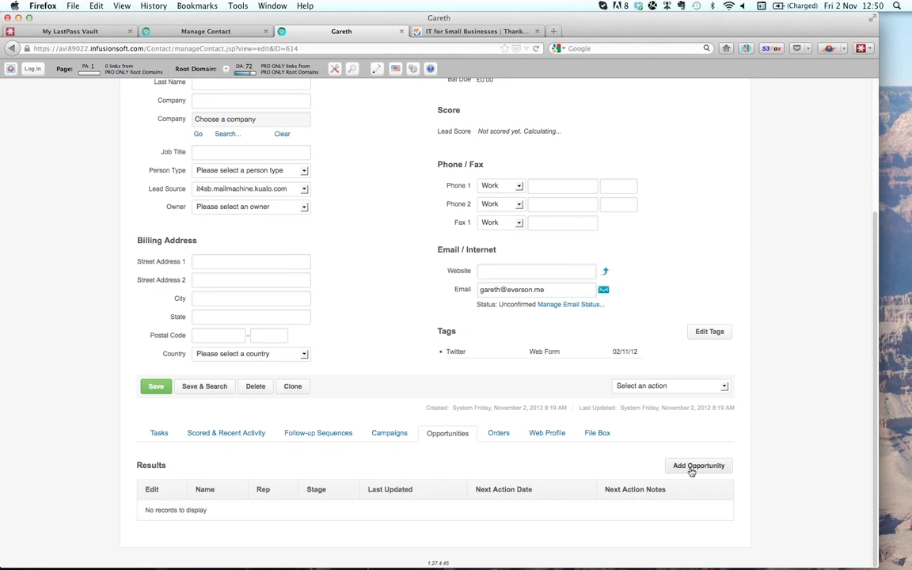
# - Create and save a new opportunity for the contact at stage 1 - New Opportunity
pyautogui.click(691, 467)
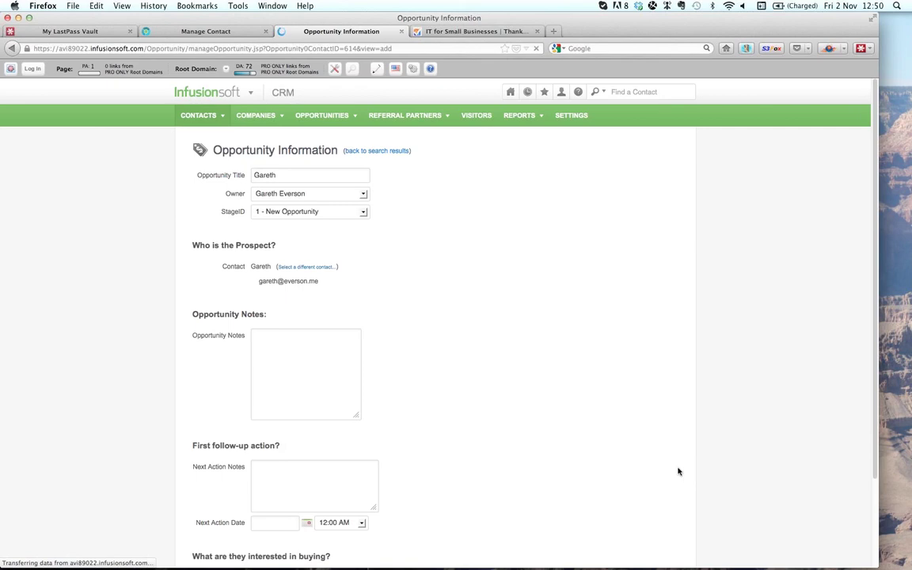
pyautogui.scroll(-2, 487, 419)
pyautogui.scroll(-1, 488, 386)
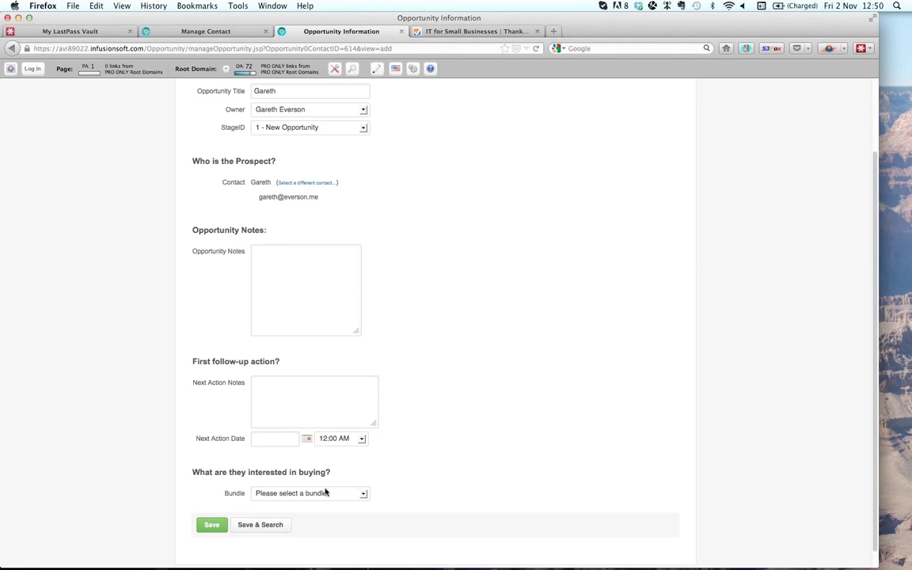
pyautogui.click(213, 527)
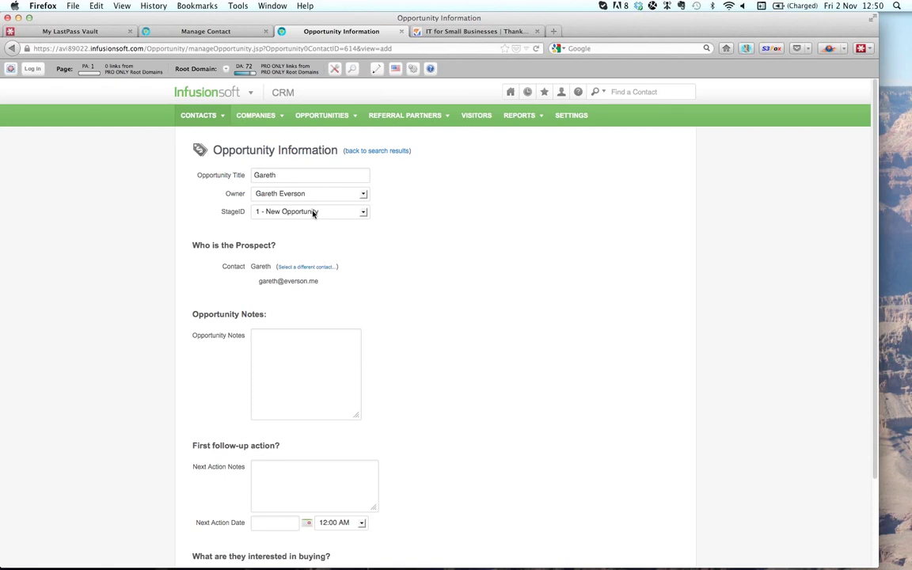
pyautogui.scroll(-3, 388, 363)
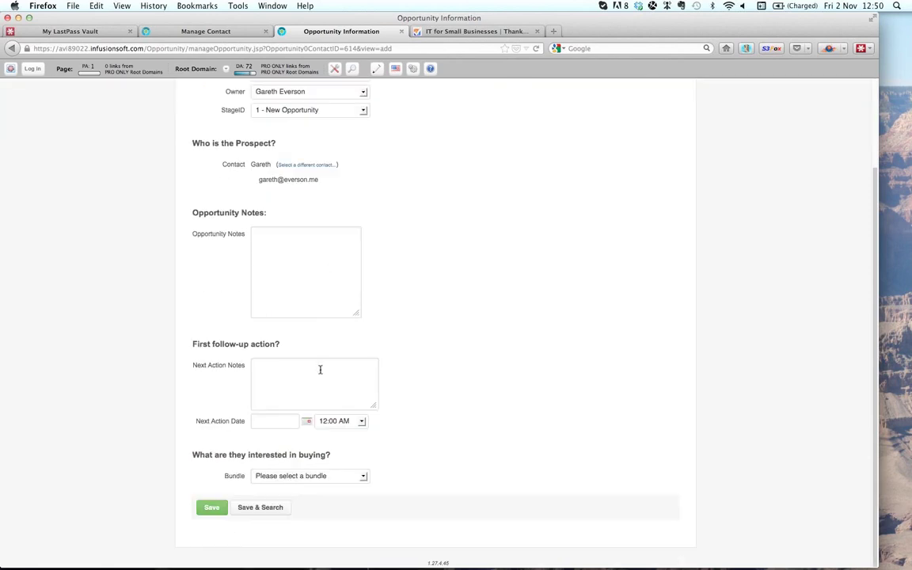
pyautogui.click(213, 508)
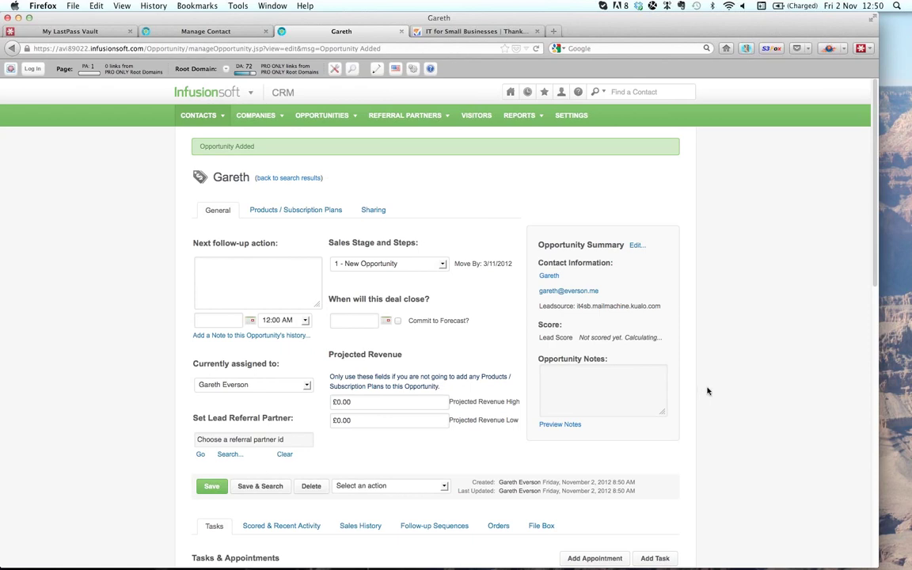
pyautogui.scroll(-5, 703, 395)
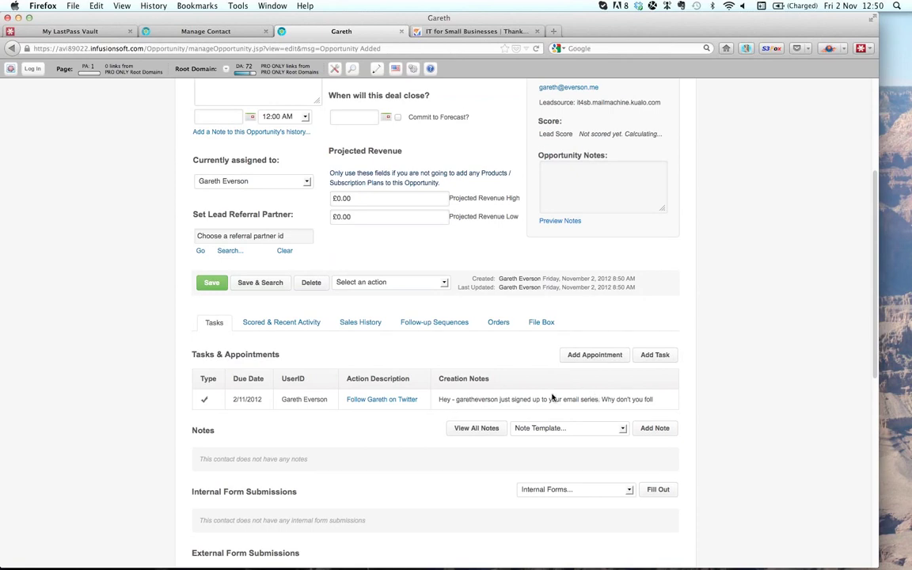
pyautogui.click(400, 283)
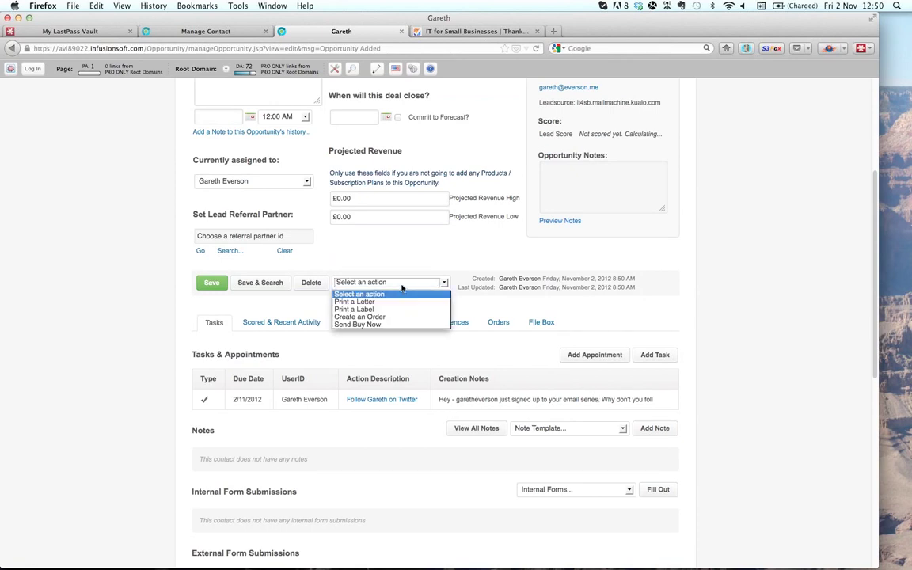
pyautogui.click(403, 324)
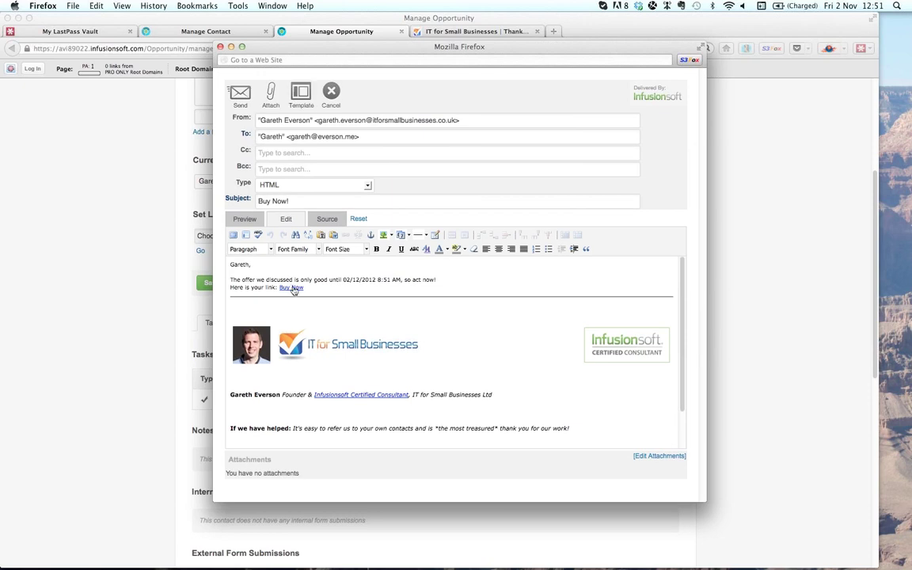
pyautogui.click(326, 101)
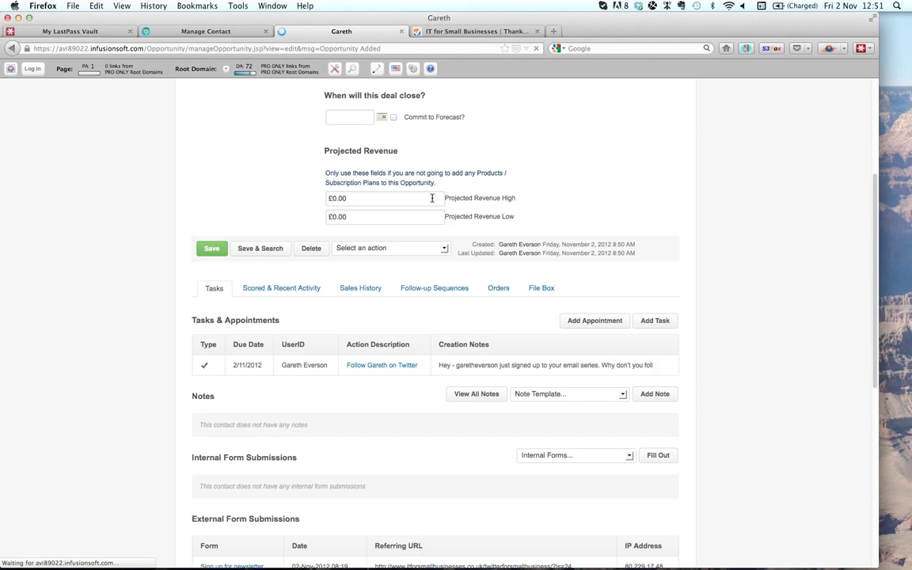
# - Set the opportunity's product interest to Consultancy Services - Hourly by searching 'cons'
pyautogui.click(332, 179)
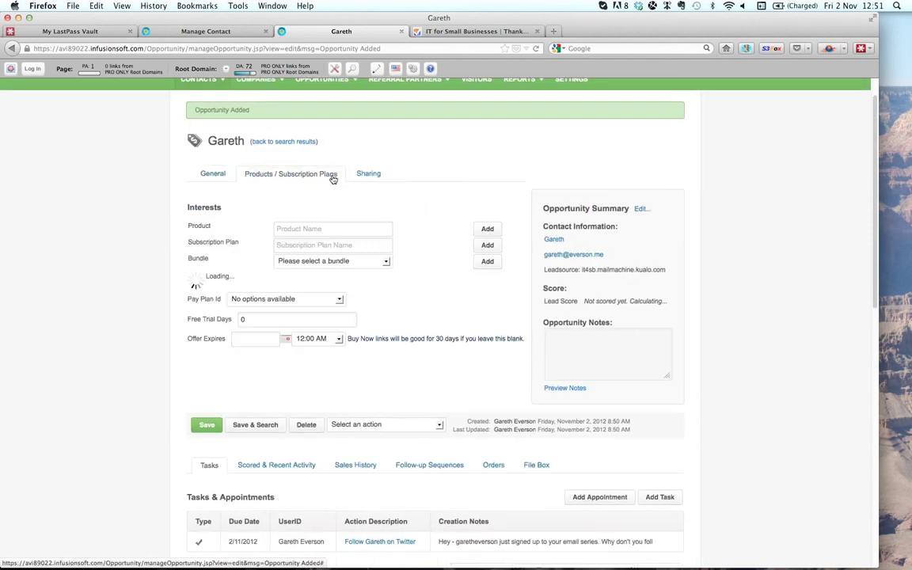
pyautogui.click(321, 229)
pyautogui.write('cons')
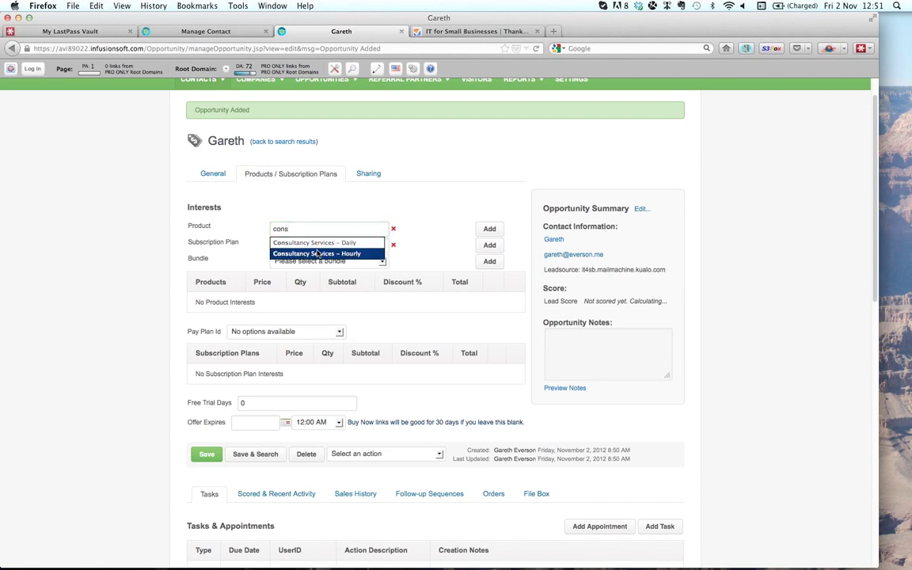
pyautogui.click(316, 252)
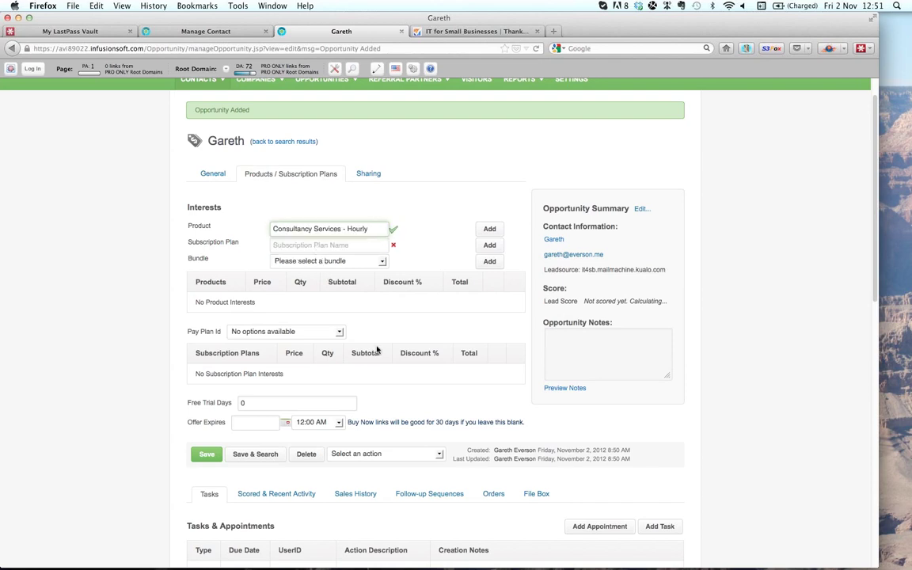
pyautogui.scroll(-2, 377, 349)
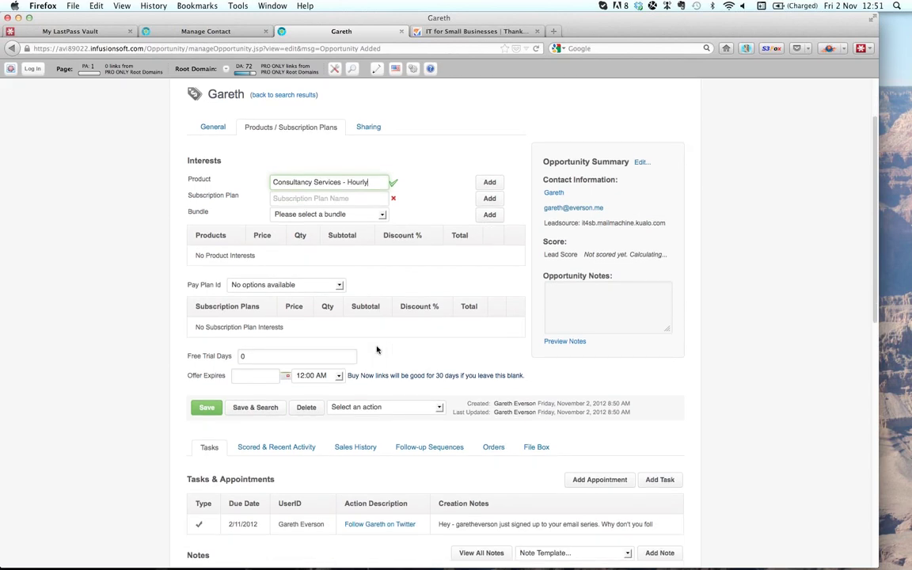
pyautogui.scroll(-1, 377, 349)
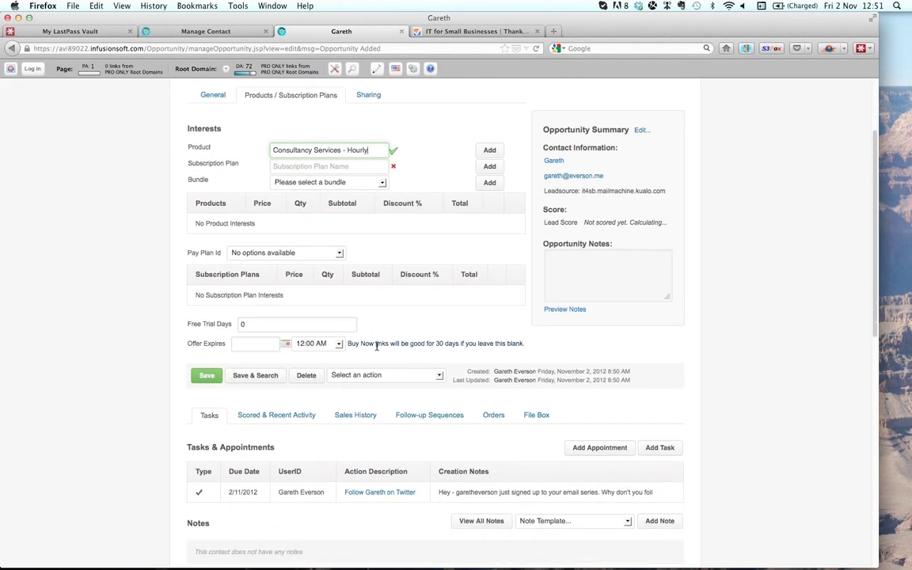
pyautogui.click(329, 254)
pyautogui.click(329, 254)
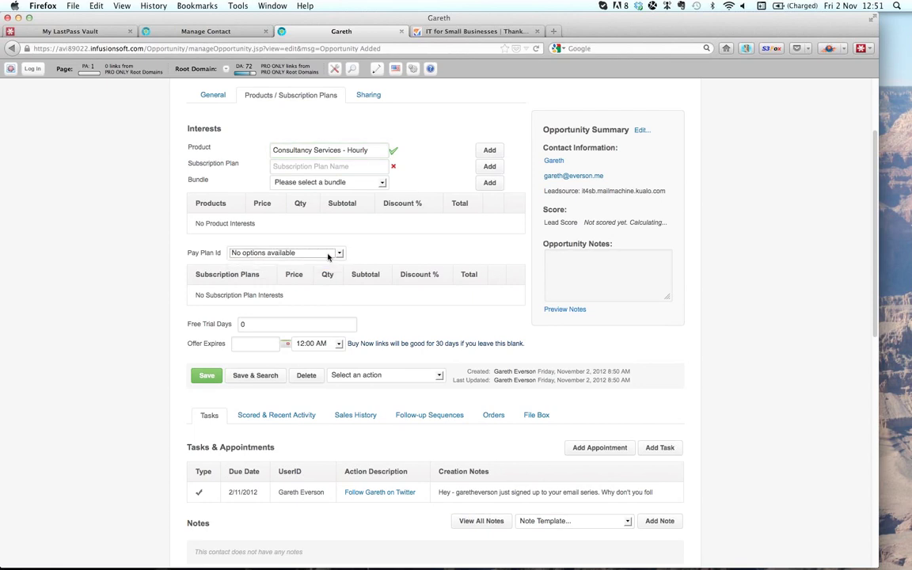
# - Save the opportunity with its product interest and review the updated record
pyautogui.click(205, 377)
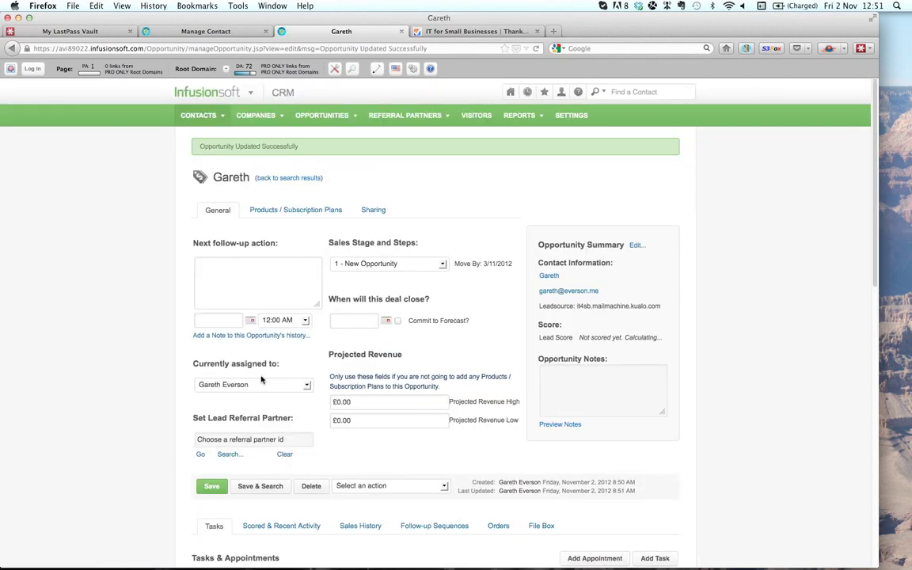
pyautogui.scroll(-3, 260, 376)
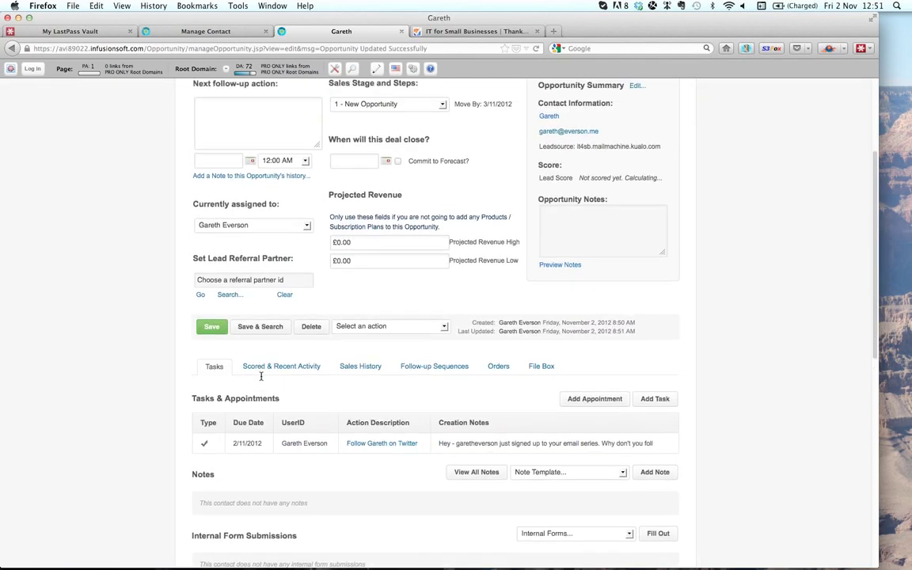
pyautogui.scroll(2, 260, 377)
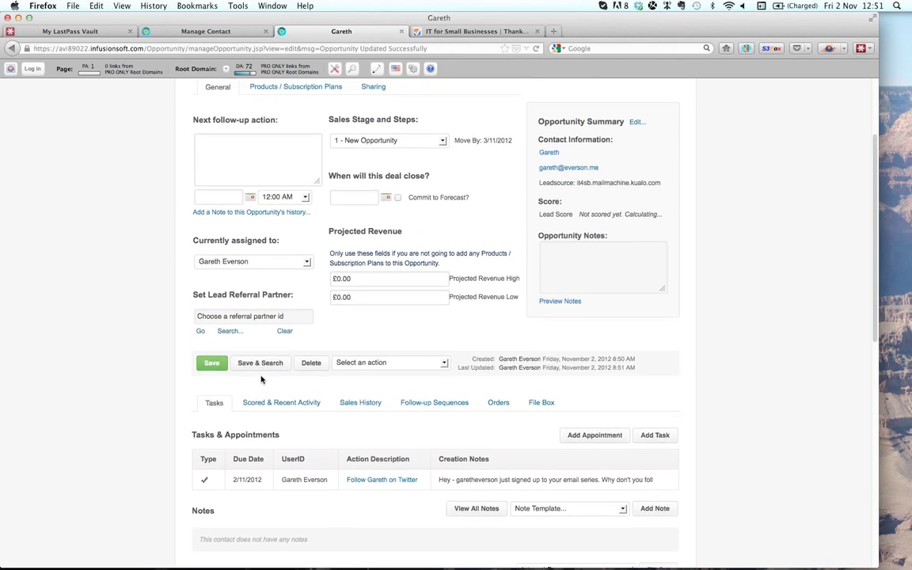
pyautogui.scroll(1, 262, 380)
pyautogui.scroll(1, 261, 378)
pyautogui.scroll(-3, 262, 380)
pyautogui.scroll(-5, 262, 380)
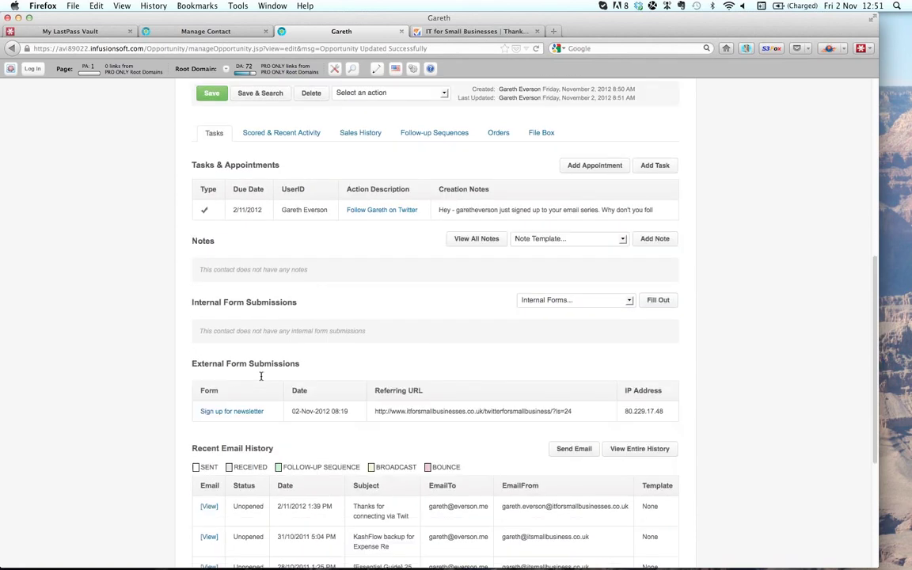
pyautogui.scroll(3, 261, 380)
pyautogui.scroll(3, 261, 380)
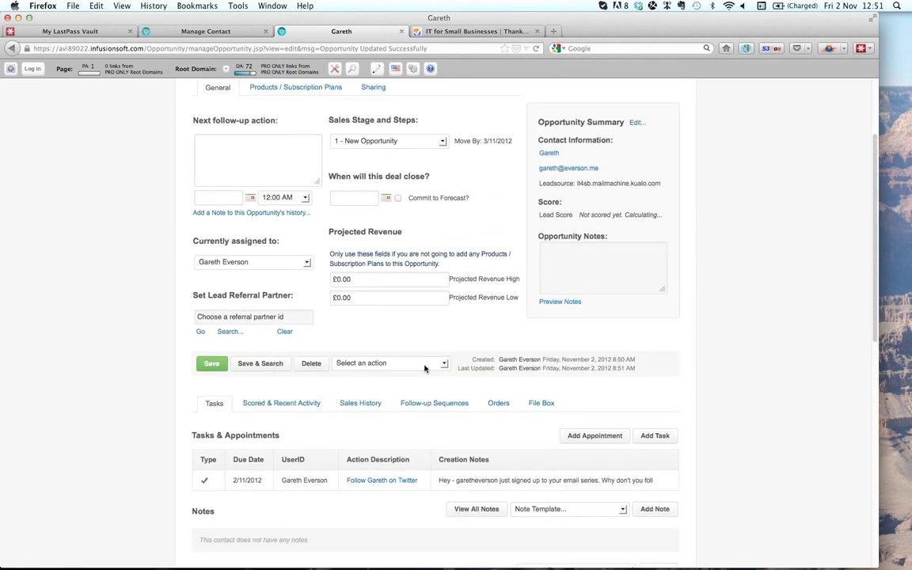
# - Generate a Buy Now email from the opportunity and copy its purchase link URL
pyautogui.click(424, 366)
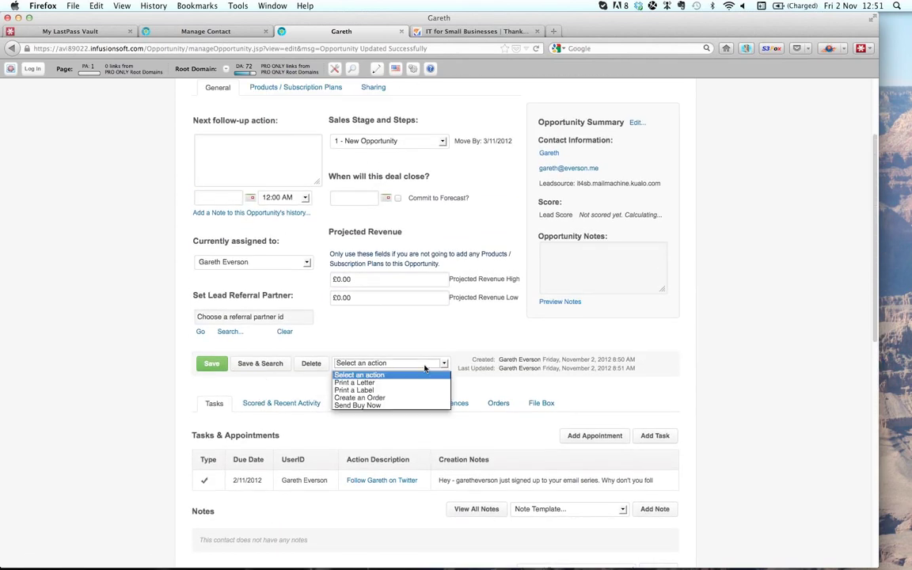
pyautogui.click(424, 406)
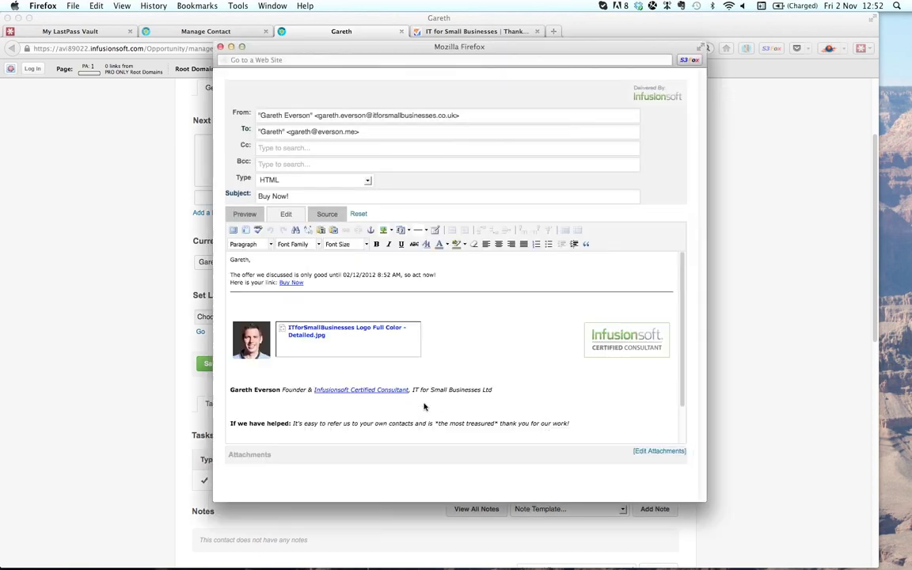
pyautogui.rightClick(299, 292)
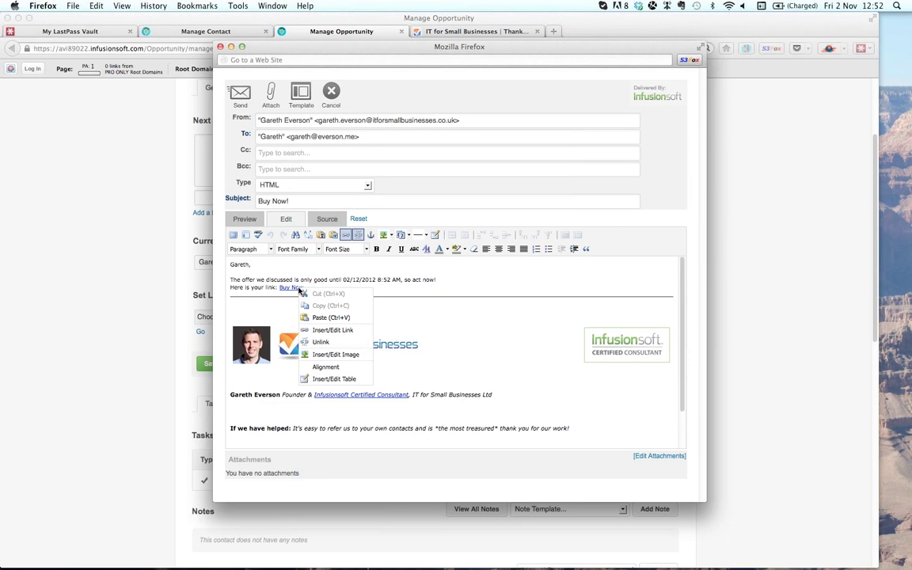
pyautogui.click(331, 330)
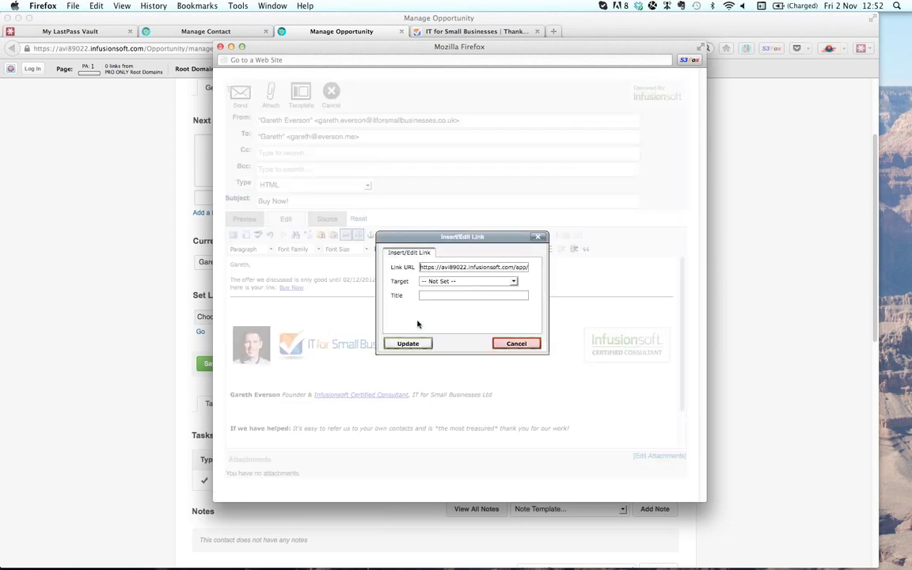
pyautogui.tripleClick(457, 267)
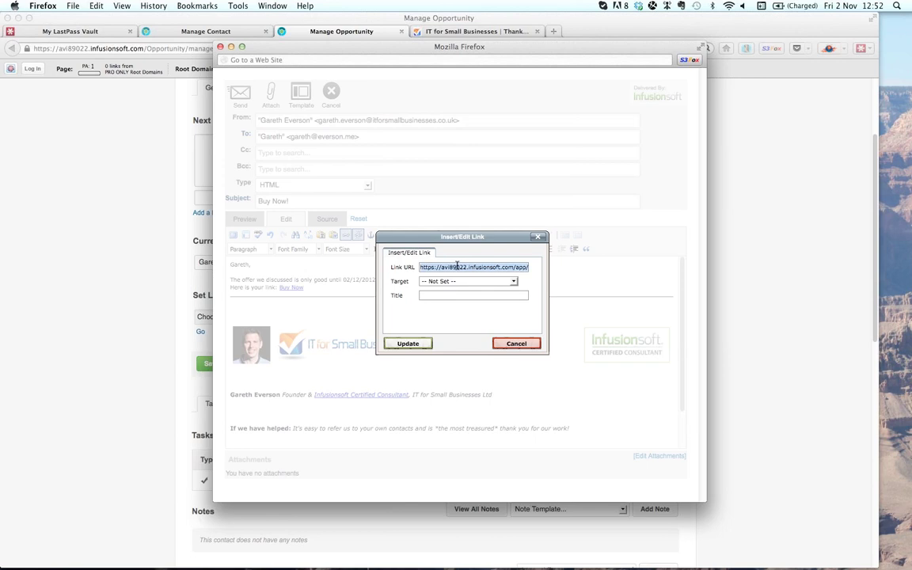
pyautogui.click(516, 343)
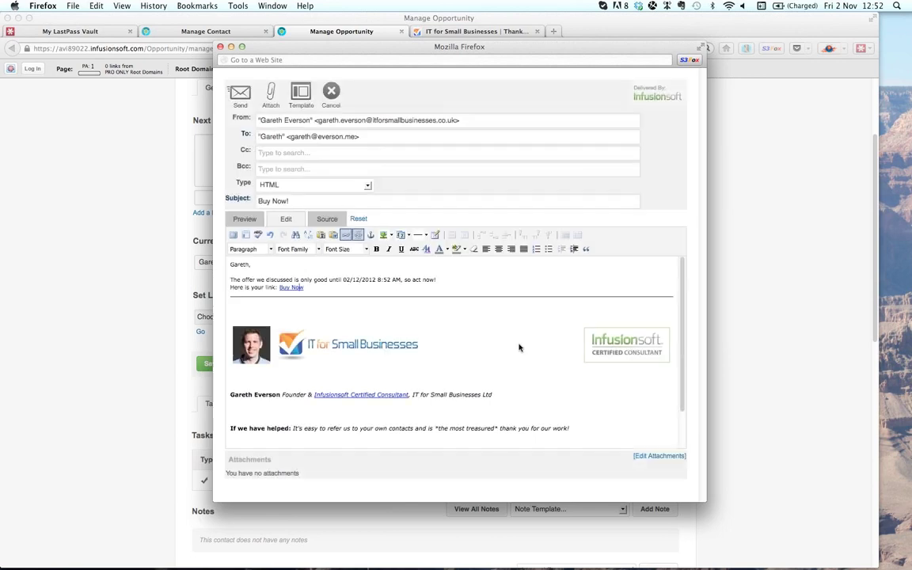
# - Load the copied Buy Now link in a new Firefox tab to show the Shopping Cart order form
pyautogui.click(555, 29)
pyautogui.click(556, 30)
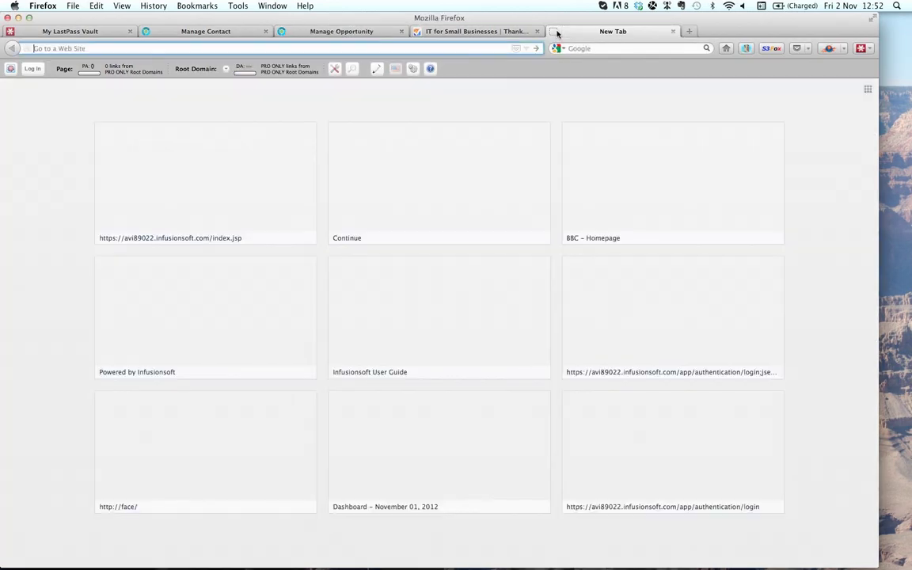
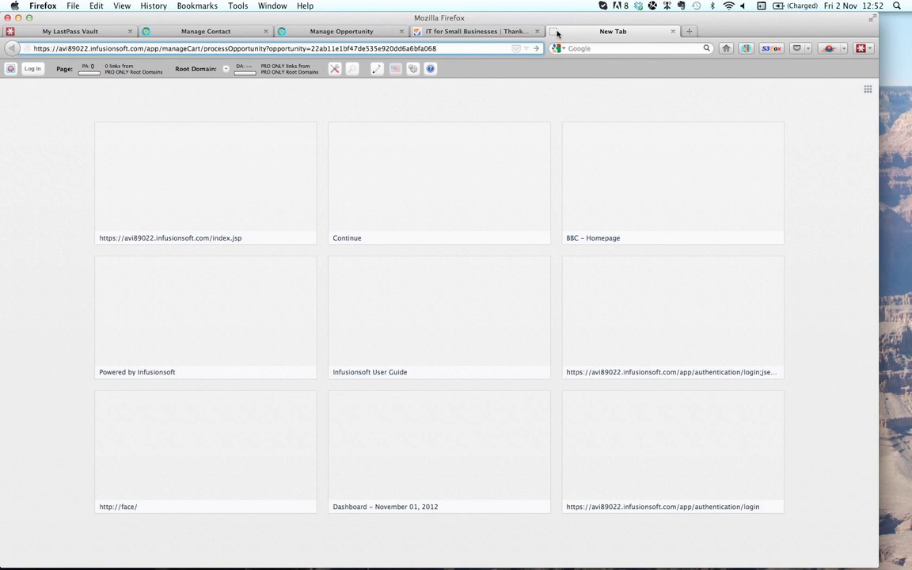
pyautogui.press('Return')
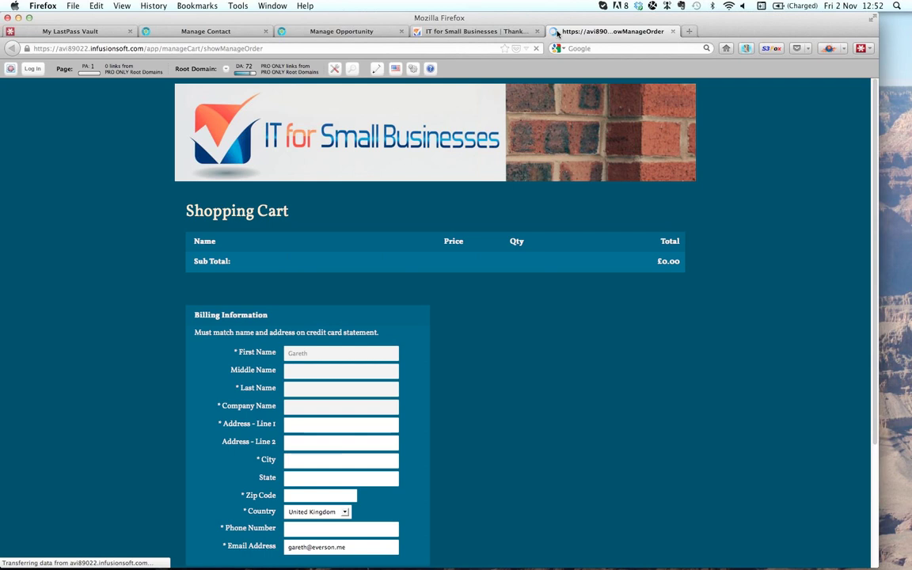
pyautogui.scroll(-4, 701, 372)
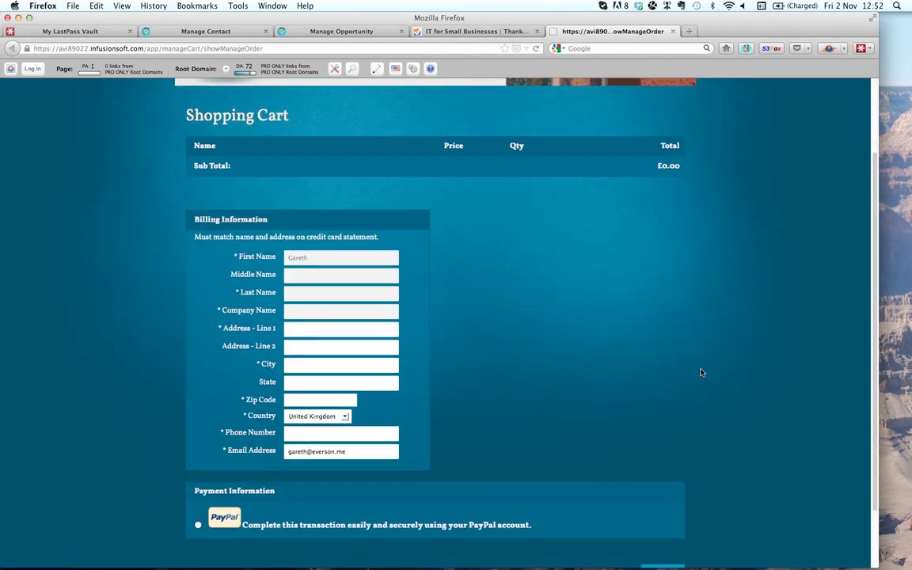
pyautogui.scroll(2, 701, 372)
pyautogui.scroll(2, 700, 372)
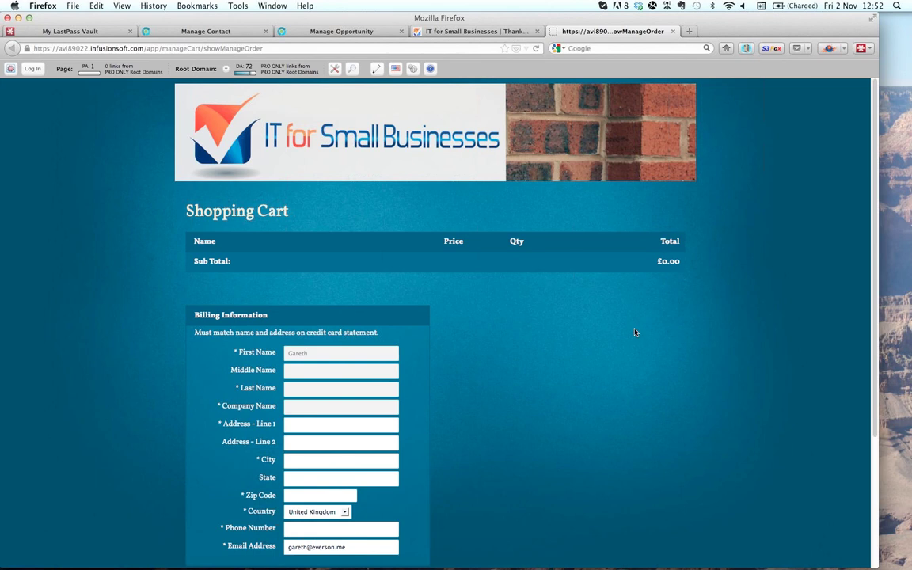
pyautogui.scroll(-5, 635, 332)
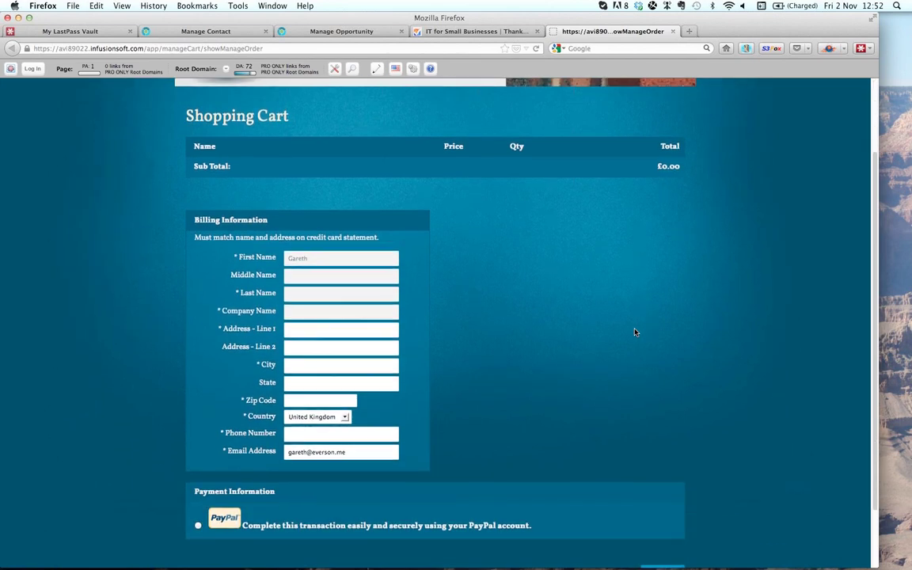
pyautogui.scroll(-1, 634, 332)
pyautogui.scroll(3, 634, 331)
pyautogui.scroll(-3, 634, 331)
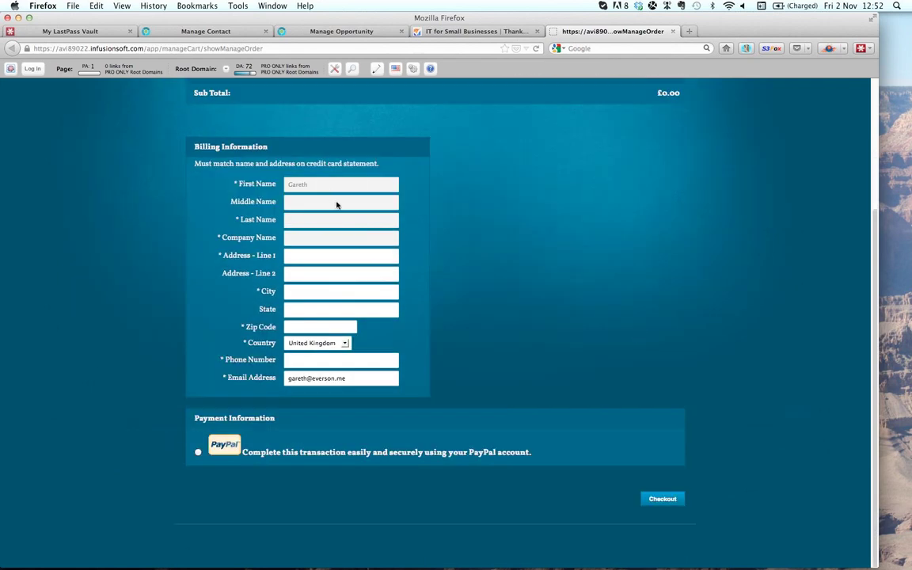
pyautogui.scroll(1, 336, 206)
pyautogui.scroll(-1, 305, 185)
# - Select PayPal as the payment method on the checkout page
pyautogui.click(198, 453)
pyautogui.scroll(3, 660, 370)
pyautogui.scroll(2, 660, 370)
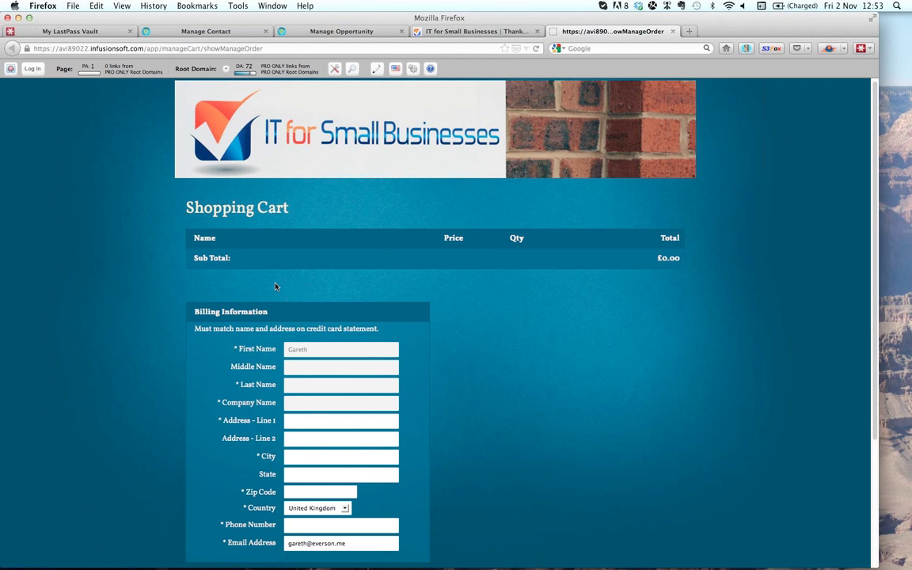
pyautogui.click(908, 45)
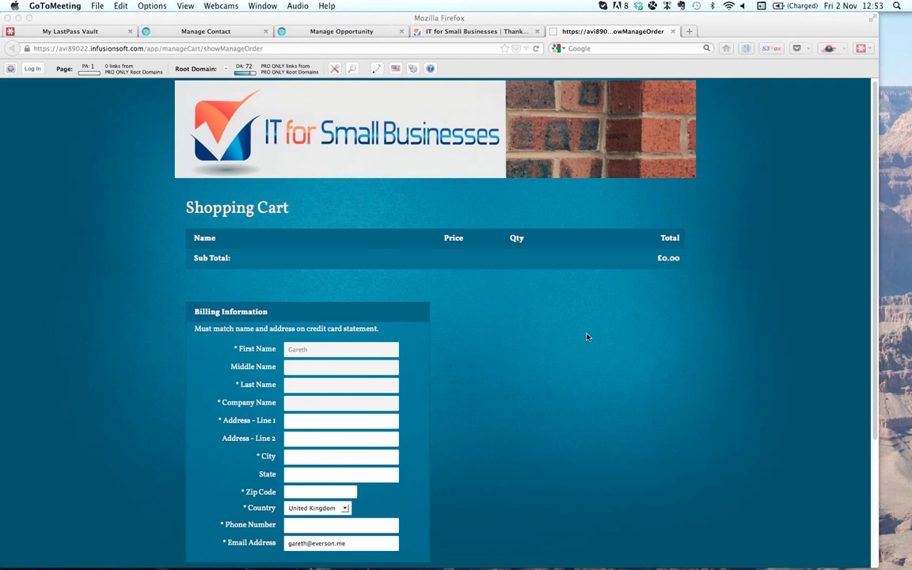
pyautogui.scroll(-1, 644, 407)
pyautogui.scroll(1, 644, 407)
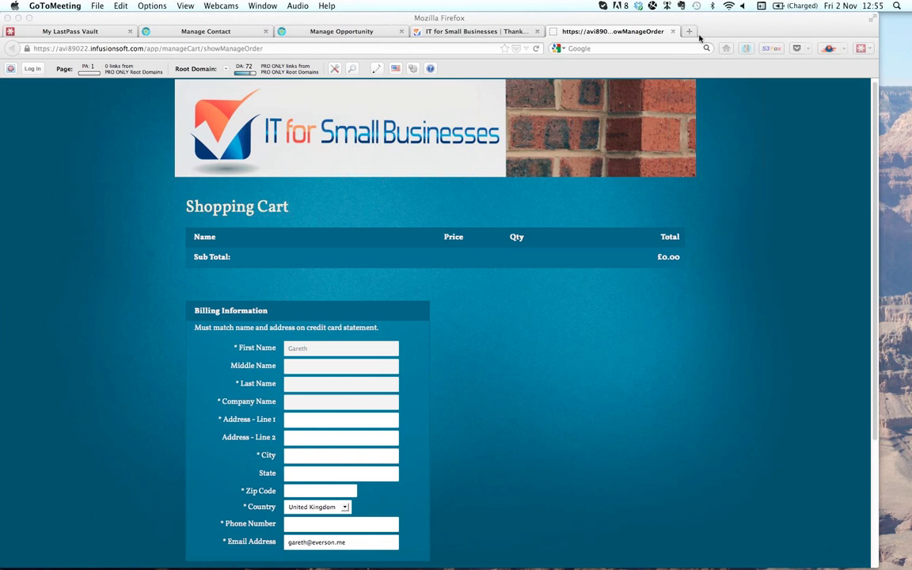
# - Start a new Firefox tab with 'getmorefromyouris' typed, then switch to Google Chrome
pyautogui.click(695, 35)
pyautogui.click(694, 35)
pyautogui.write('g')
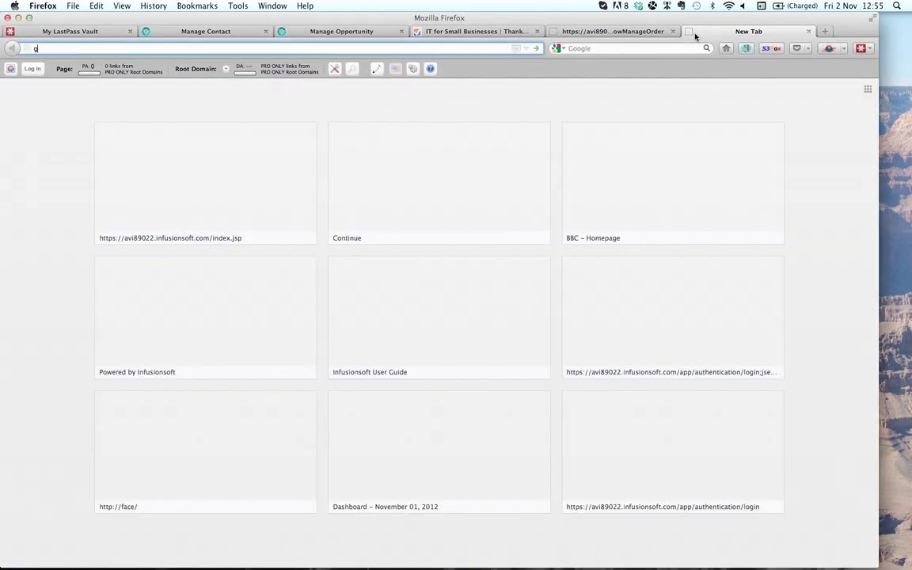
pyautogui.write('etmorefromyouris')
pyautogui.press('super+Tab')
pyautogui.press('super+Tab')
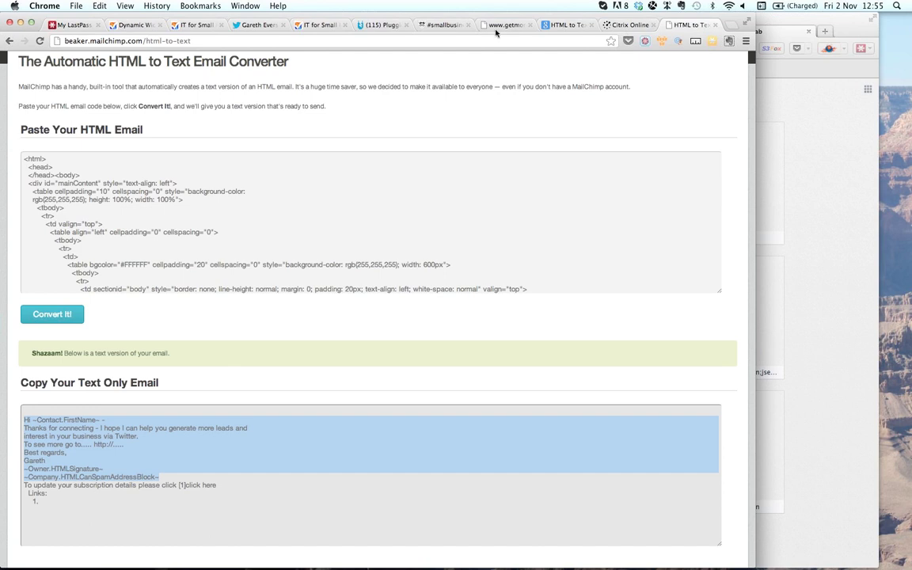
# - Show the webinar registration thank-you page and scroll through its webinar schedule
pyautogui.click(501, 25)
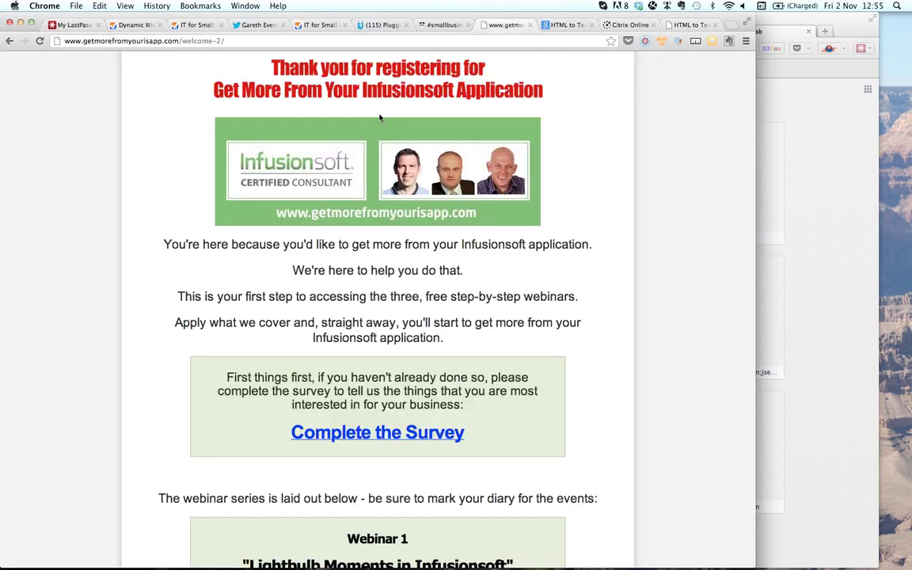
pyautogui.scroll(-5, 434, 224)
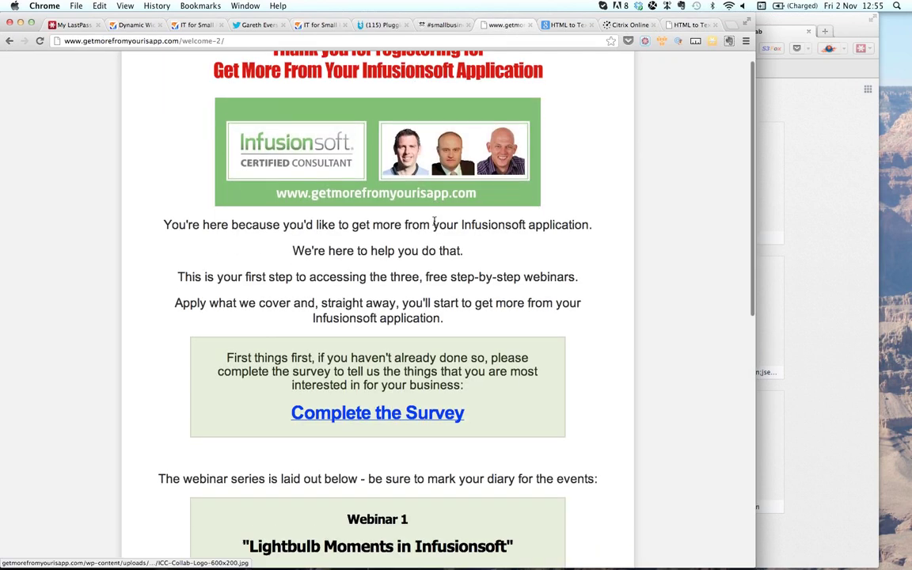
pyautogui.scroll(-5, 434, 224)
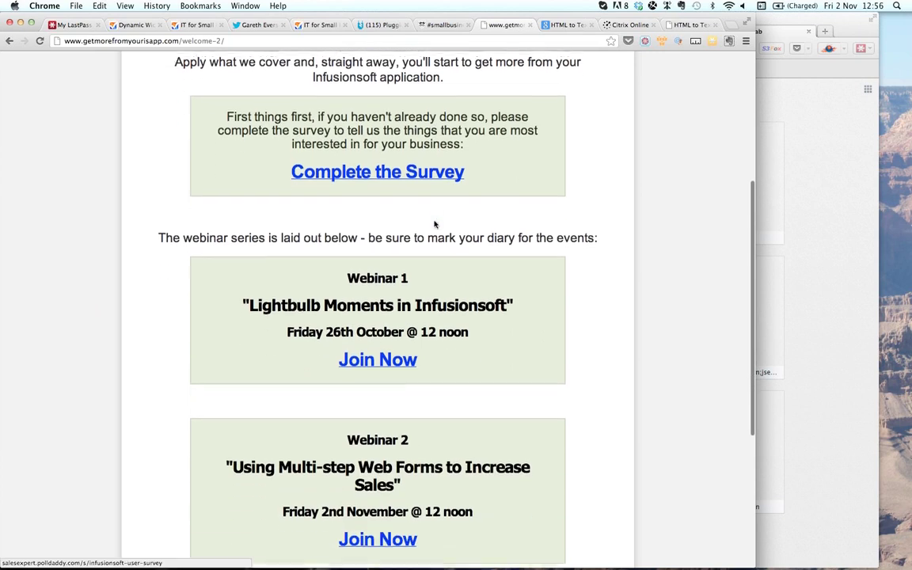
pyautogui.scroll(-5, 434, 224)
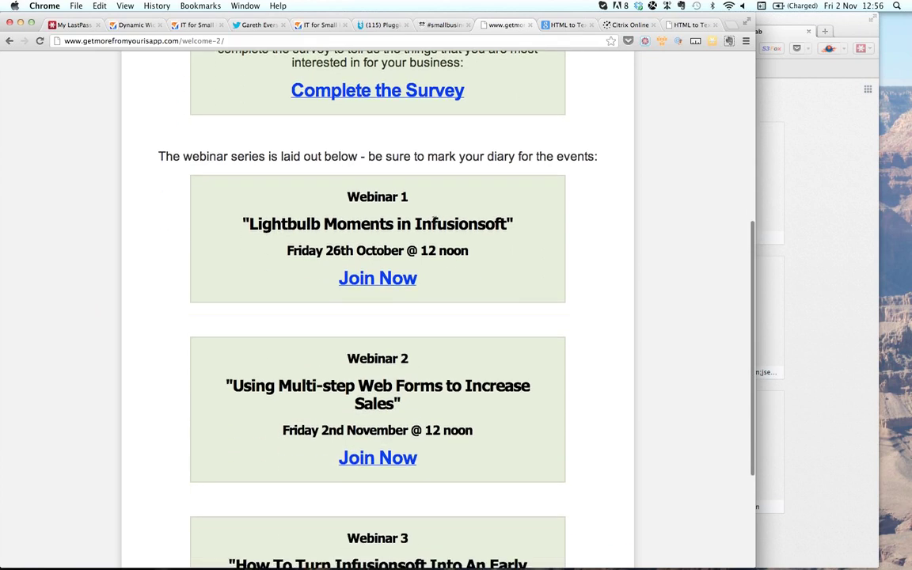
pyautogui.scroll(-1, 434, 224)
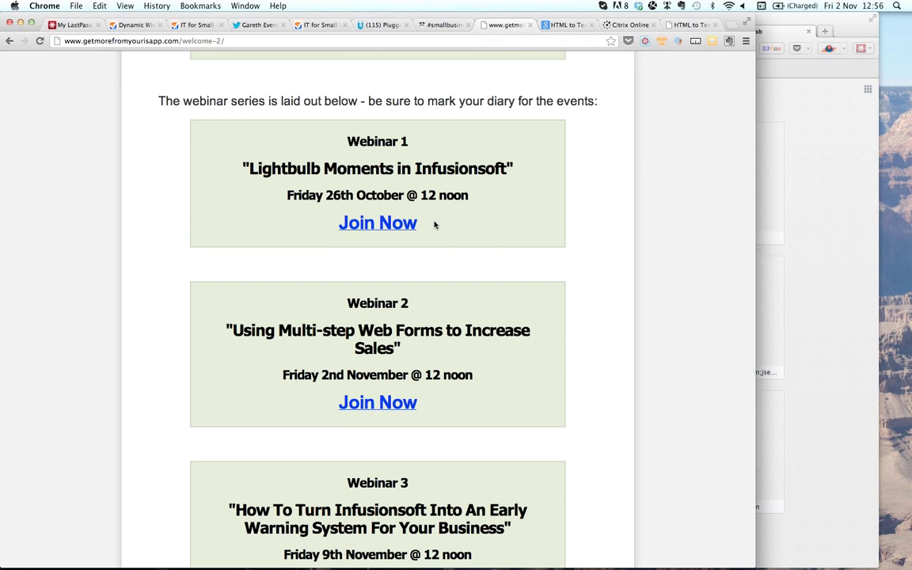
pyautogui.scroll(8, 434, 224)
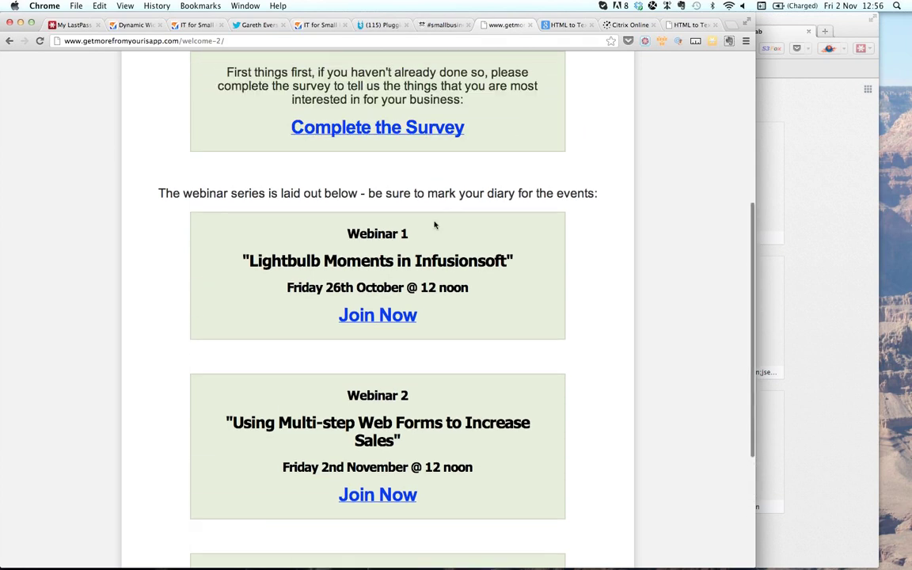
pyautogui.scroll(8, 434, 225)
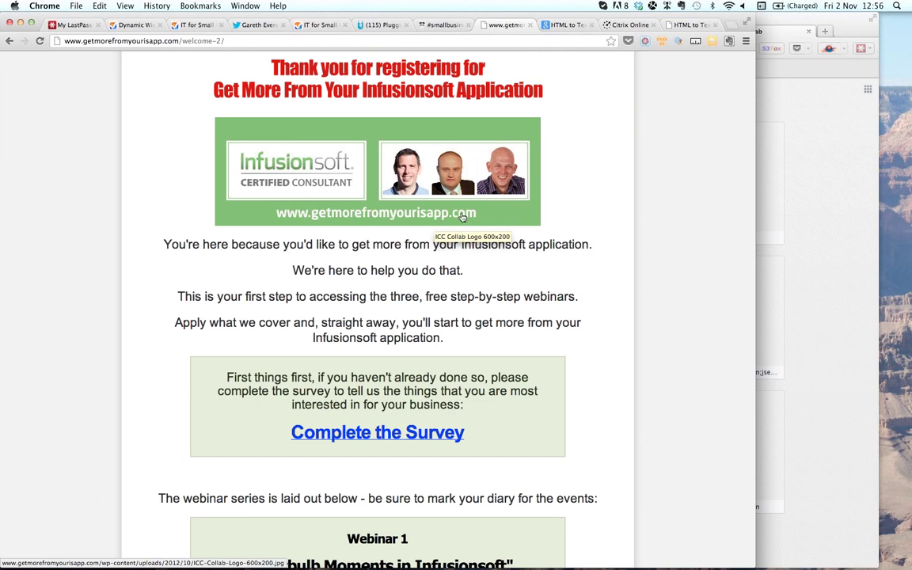
# - Switch to GoToMeeting and open, then dismiss, its File menu
pyautogui.click(798, 17)
pyautogui.click(97, 7)
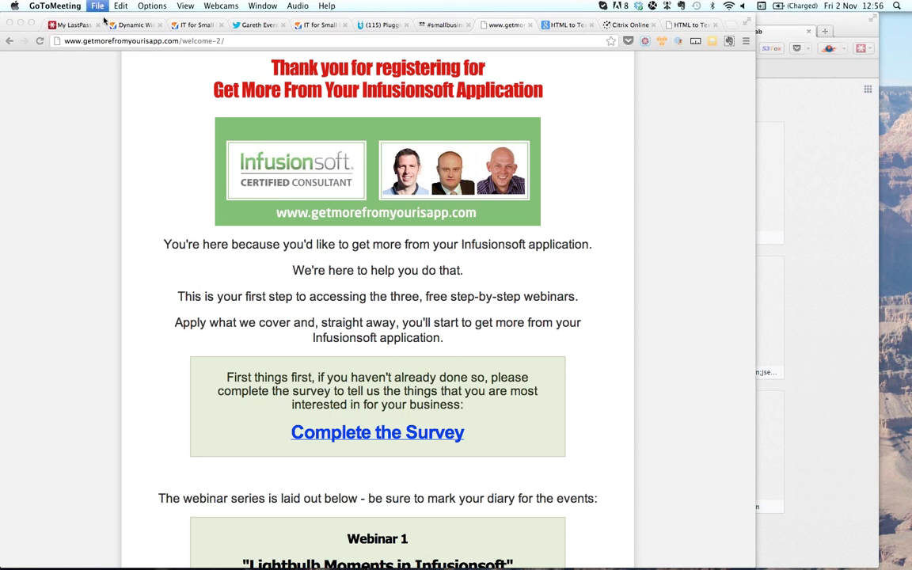
pyautogui.click(132, 79)
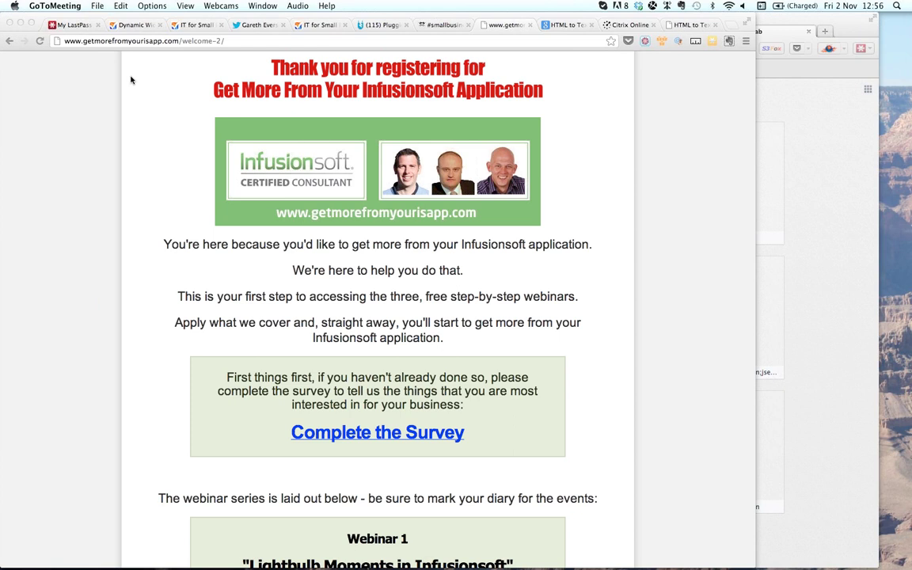